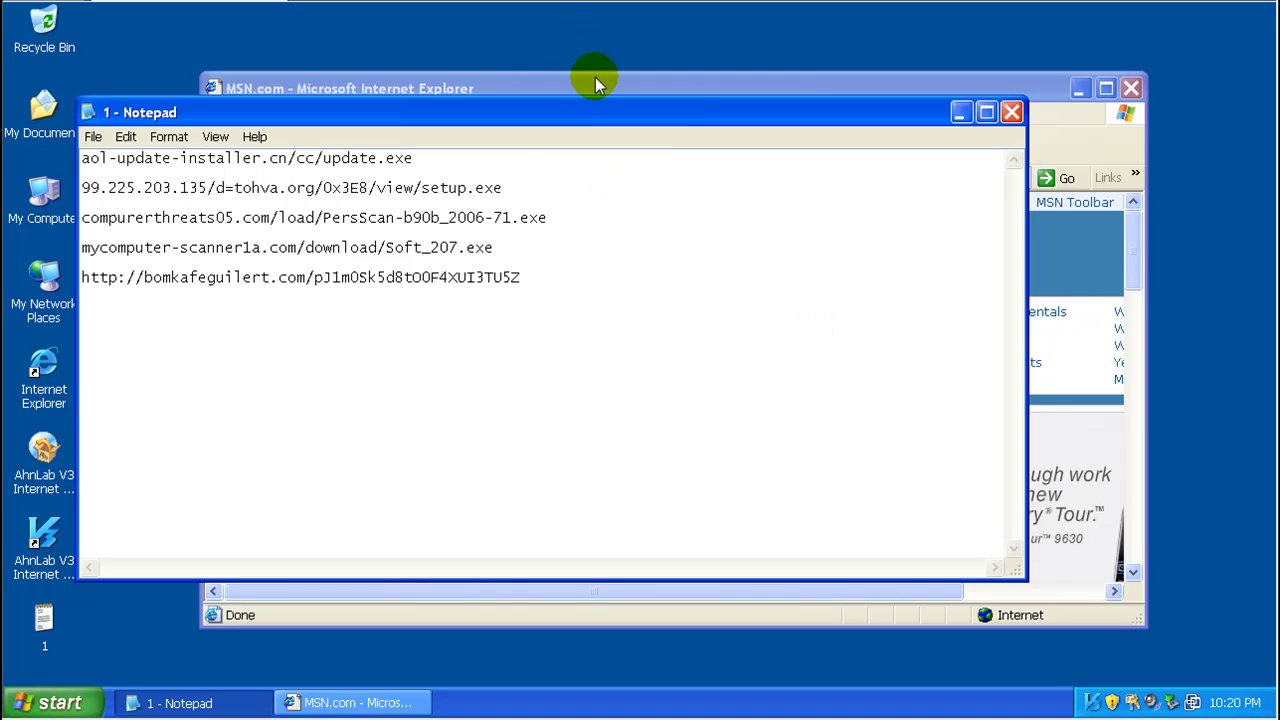
- Copy the aol-update-installer.cn/cc/update.exe address from Notepad and load it in Internet Explorer
left_click(597, 88)
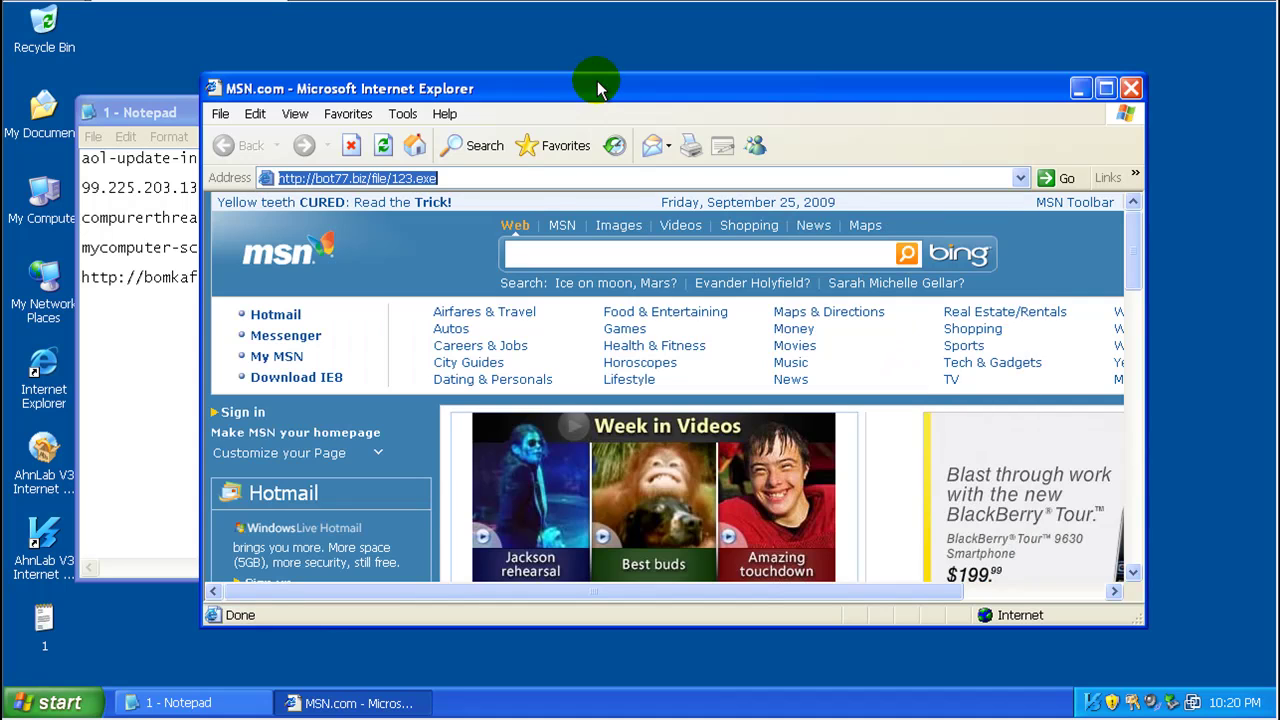
left_click(158, 155)
double_click(158, 157)
right_click(163, 155)
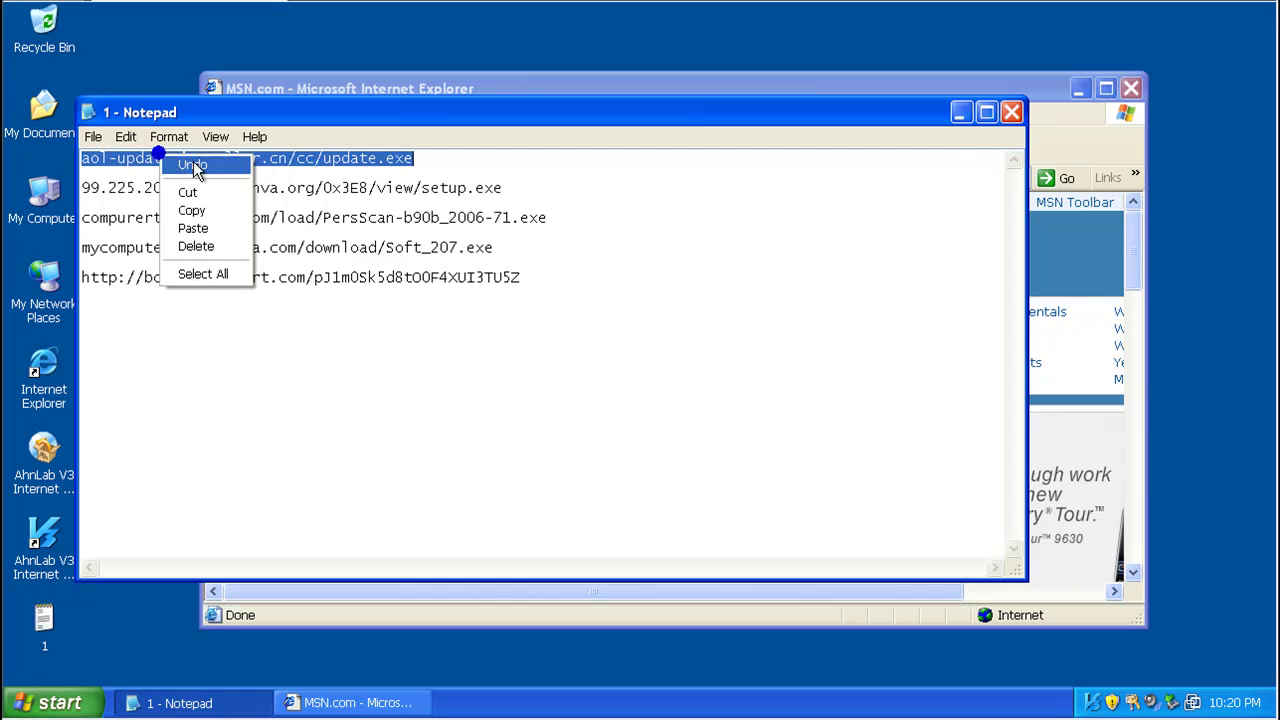
left_click(203, 212)
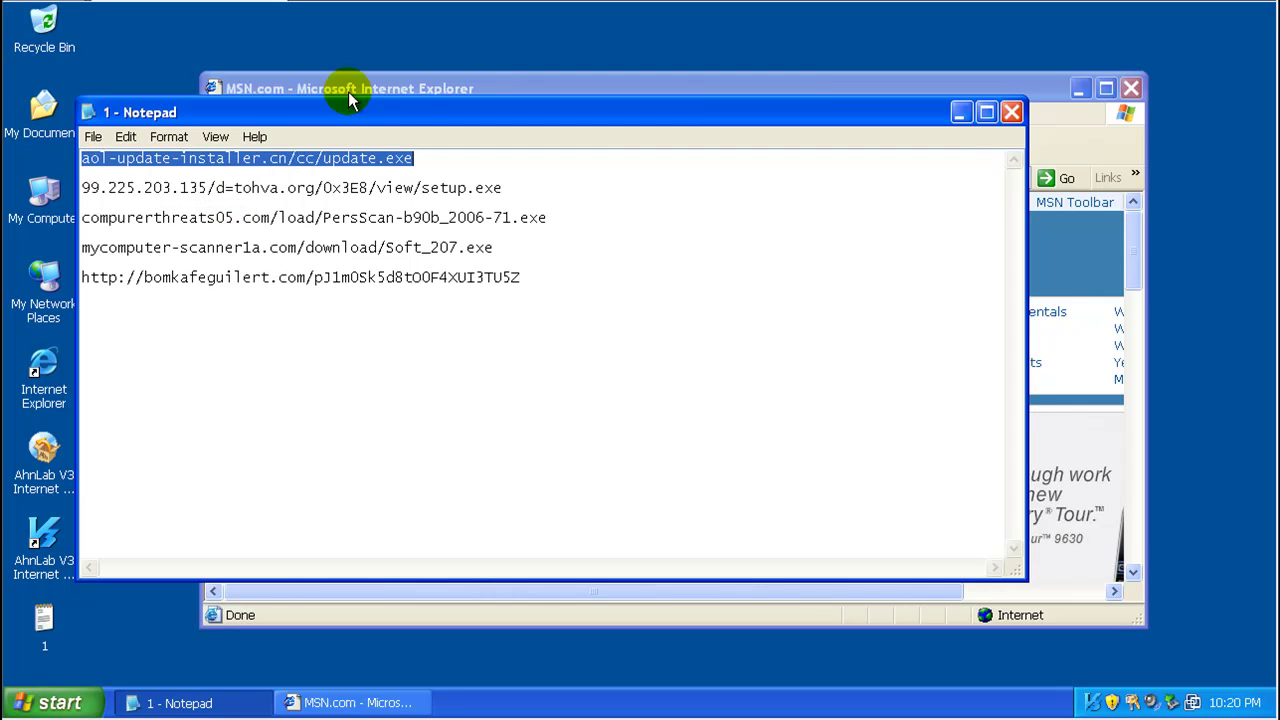
left_click(337, 86)
left_click(386, 178)
right_click(382, 180)
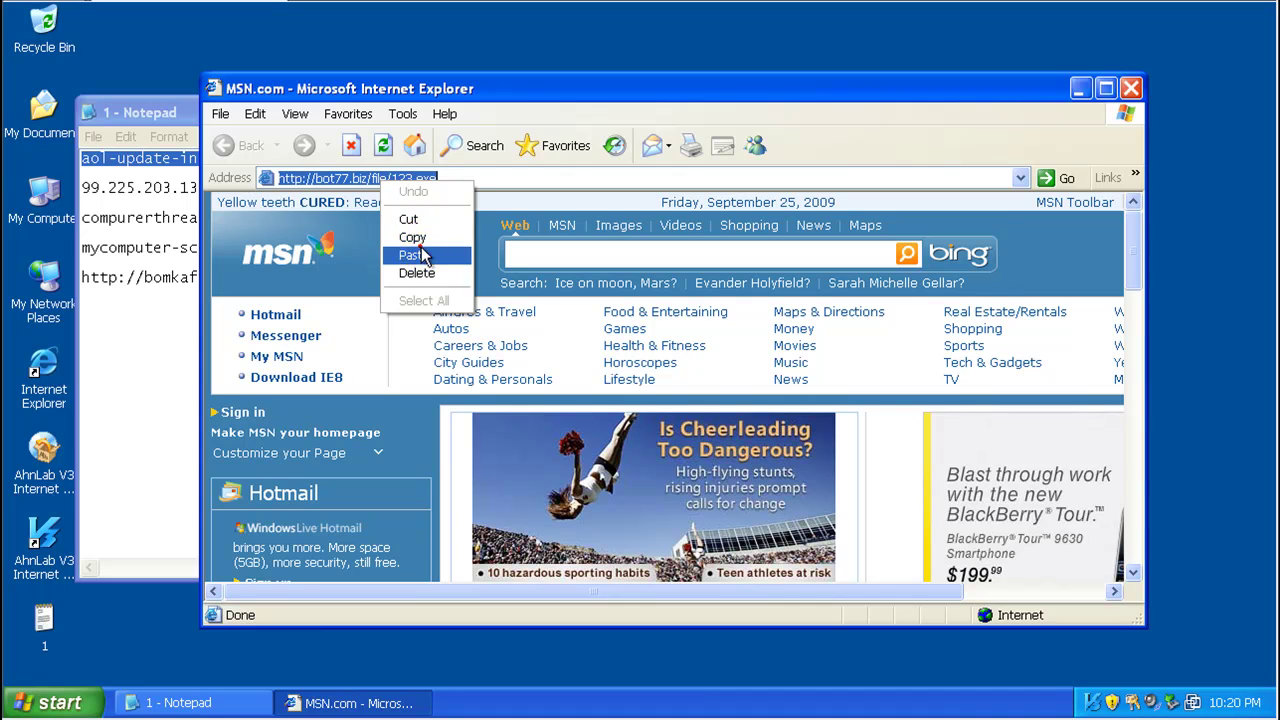
left_click(413, 255)
key("Return")
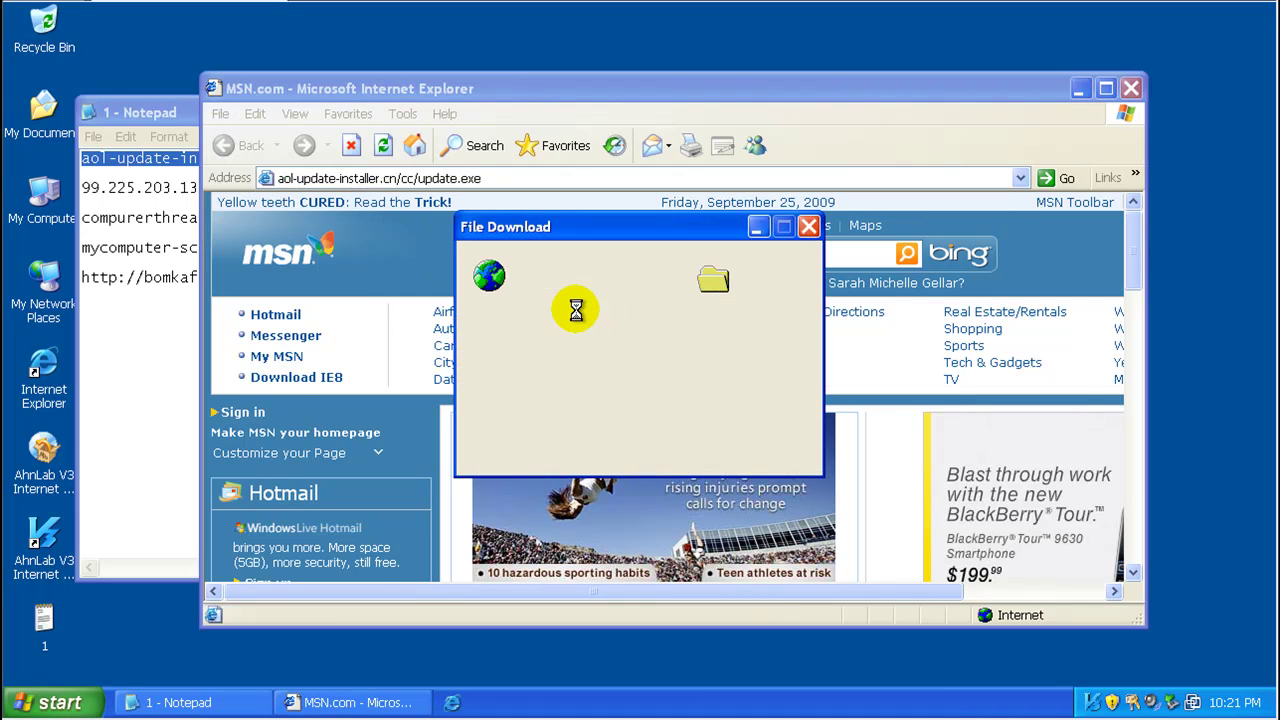
- Run the downloaded update.exe and dismiss its invalid Win32 application error
left_click(612, 372)
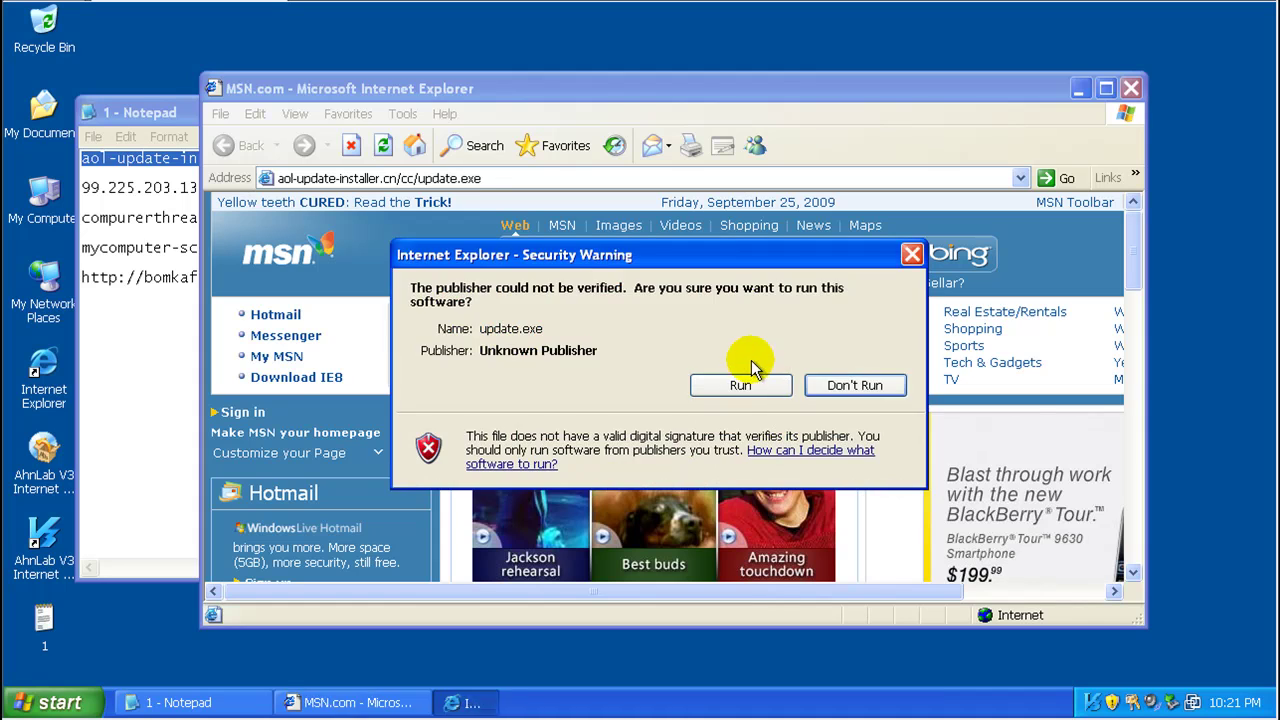
left_click(746, 385)
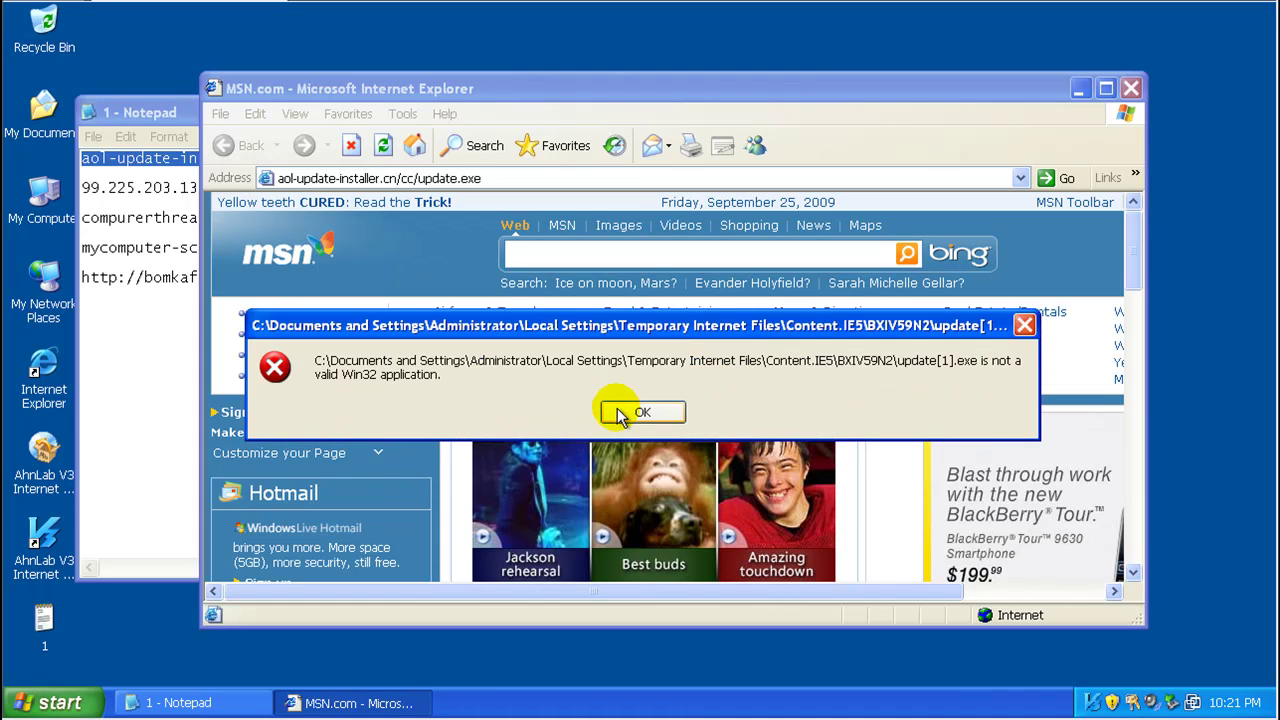
left_click(641, 413)
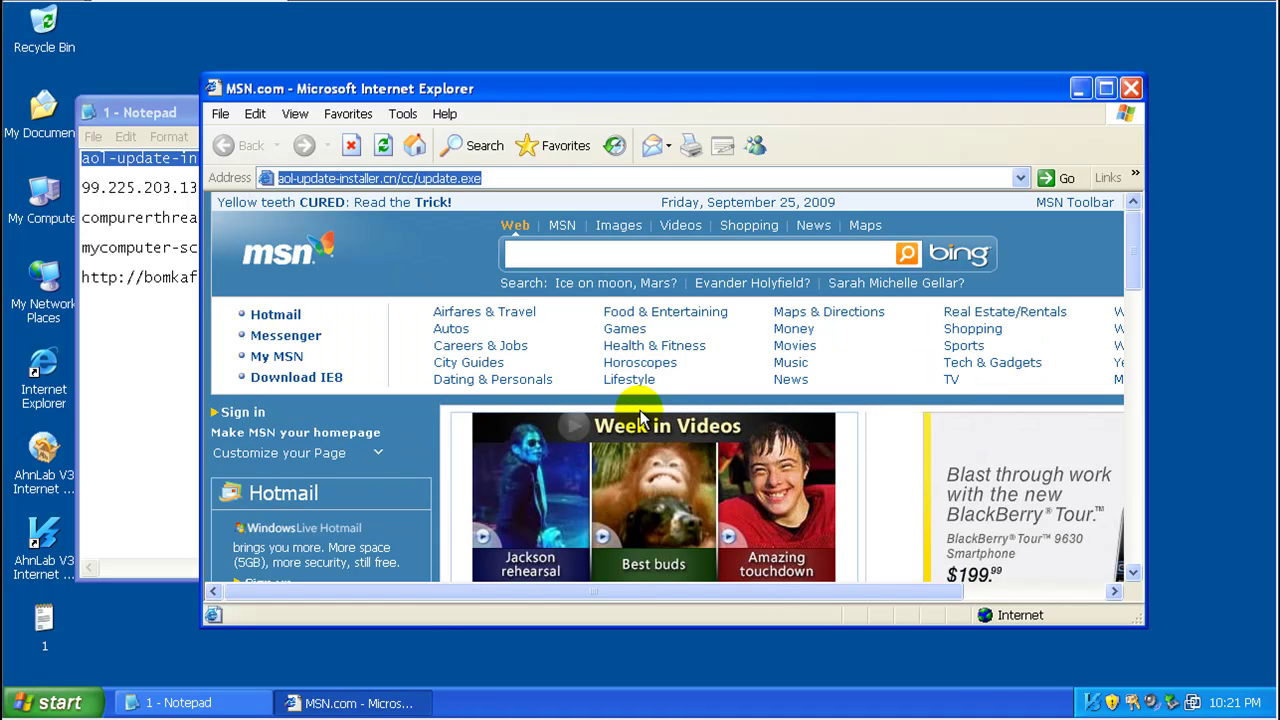
- Copy the 99.225.203.135 setup.exe address from Notepad and load it in Internet Explorer
double_click(172, 181)
right_click(176, 177)
left_click(243, 220)
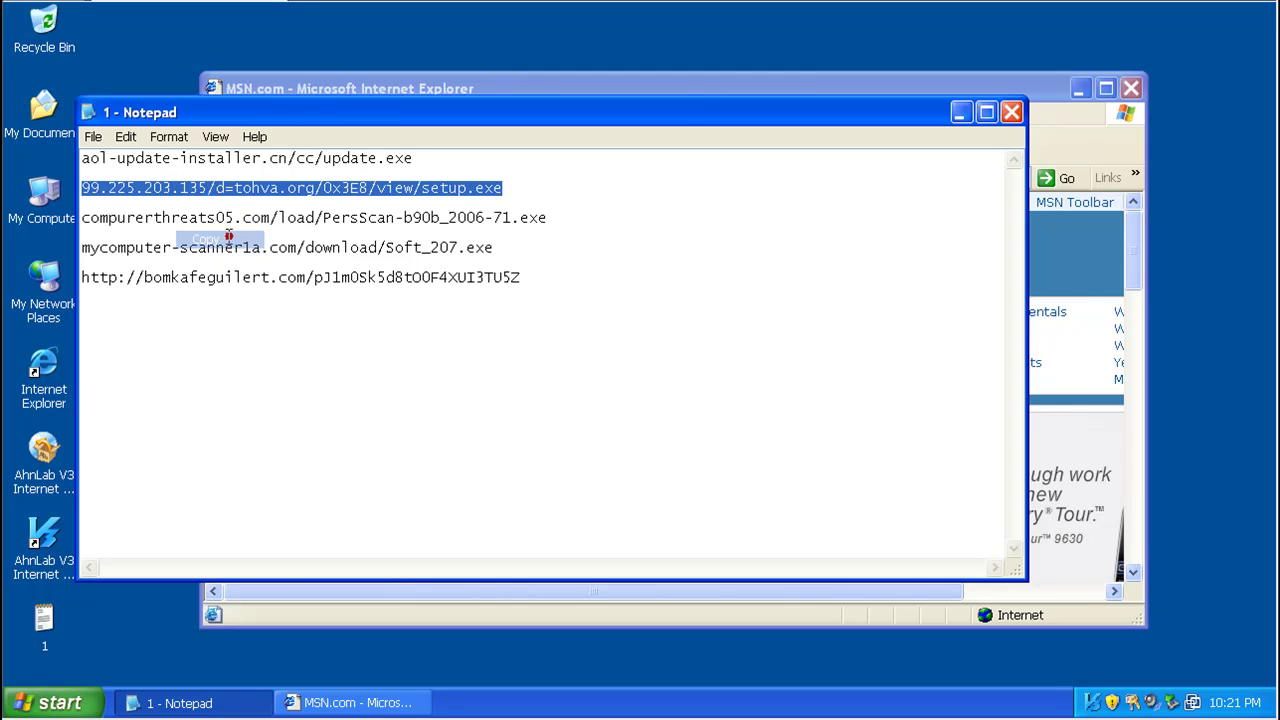
left_click(300, 87)
right_click(348, 178)
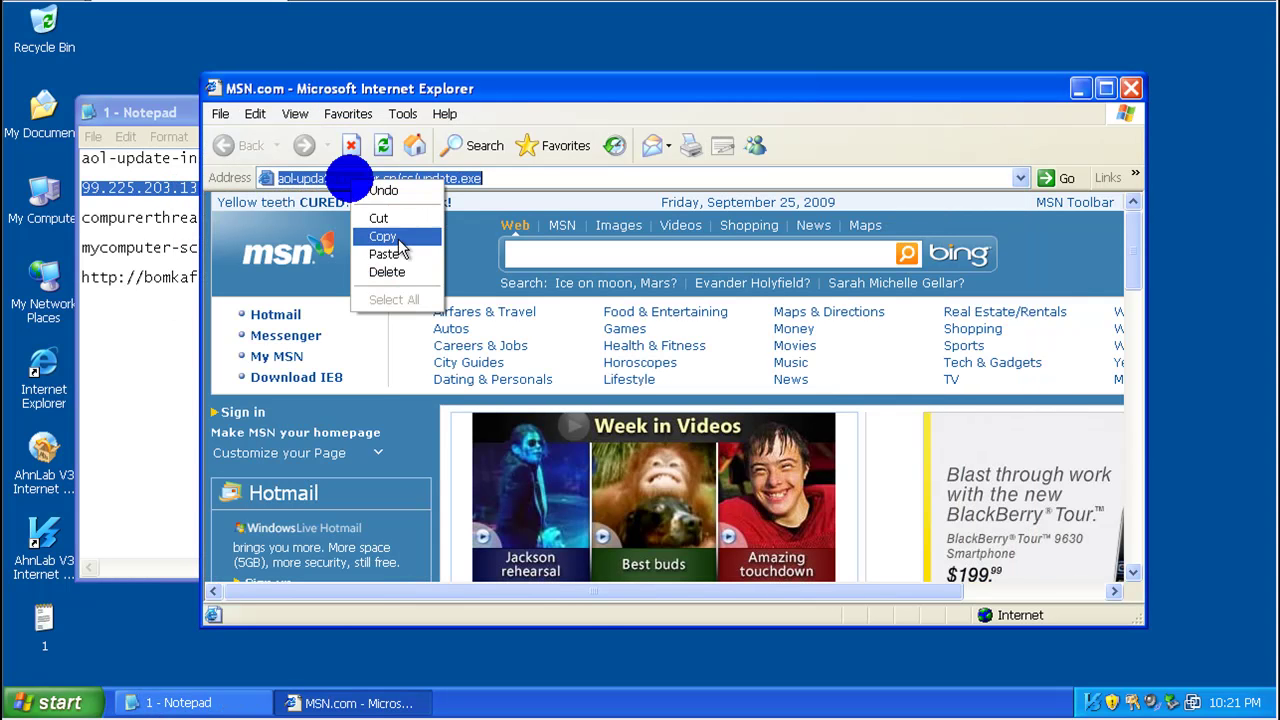
left_click(392, 252)
key("Return")
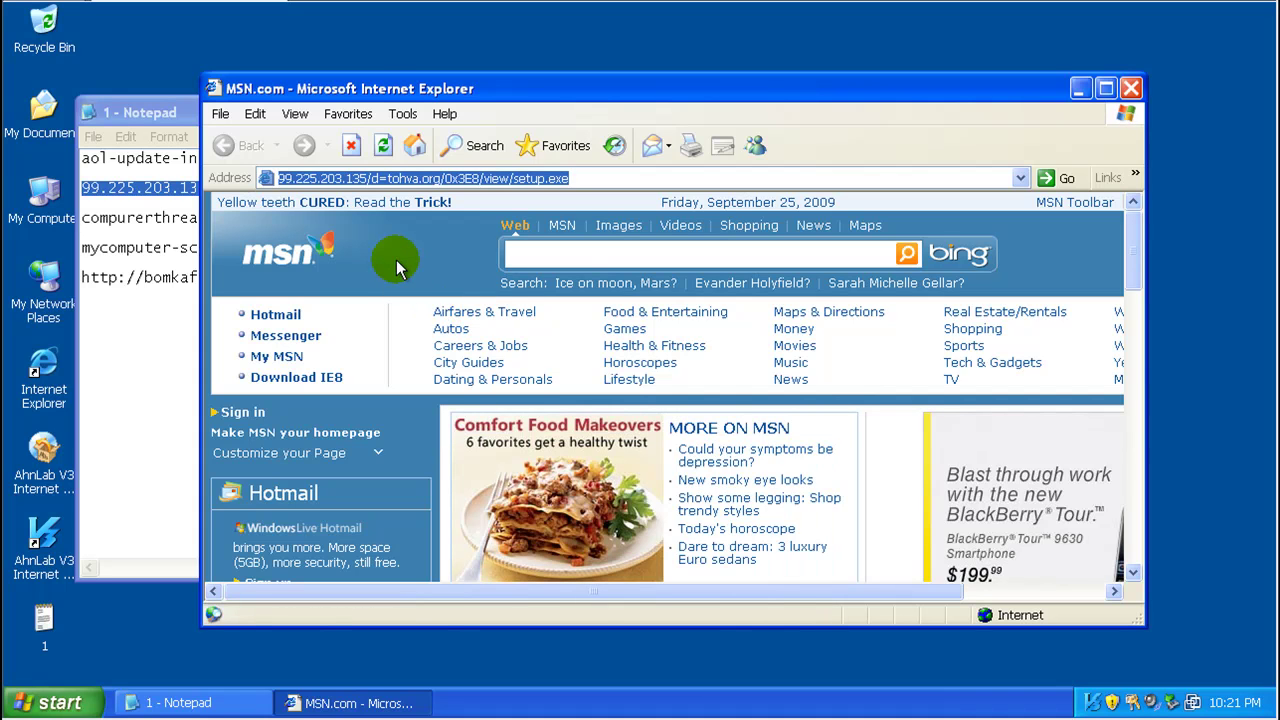
- Load the compurerthreats05.com PersScan address, then copy the mycomputer-scanner1a.com line
double_click(163, 213)
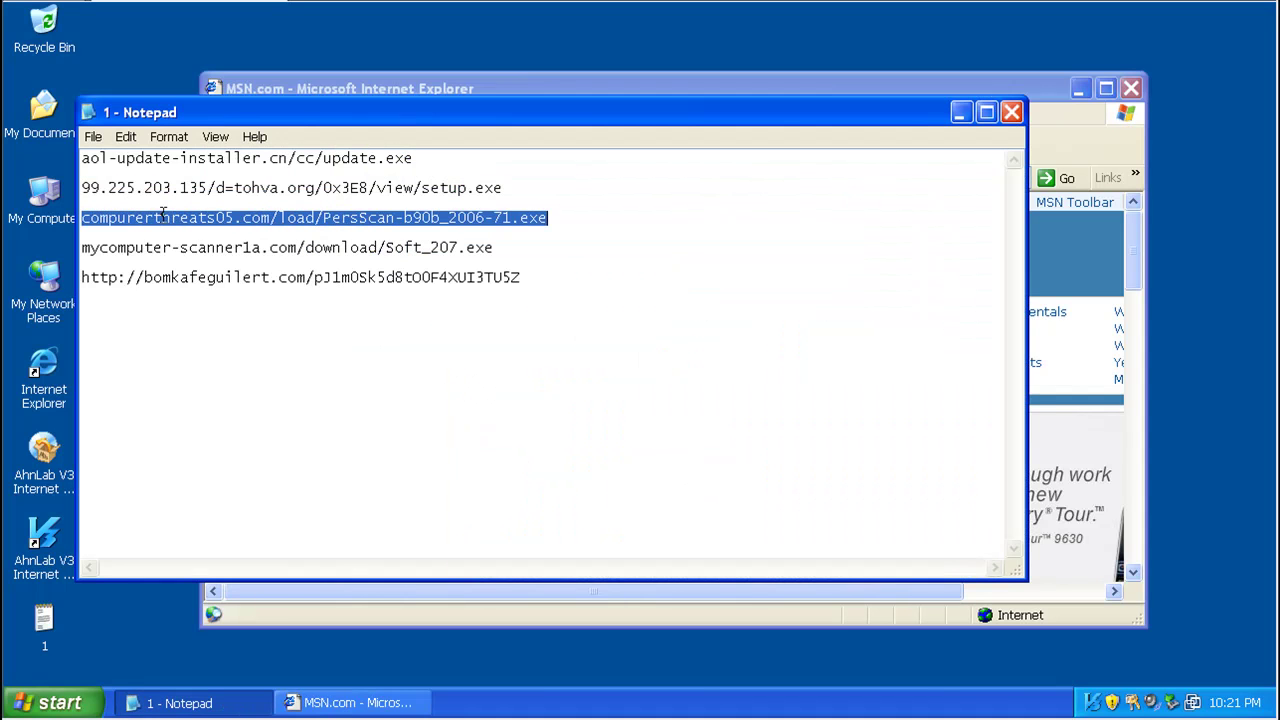
right_click(157, 208)
left_click(194, 268)
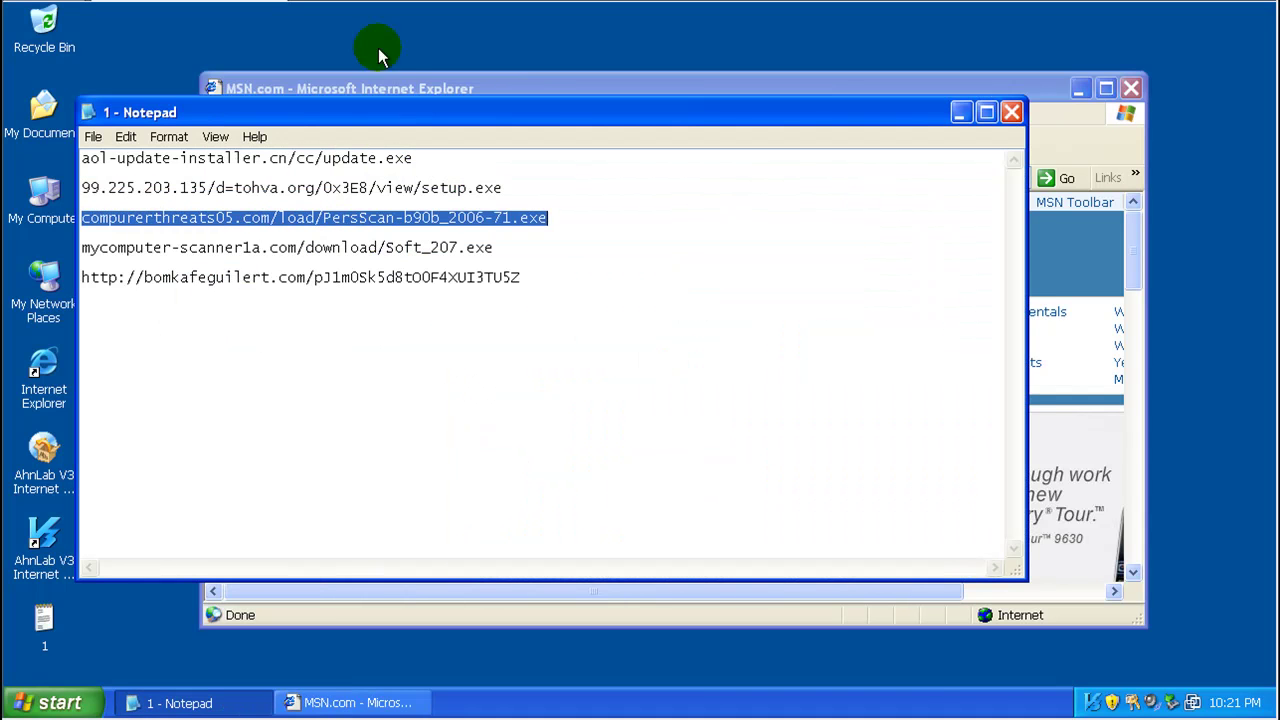
left_click(390, 88)
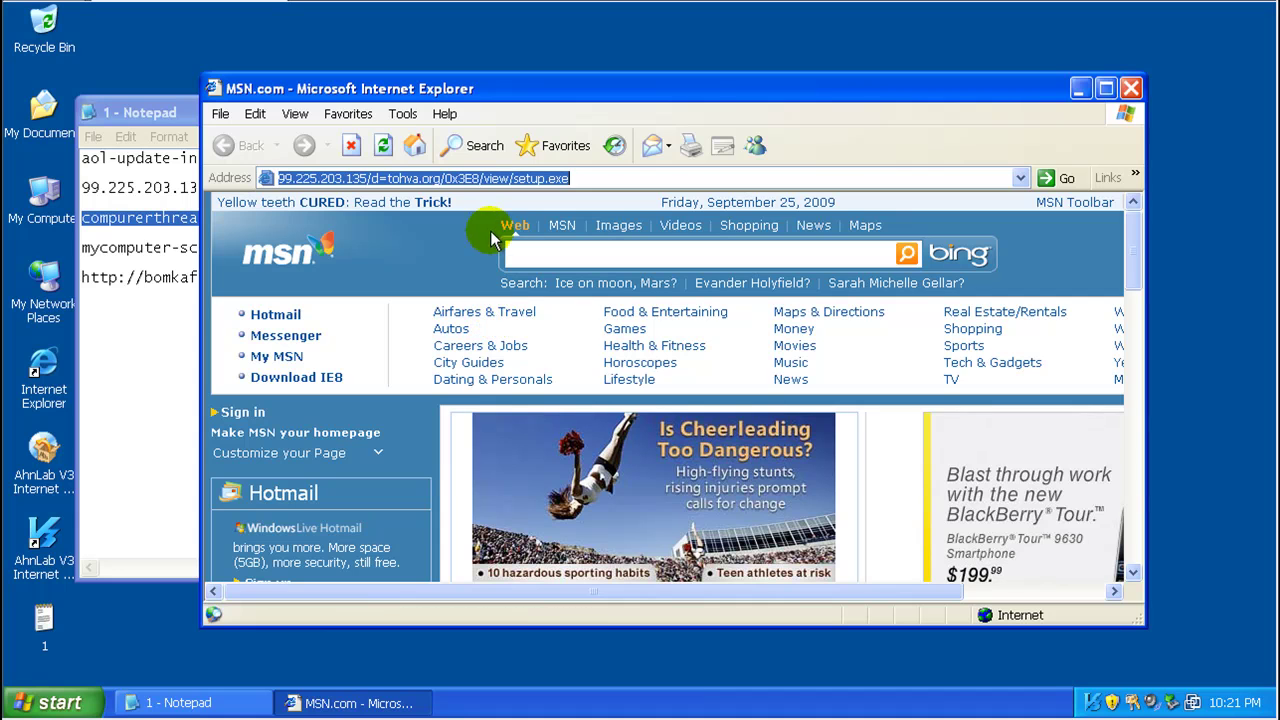
right_click(489, 179)
left_click(522, 255)
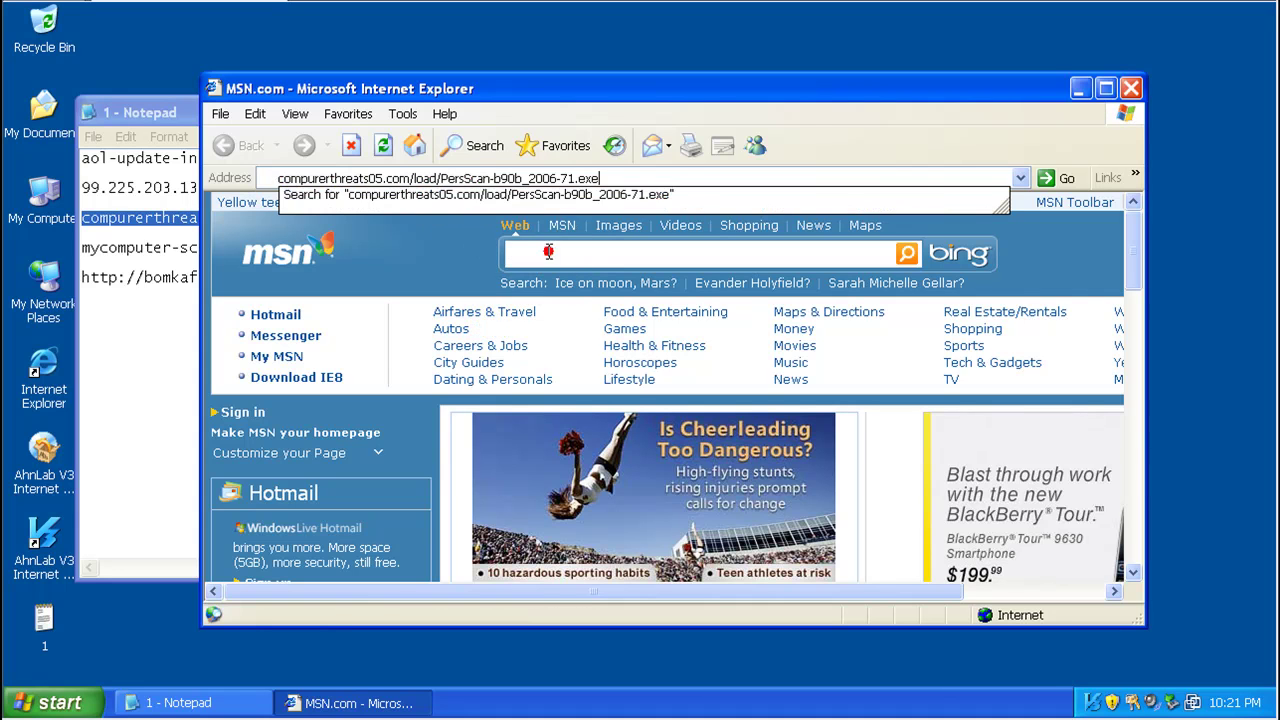
key("Return")
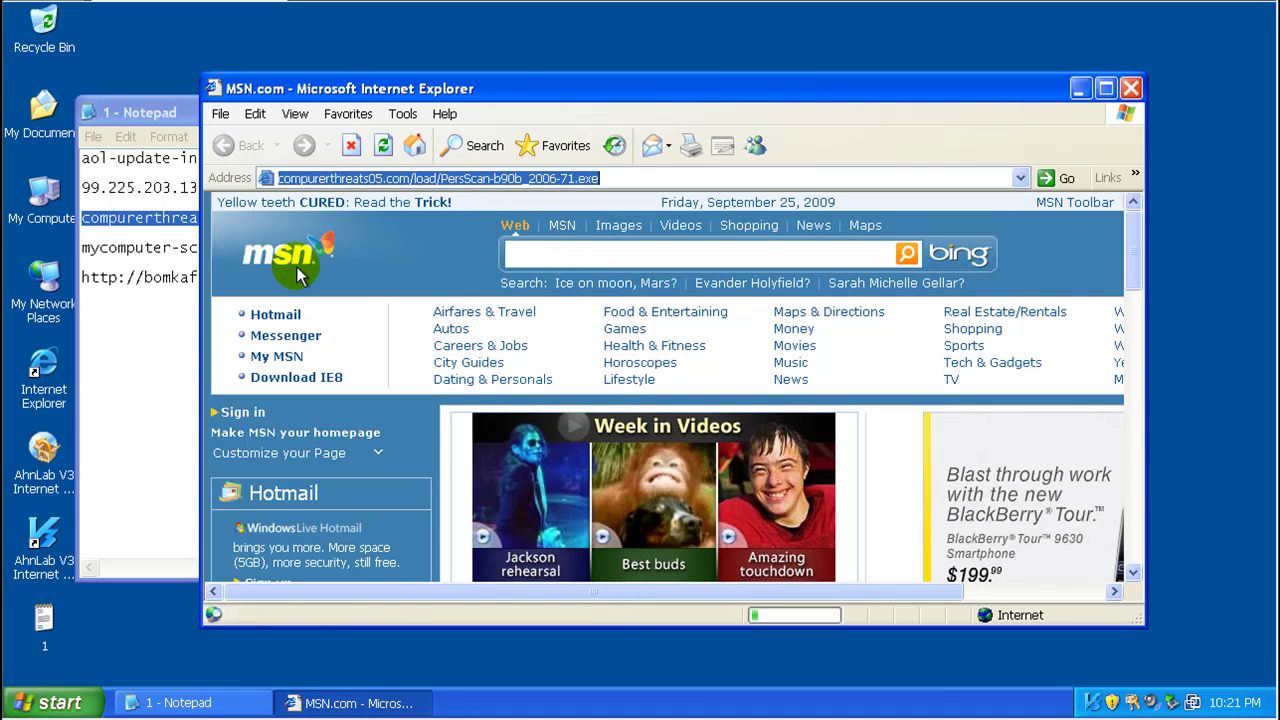
double_click(148, 251)
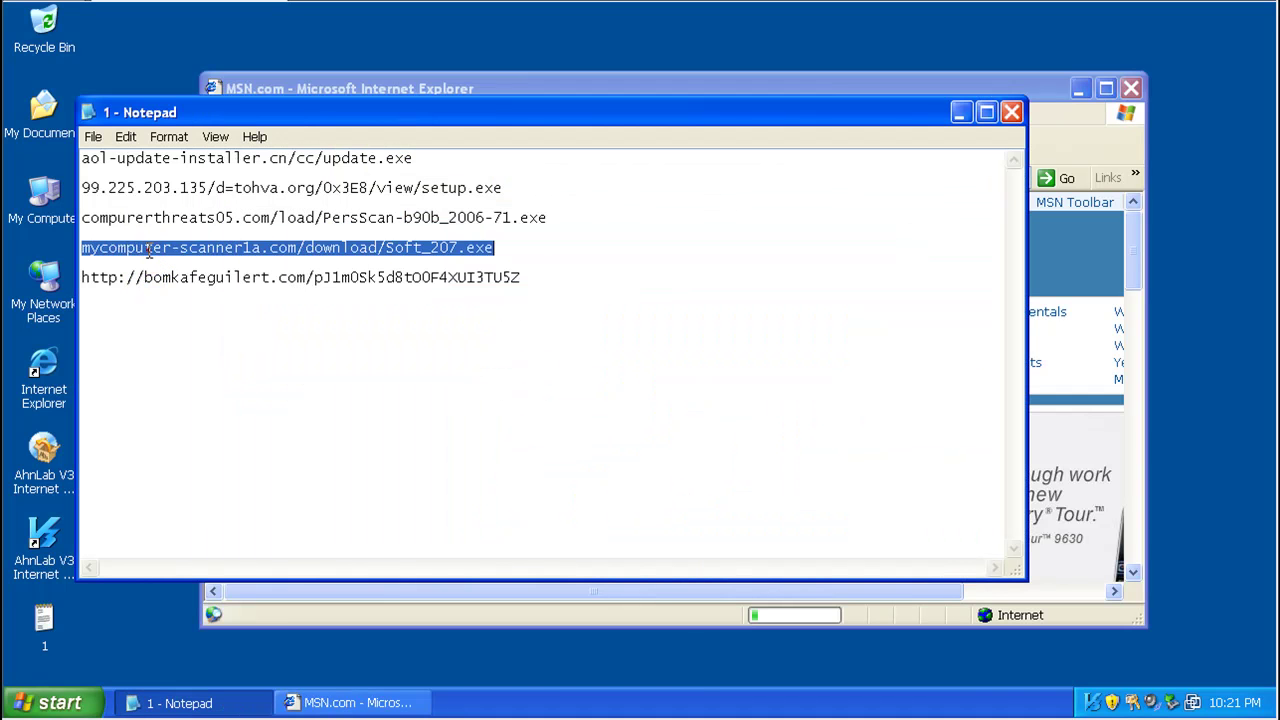
left_click(203, 309)
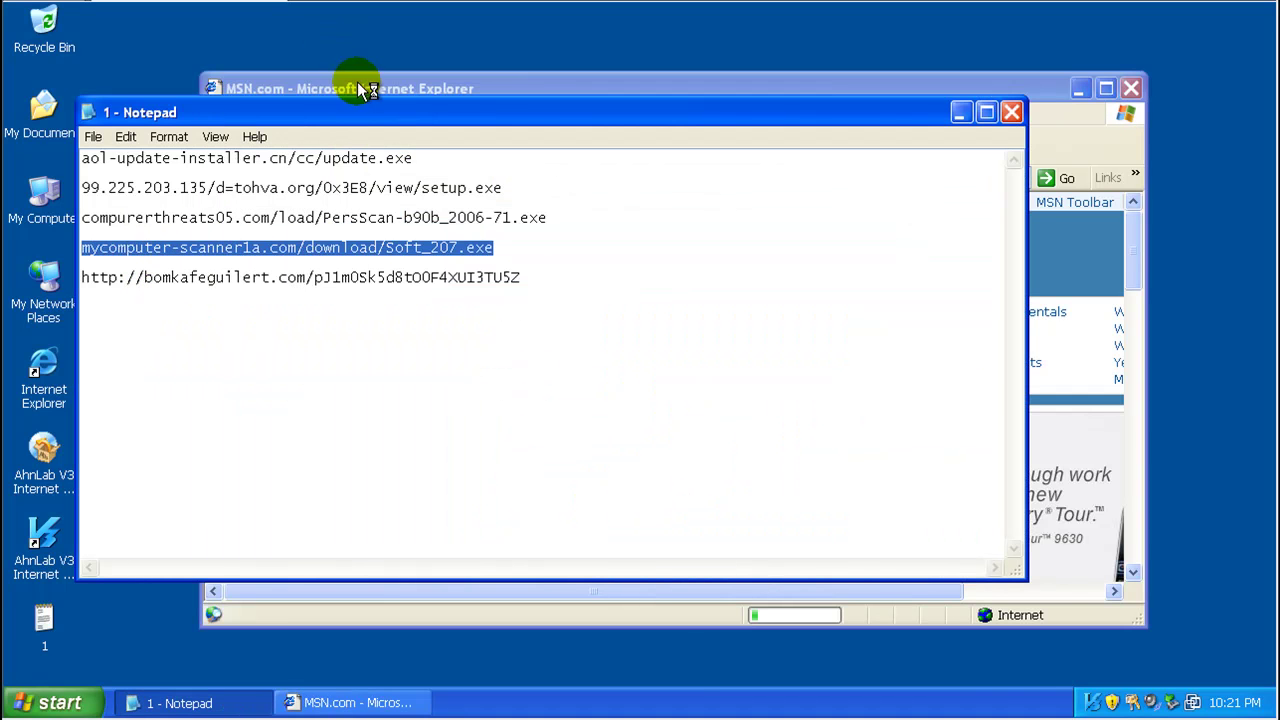
left_click(358, 90)
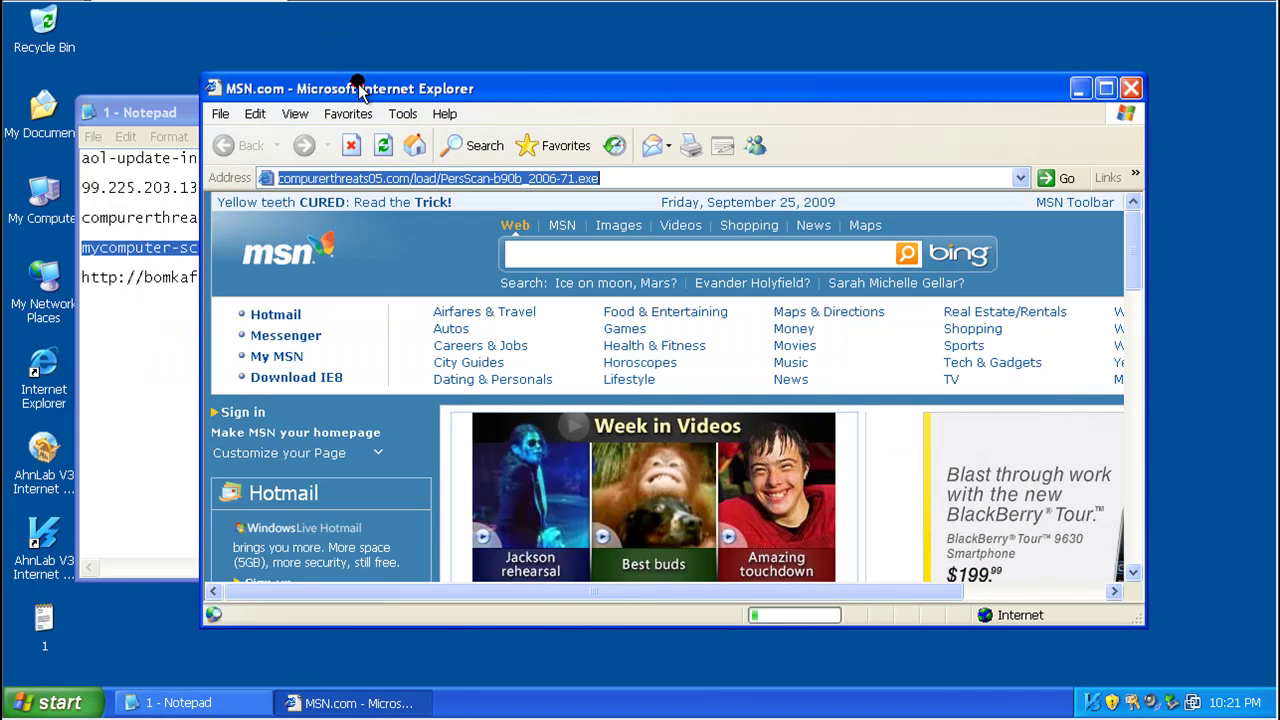
- Sort Task Manager's processes by Image Name to find Dropper_1[1].exe, then close it
right_click(463, 700)
left_click(521, 641)
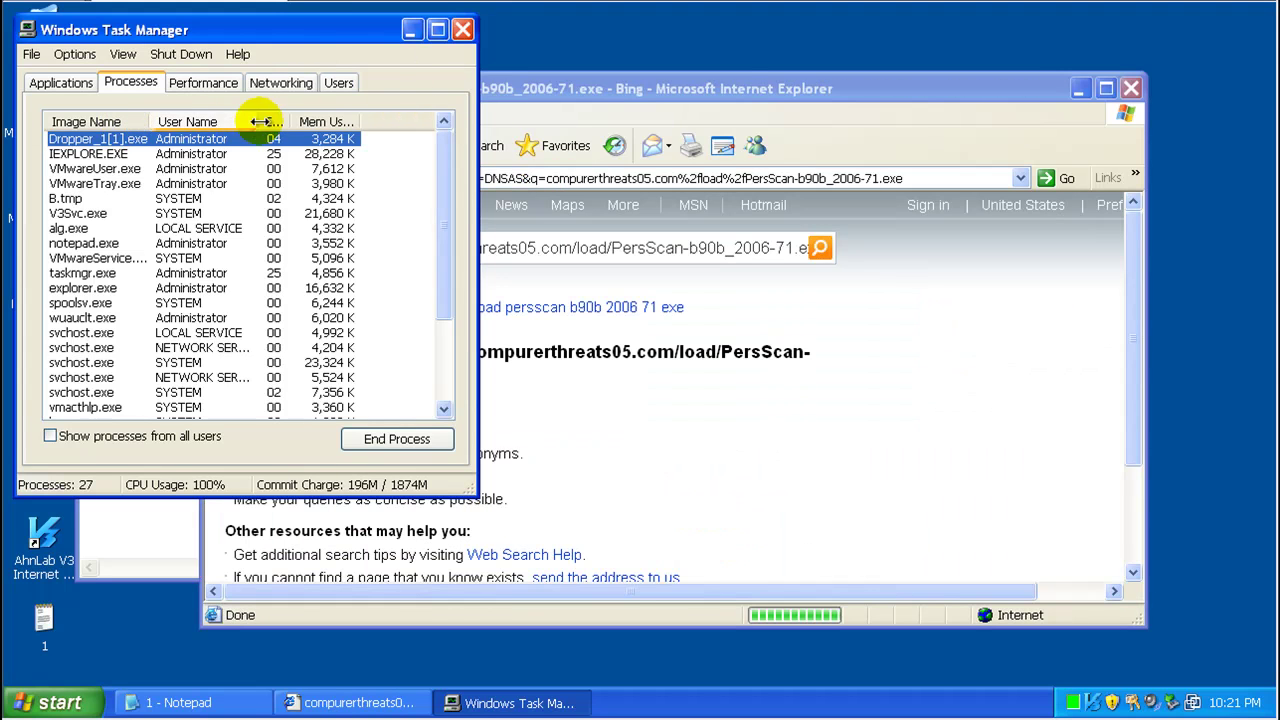
left_click(88, 121)
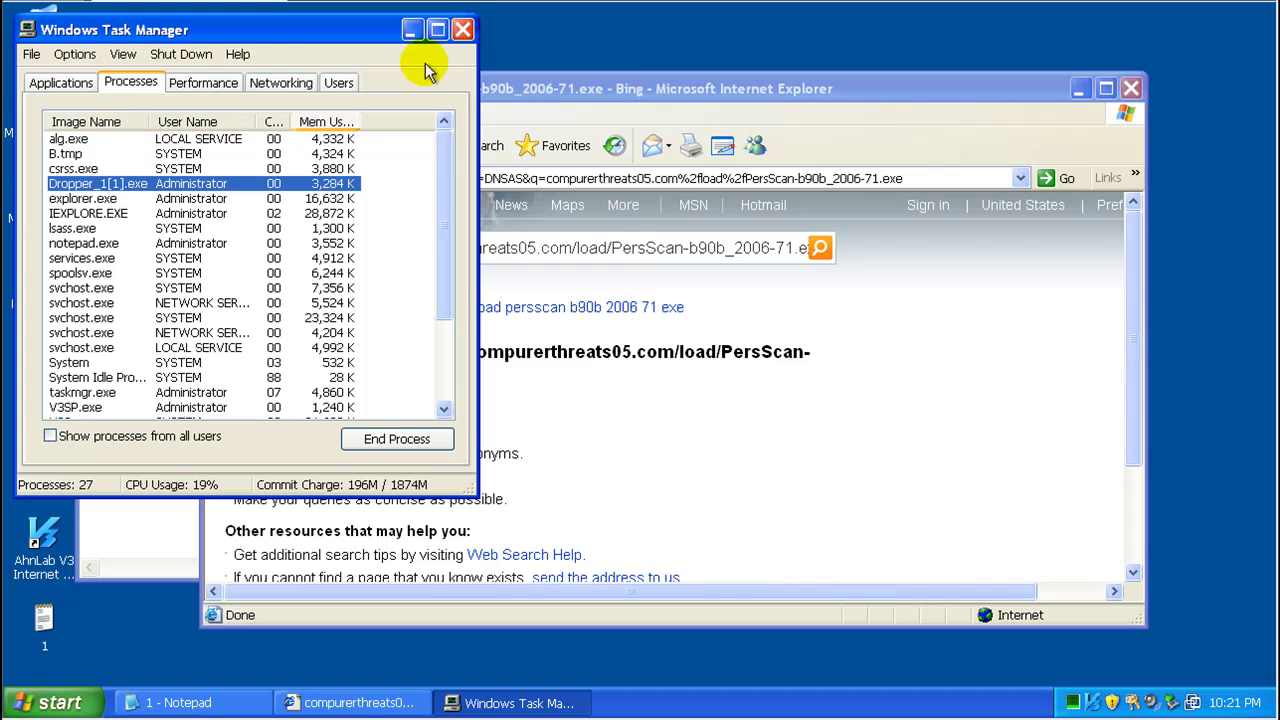
left_click(462, 29)
- Load the mycomputer-scanner1a.com Soft_207.exe address in Internet Explorer
right_click(470, 181)
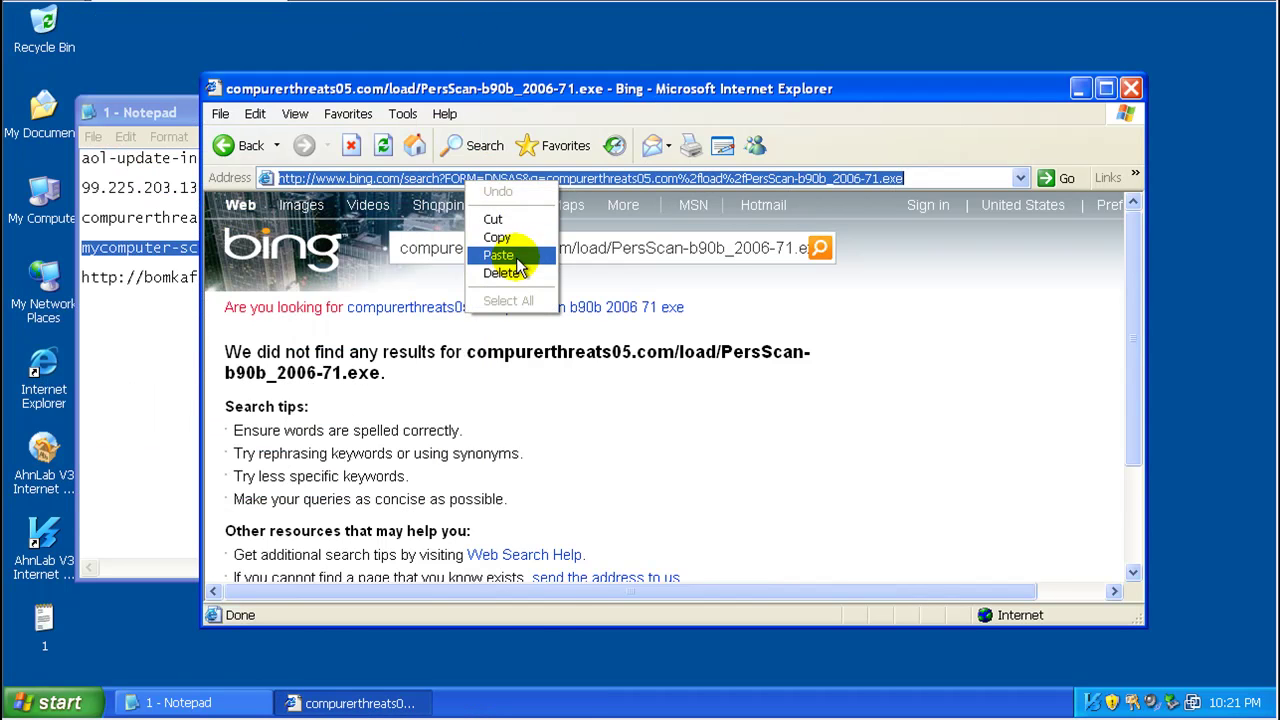
left_click(500, 255)
key("Return")
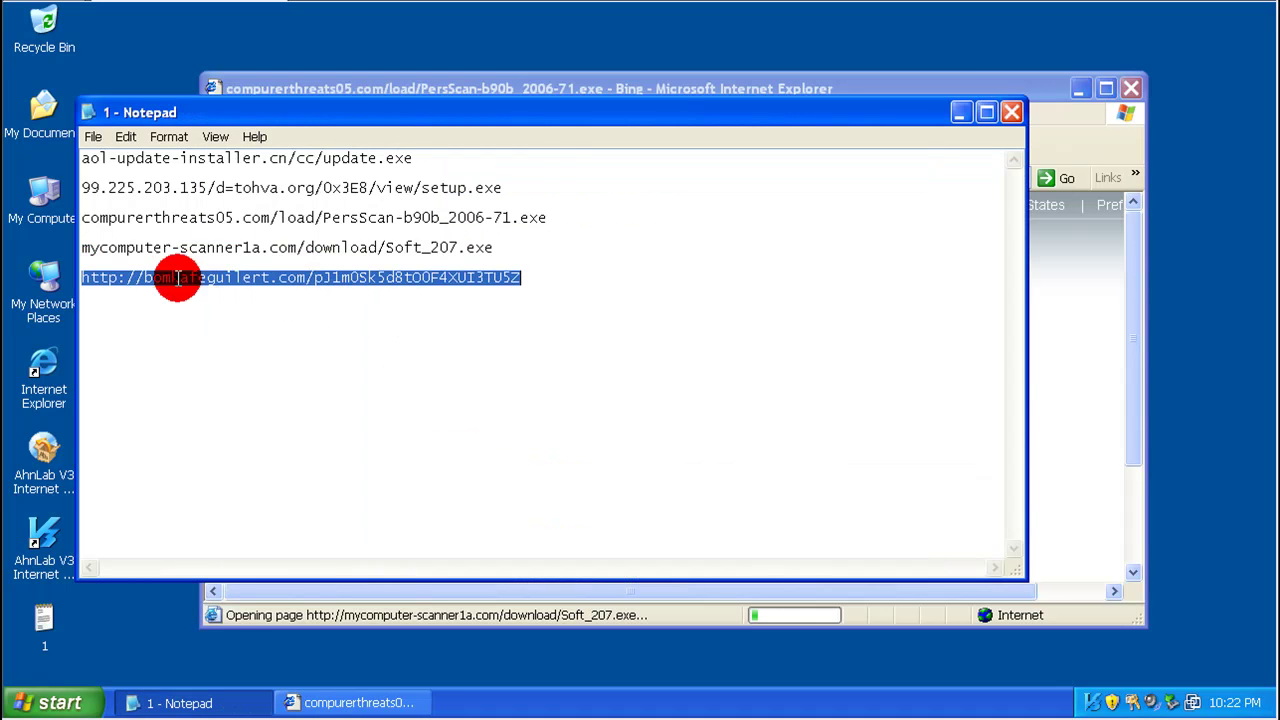
- Copy the bomkafeguilert.com address, close Notepad without saving, and load the address
right_click(177, 280)
left_click(249, 332)
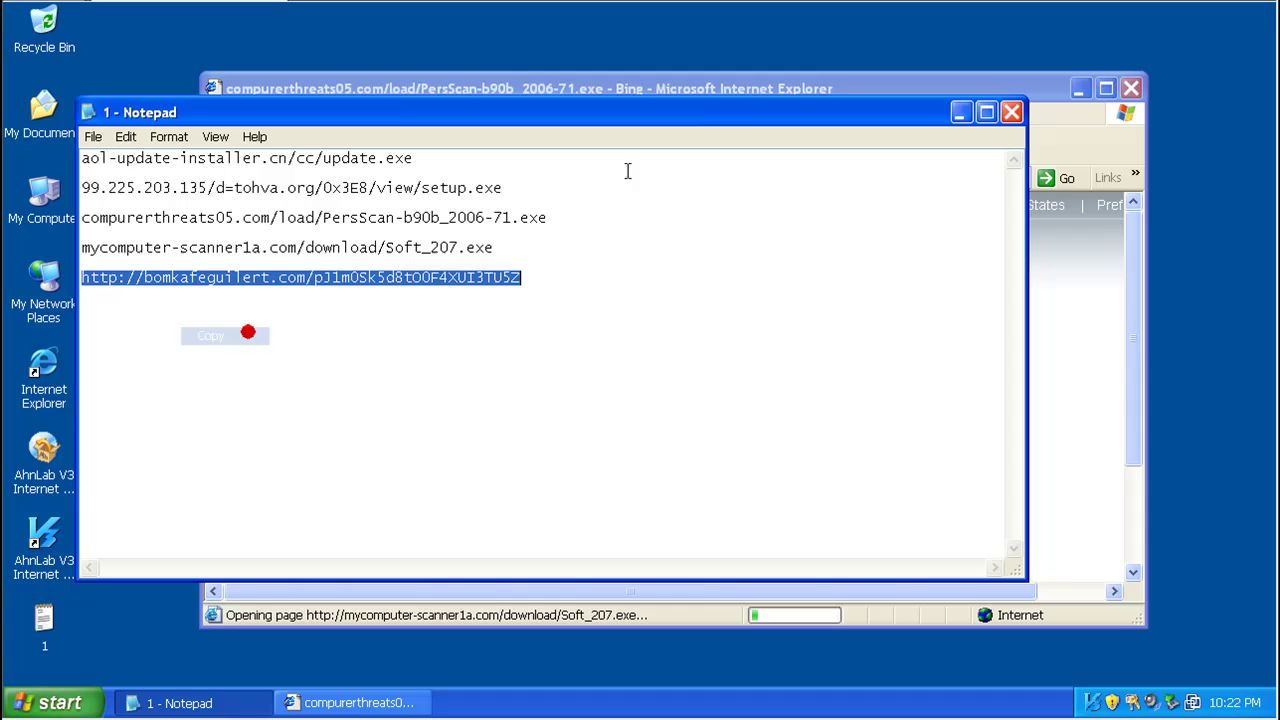
left_click(1012, 112)
left_click(643, 417)
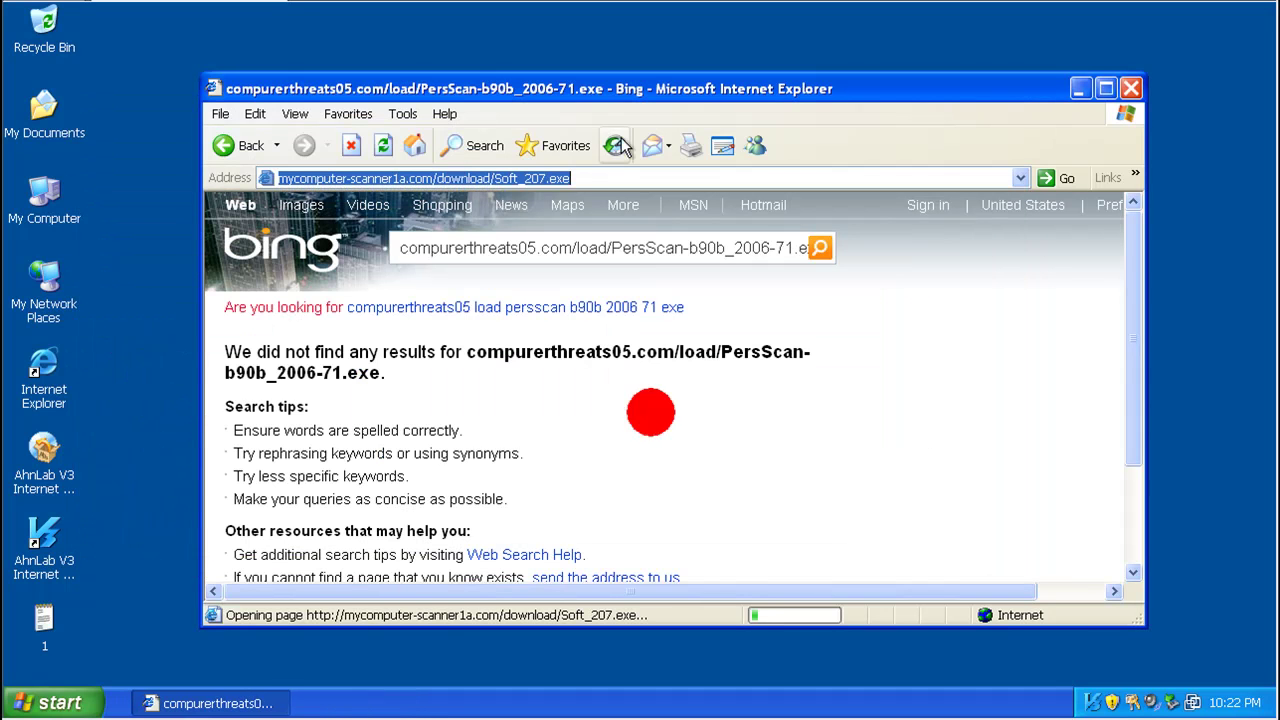
left_click(595, 176)
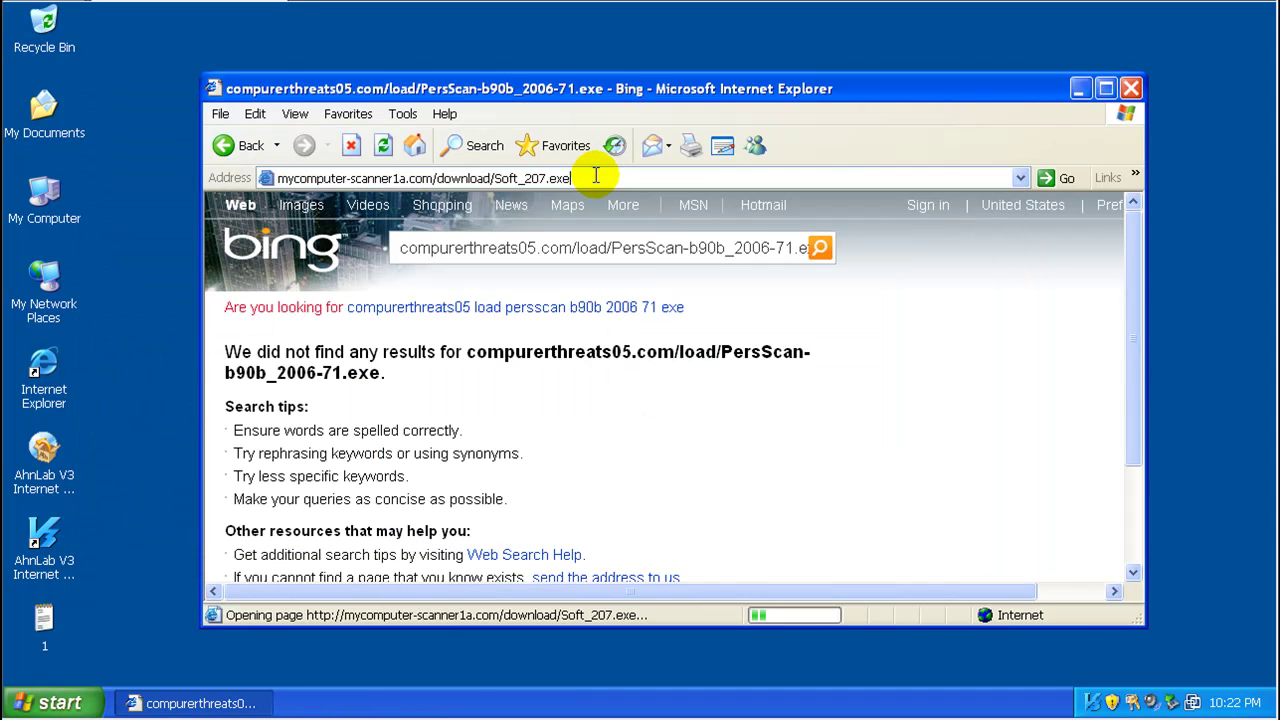
triple_click(595, 176)
right_click(597, 177)
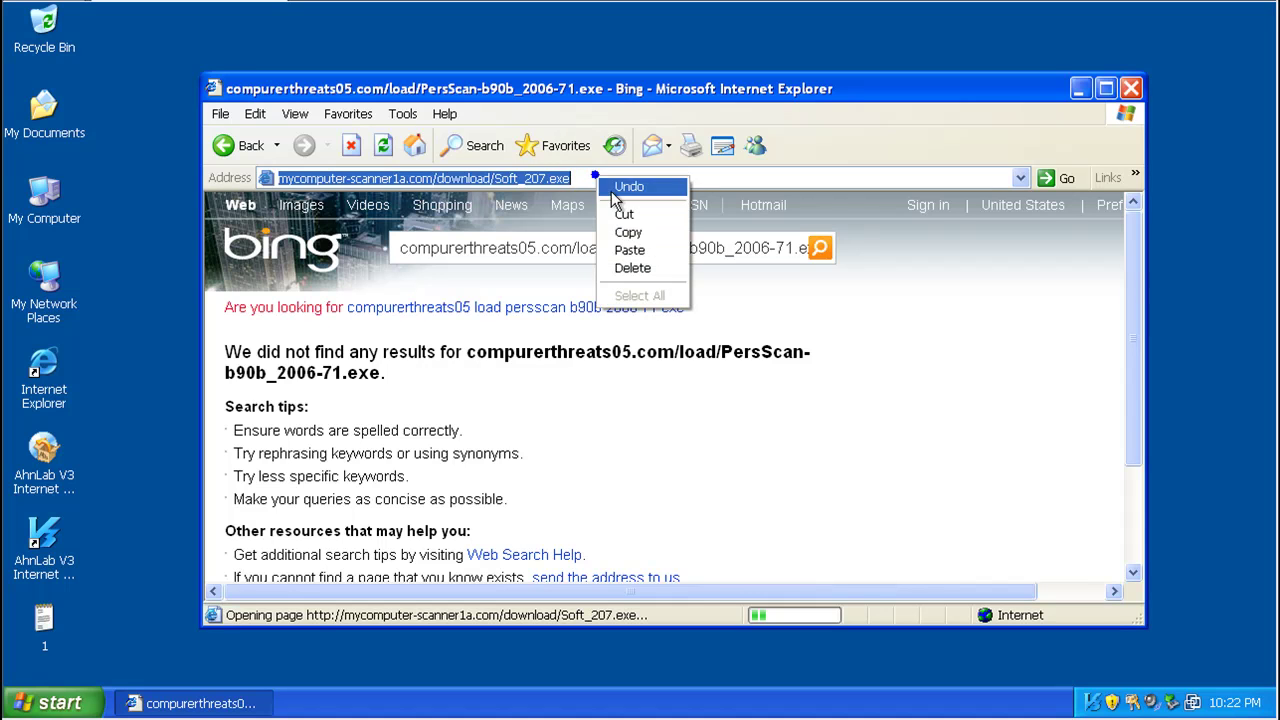
left_click(630, 253)
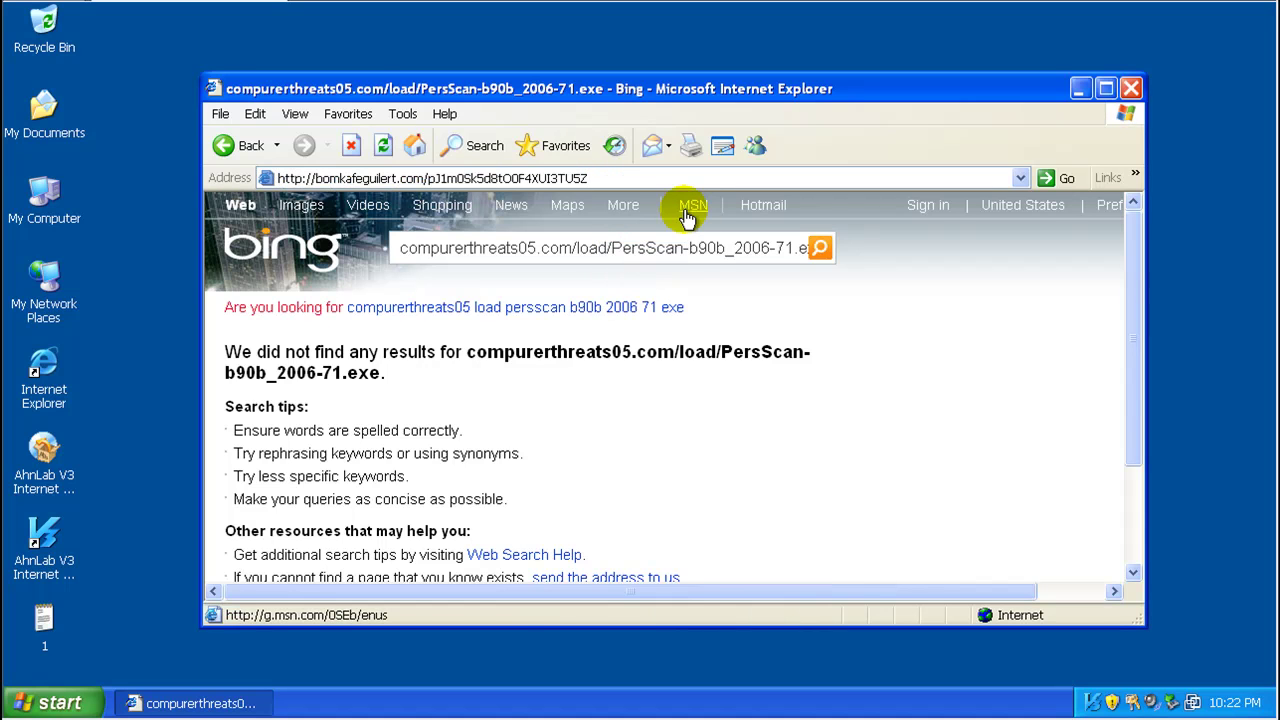
key("Return")
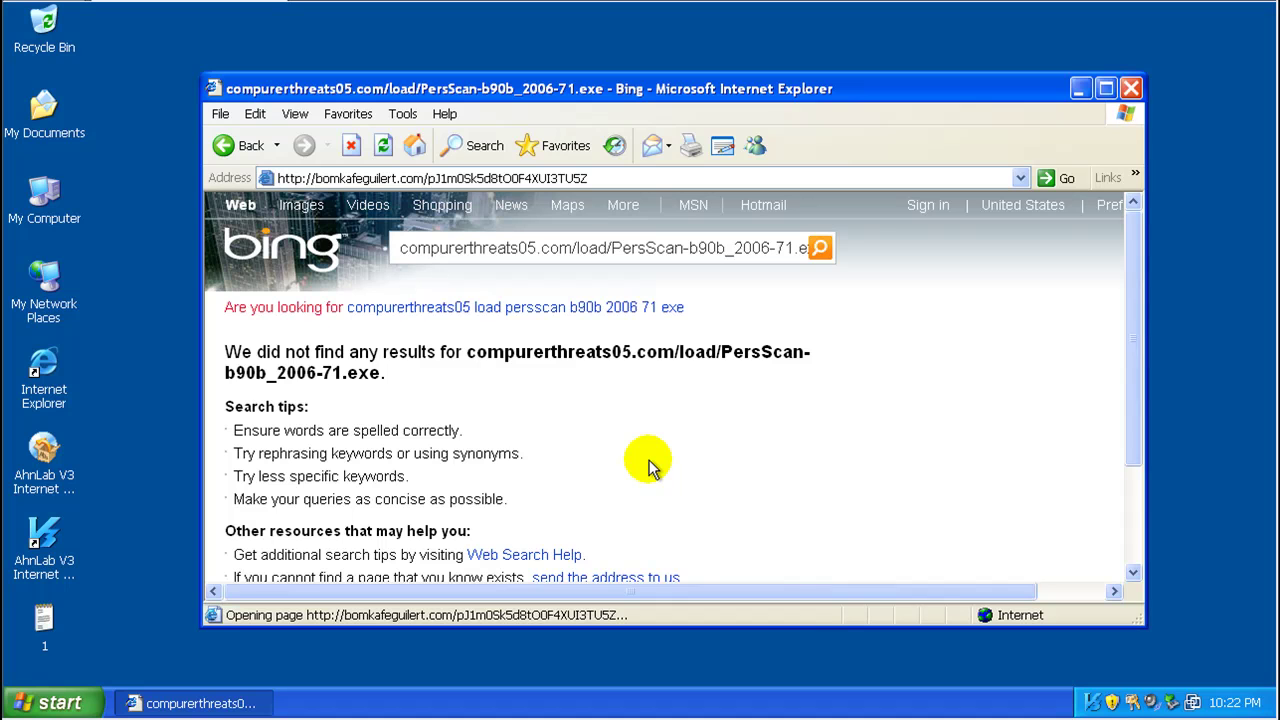
- Delete 1.txt and the older AhnLab V3 Internet Security 8.0 shortcut from the desktop
right_click(50, 630)
left_click(94, 563)
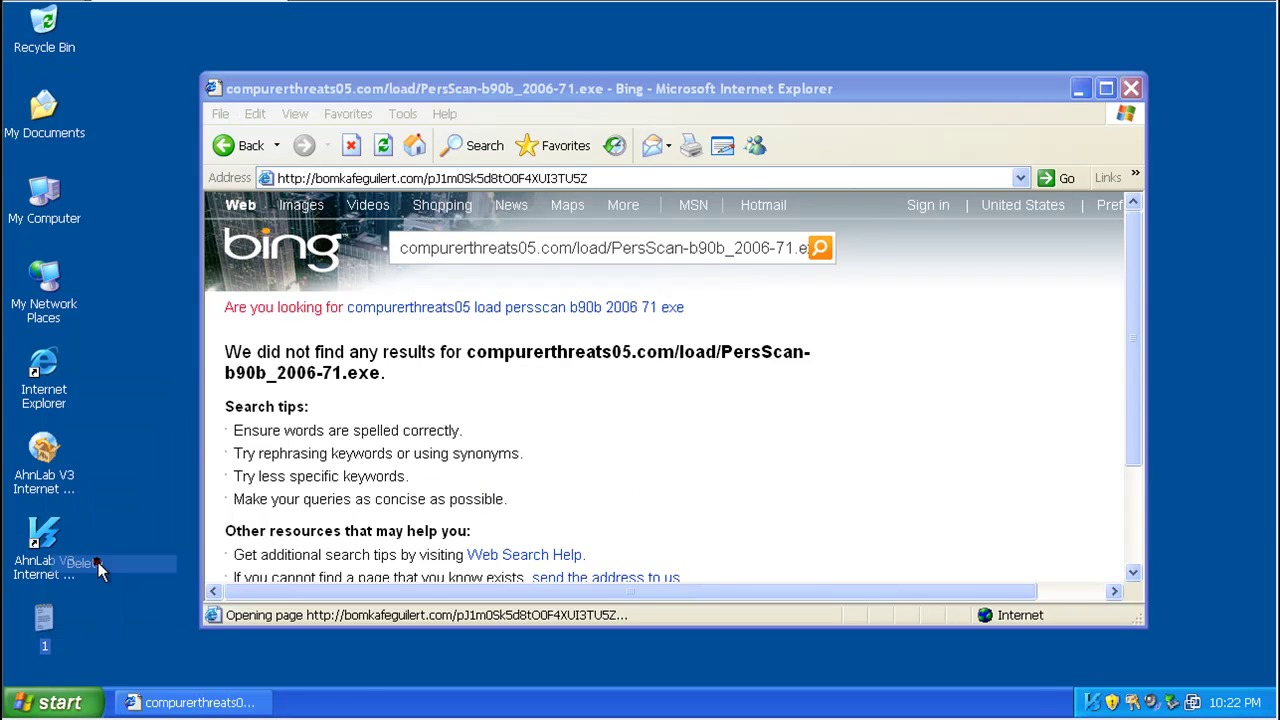
left_click(710, 375)
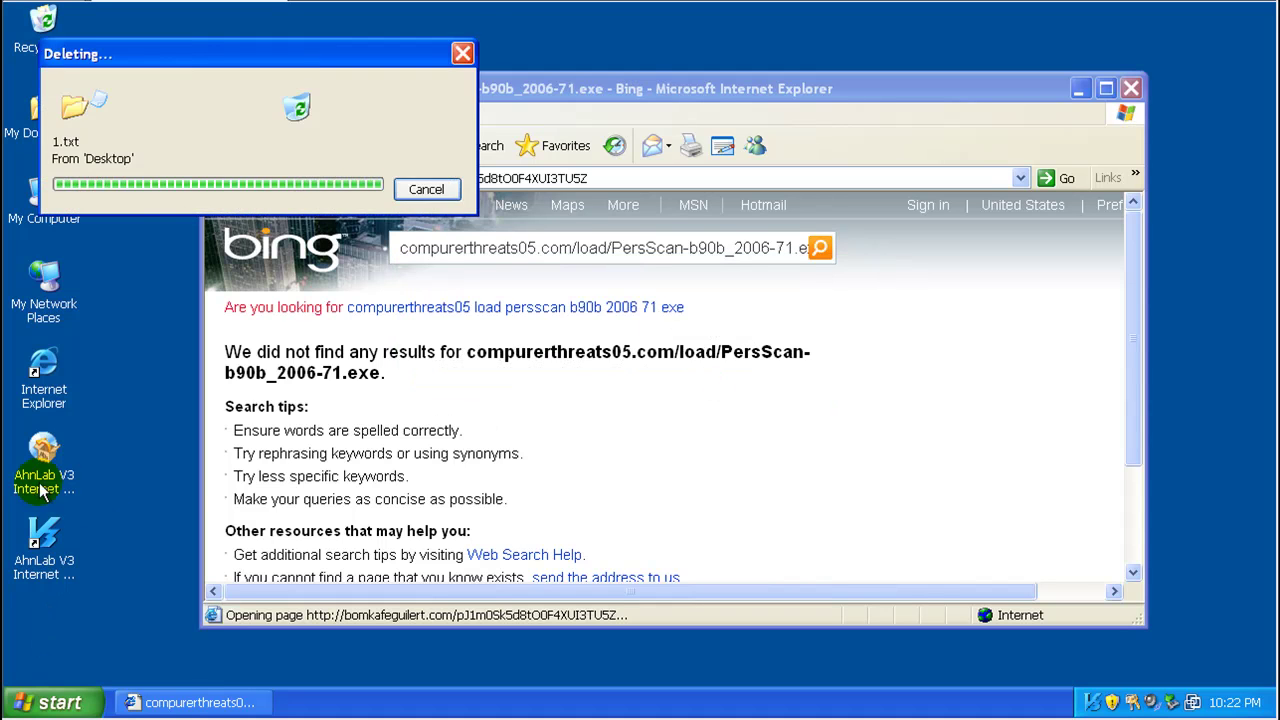
right_click(52, 462)
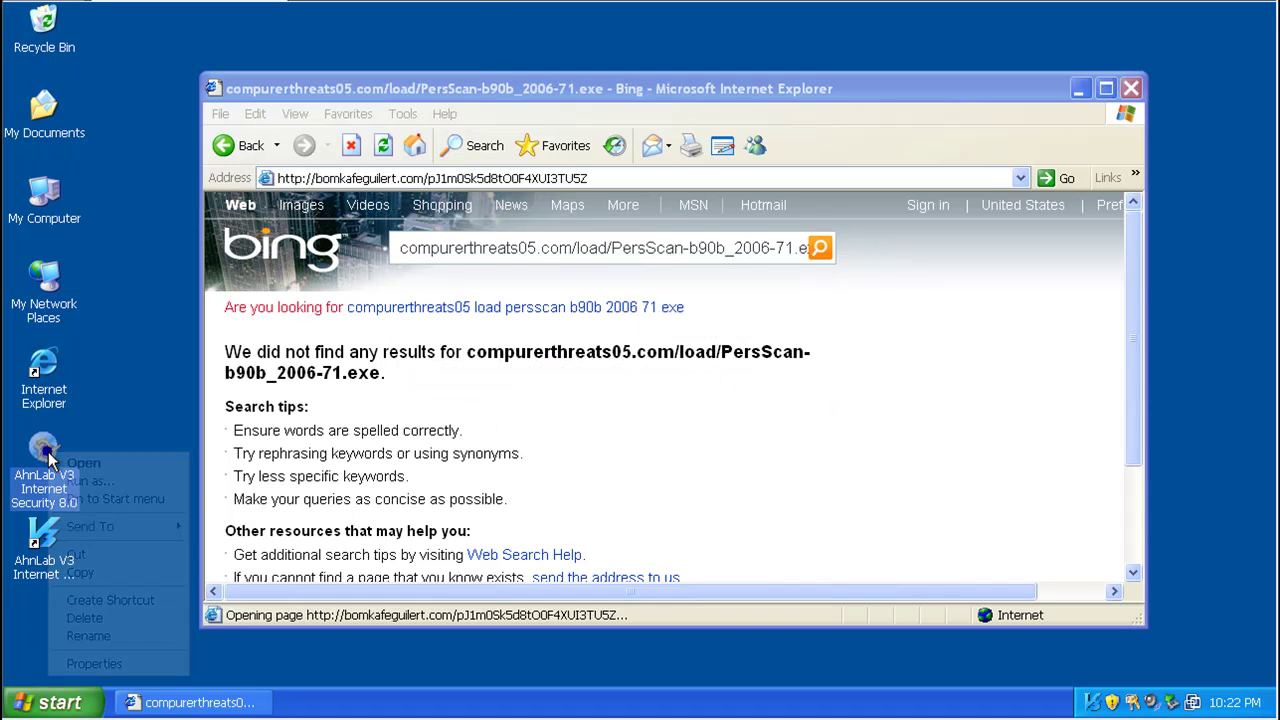
left_click(128, 620)
left_click(716, 376)
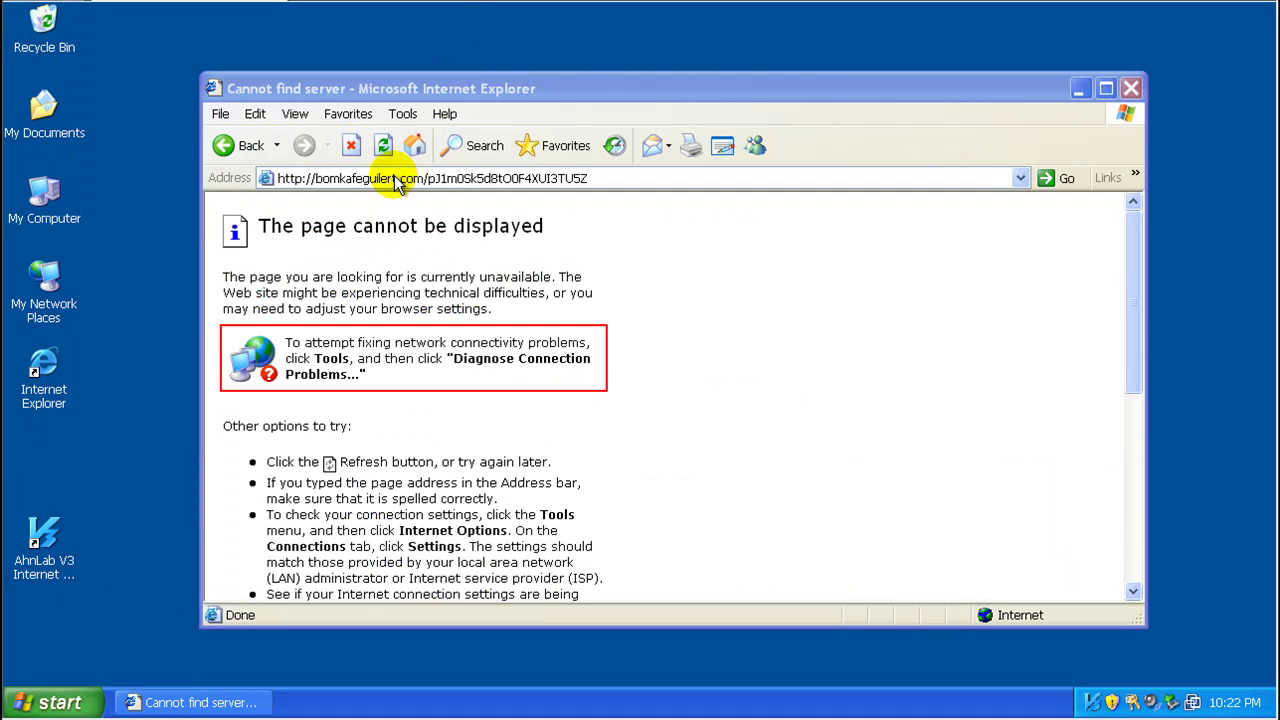
- Load google.com and close the 1.txt window without saving
left_click(393, 176)
type("google.")
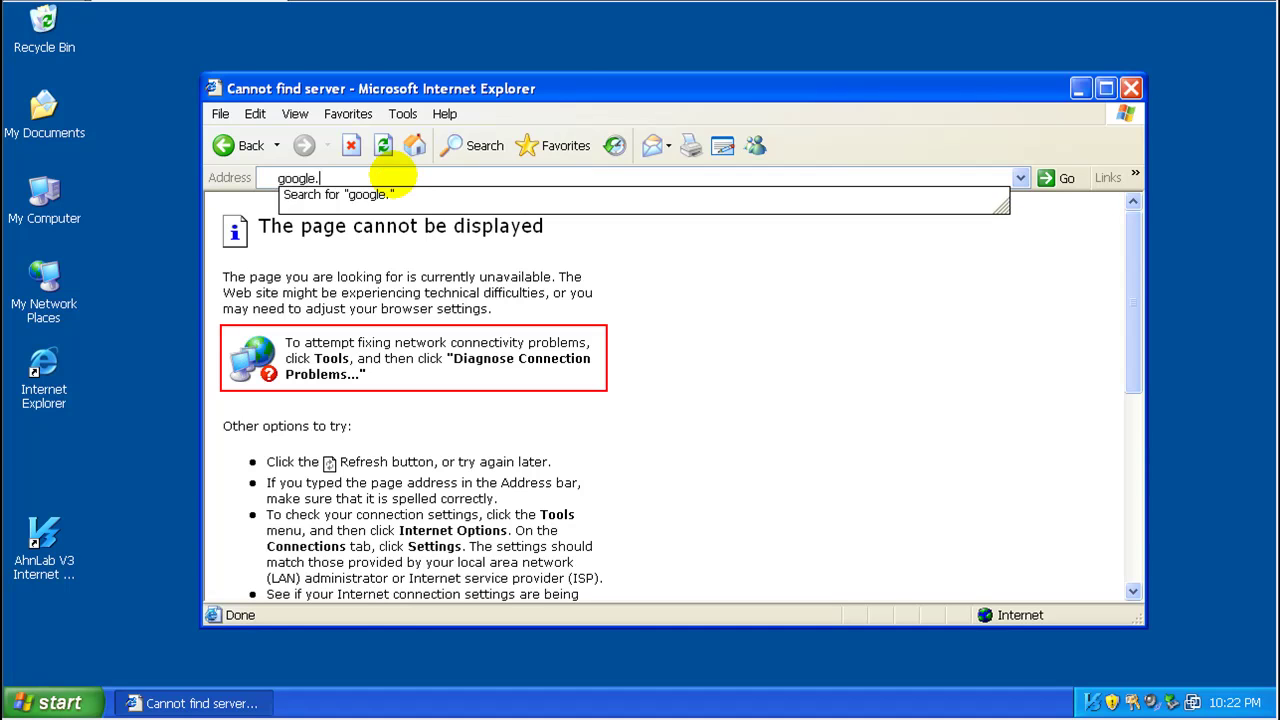
type("com")
key("Return")
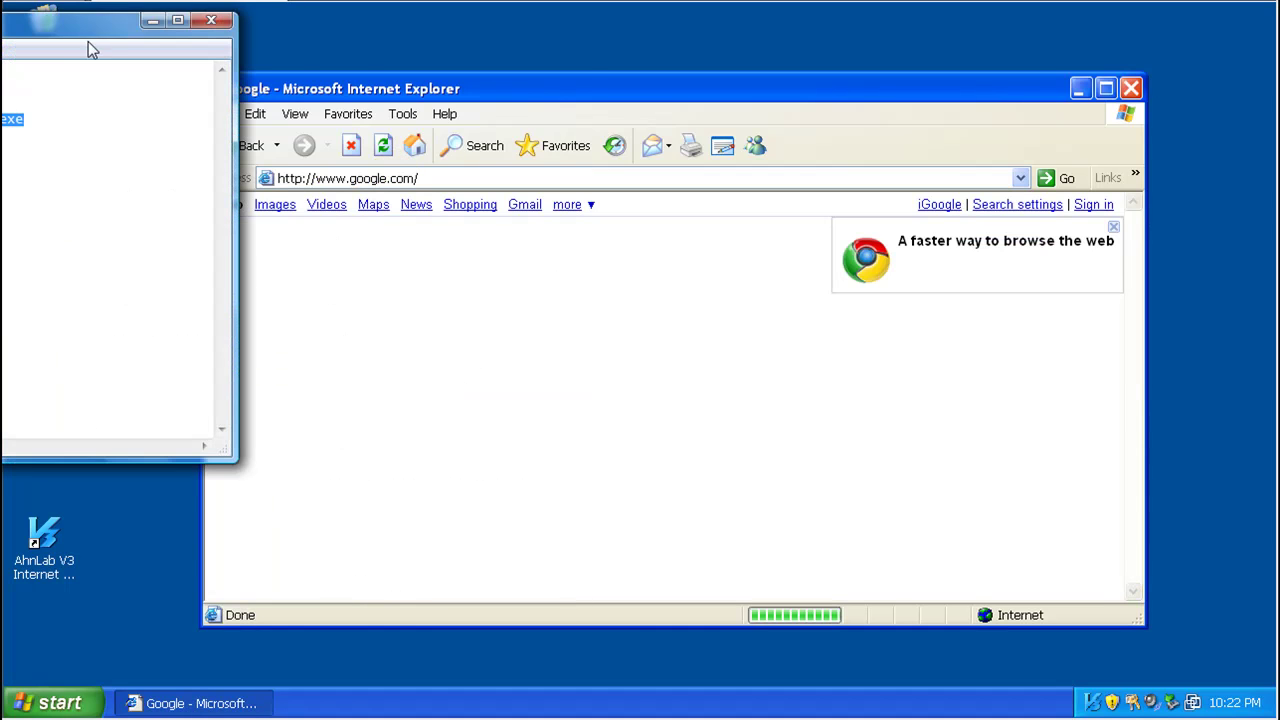
left_click(211, 20)
left_click(524, 419)
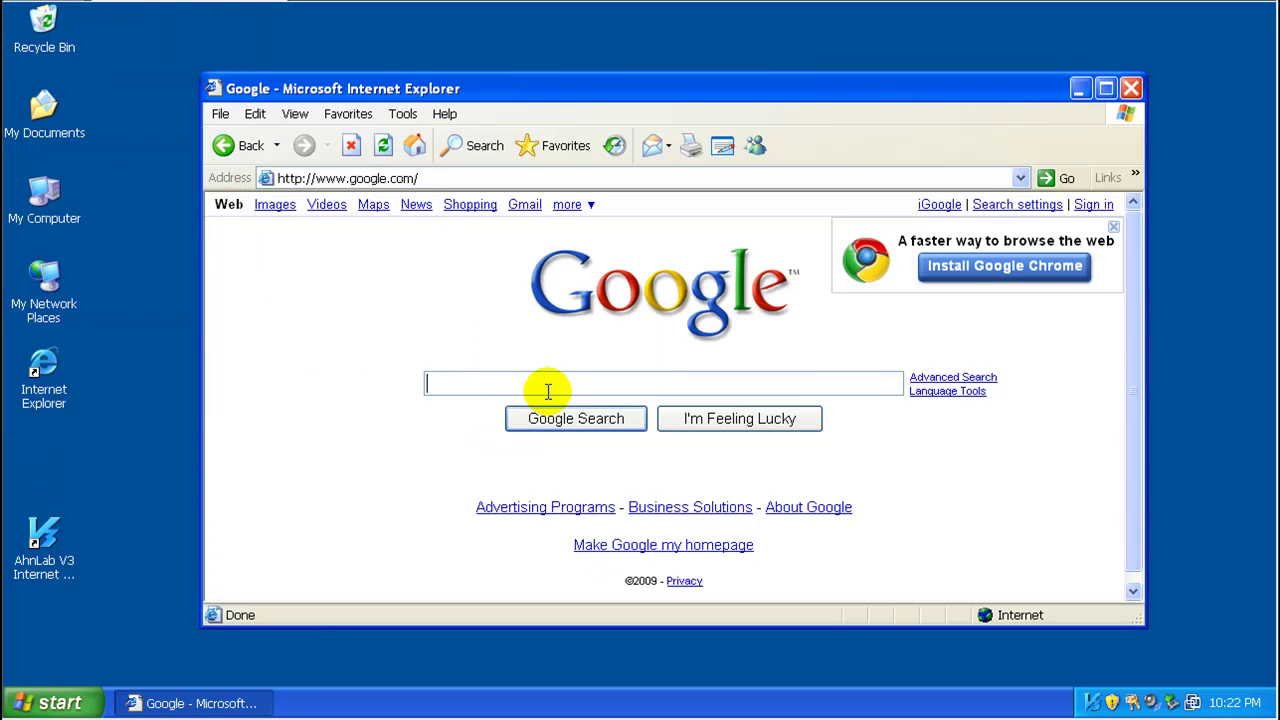
- Search Google for 'free antivirus'
type("free av")
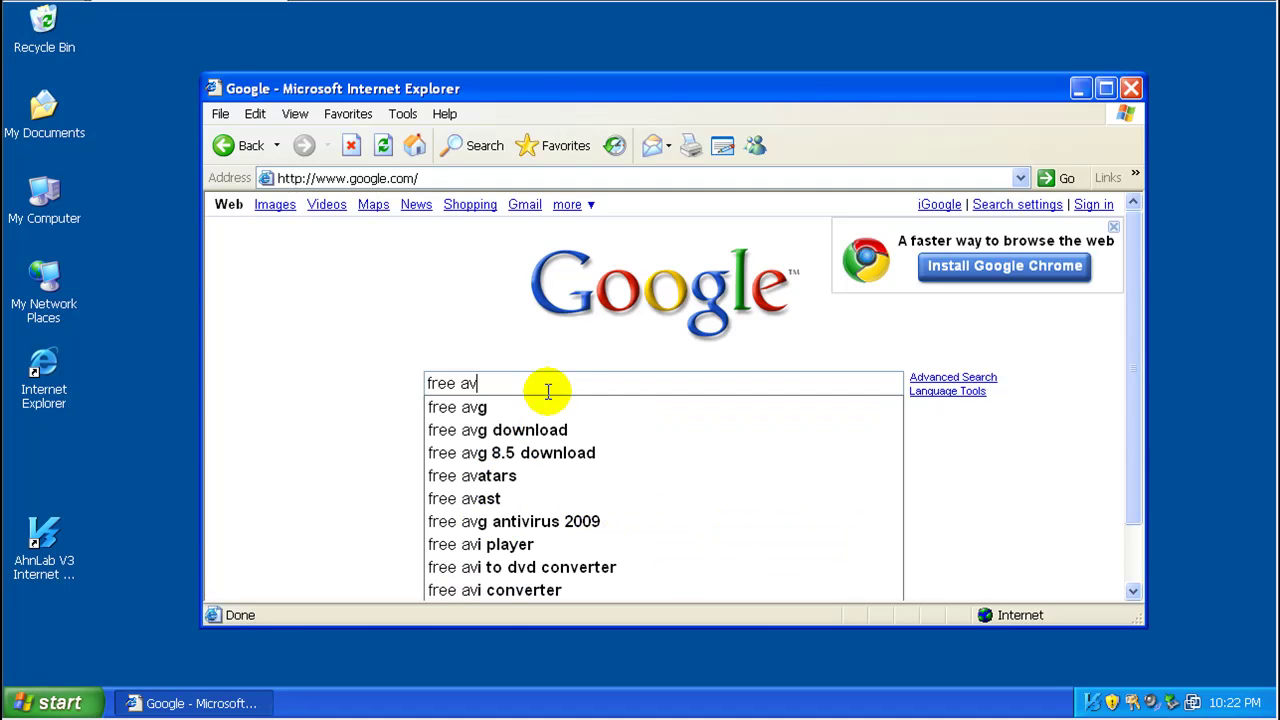
key("BackSpace")
type("tn")
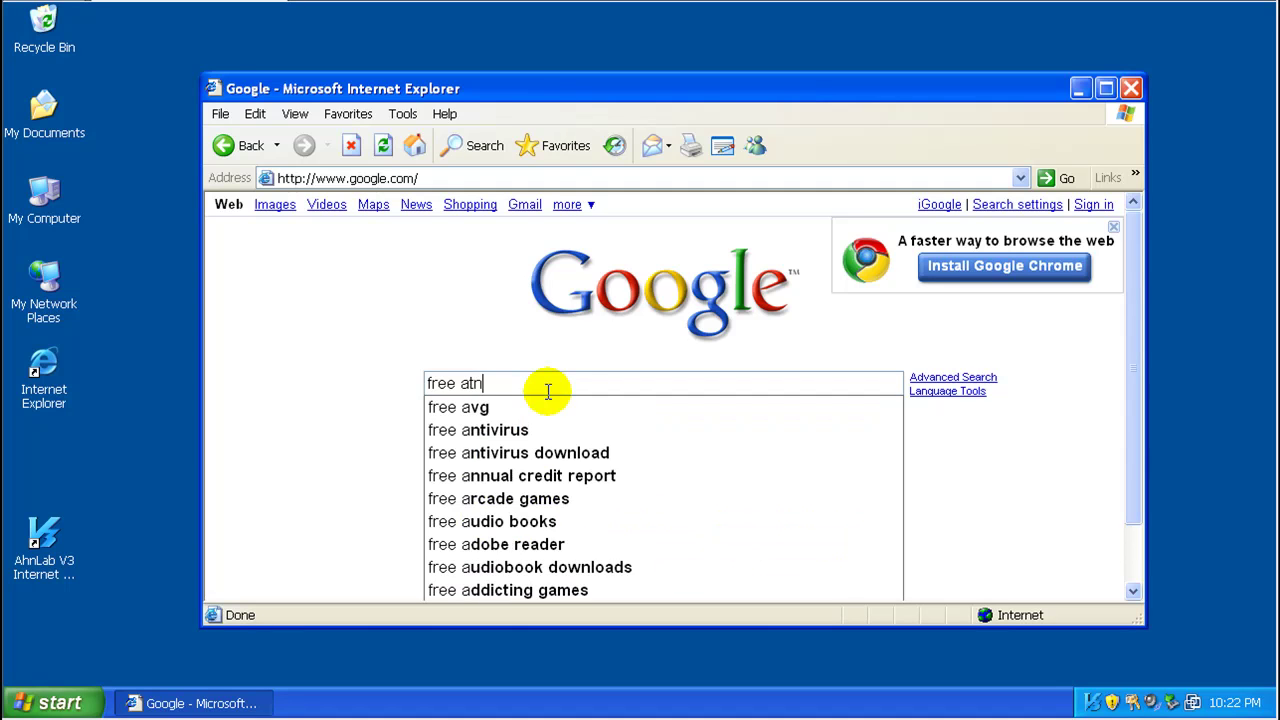
key("BackSpace")
key("BackSpace")
type("nti")
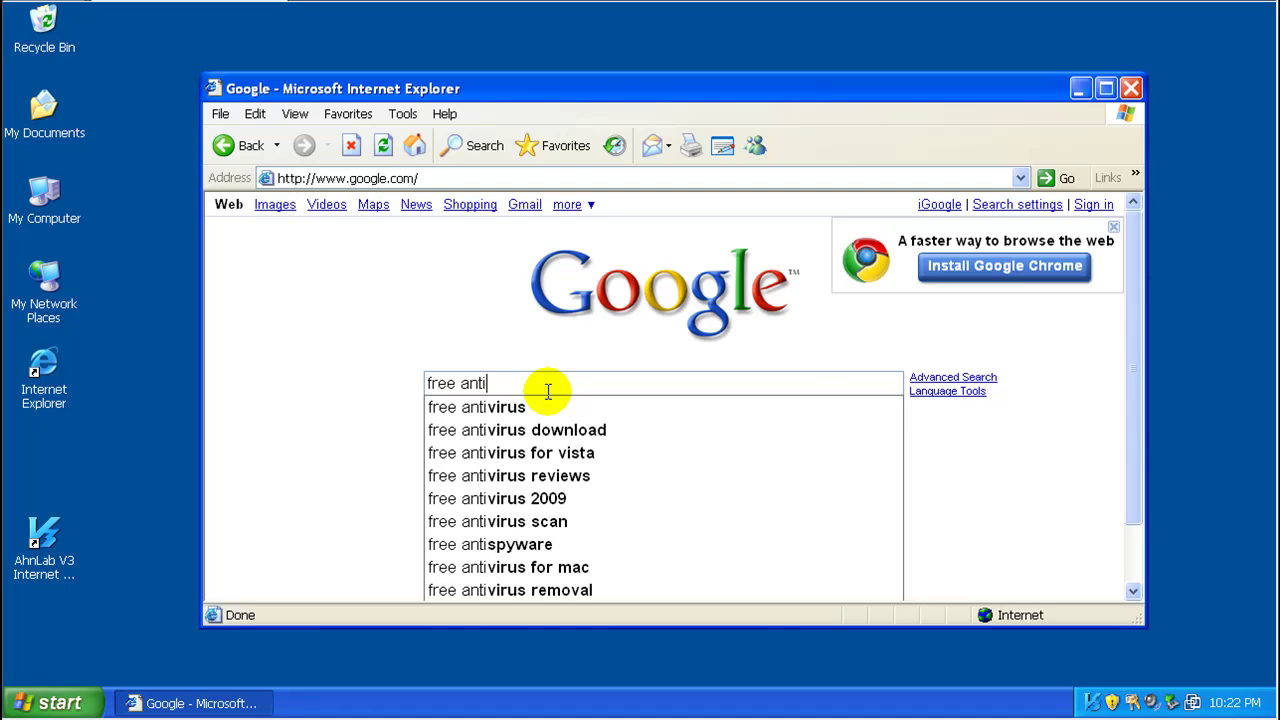
left_click(571, 421)
left_click(669, 404)
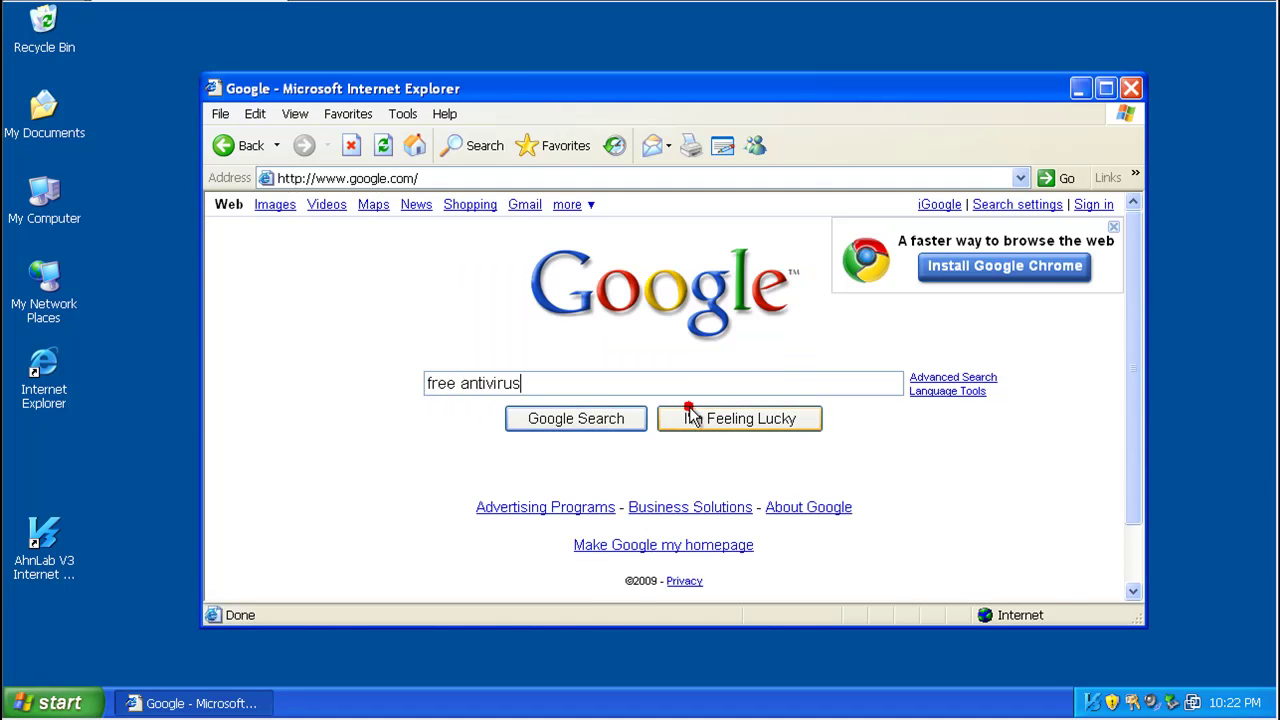
- View the AVG Free and avast! Home Edition results, returning to the results after each
scroll(440, 450, "down", 5)
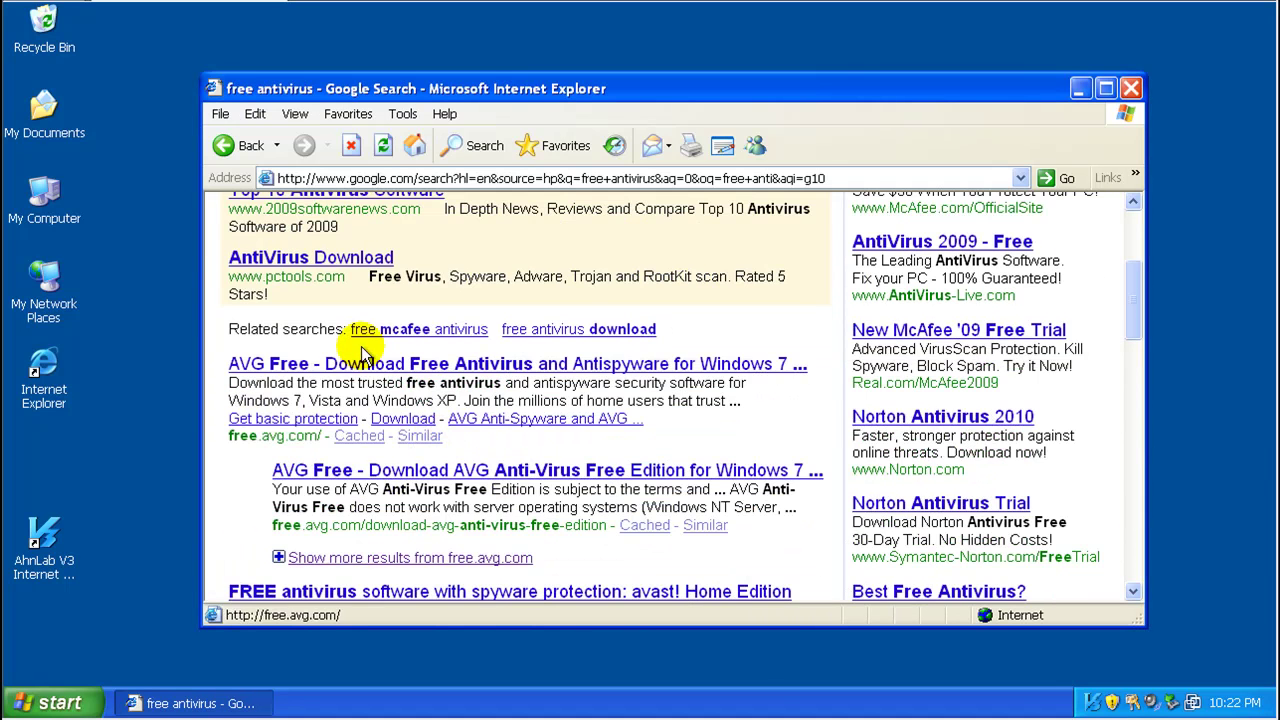
left_click(367, 363)
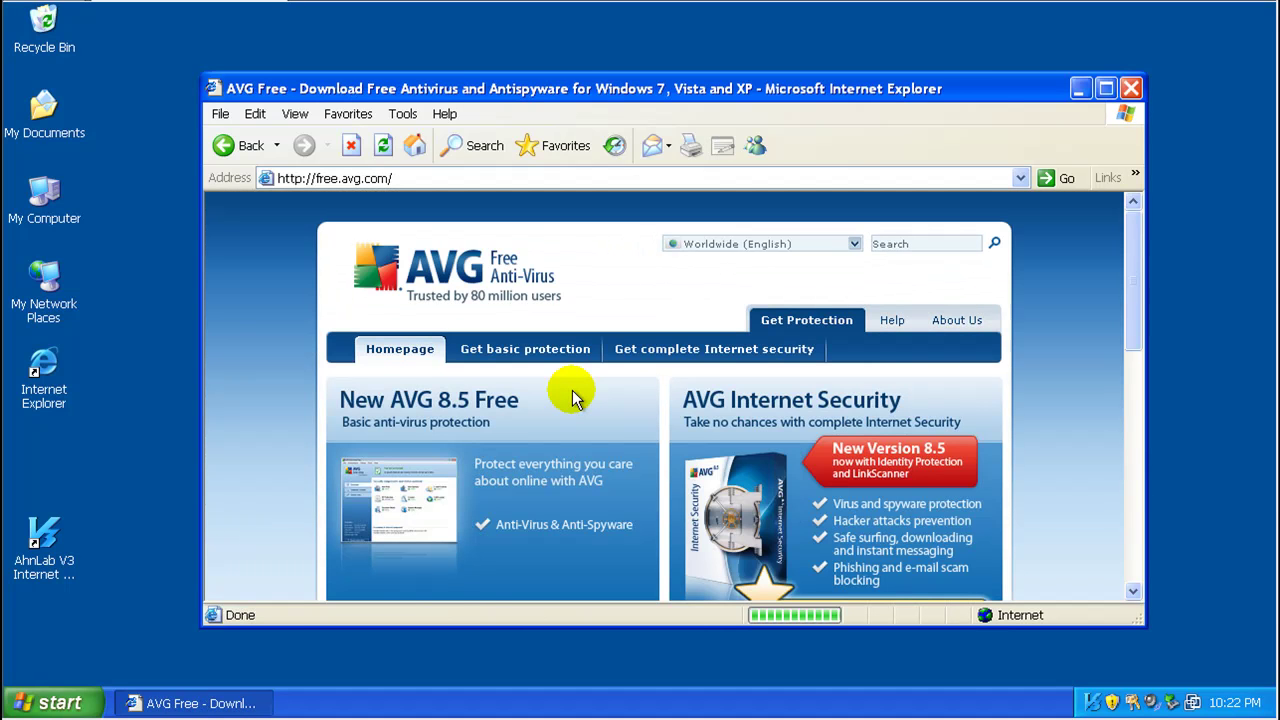
key("BackSpace")
scroll(490, 383, "down", 4)
left_click(428, 409)
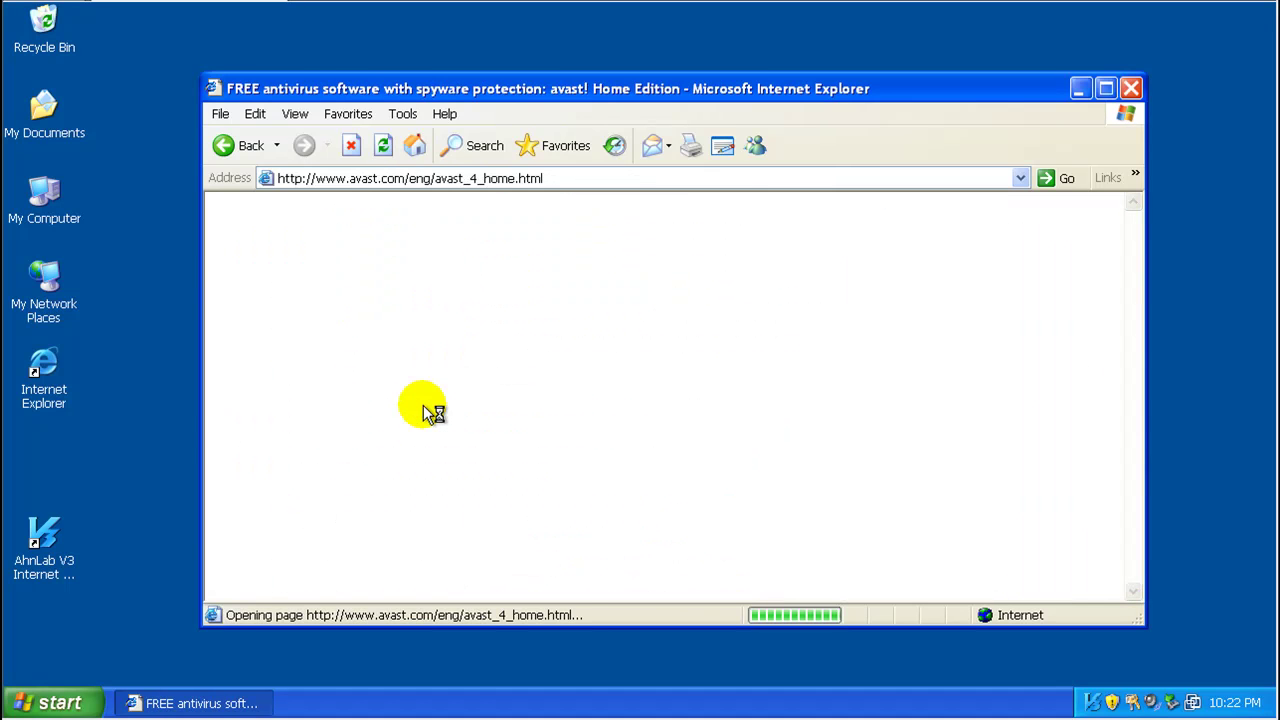
scroll(690, 430, "down", 4)
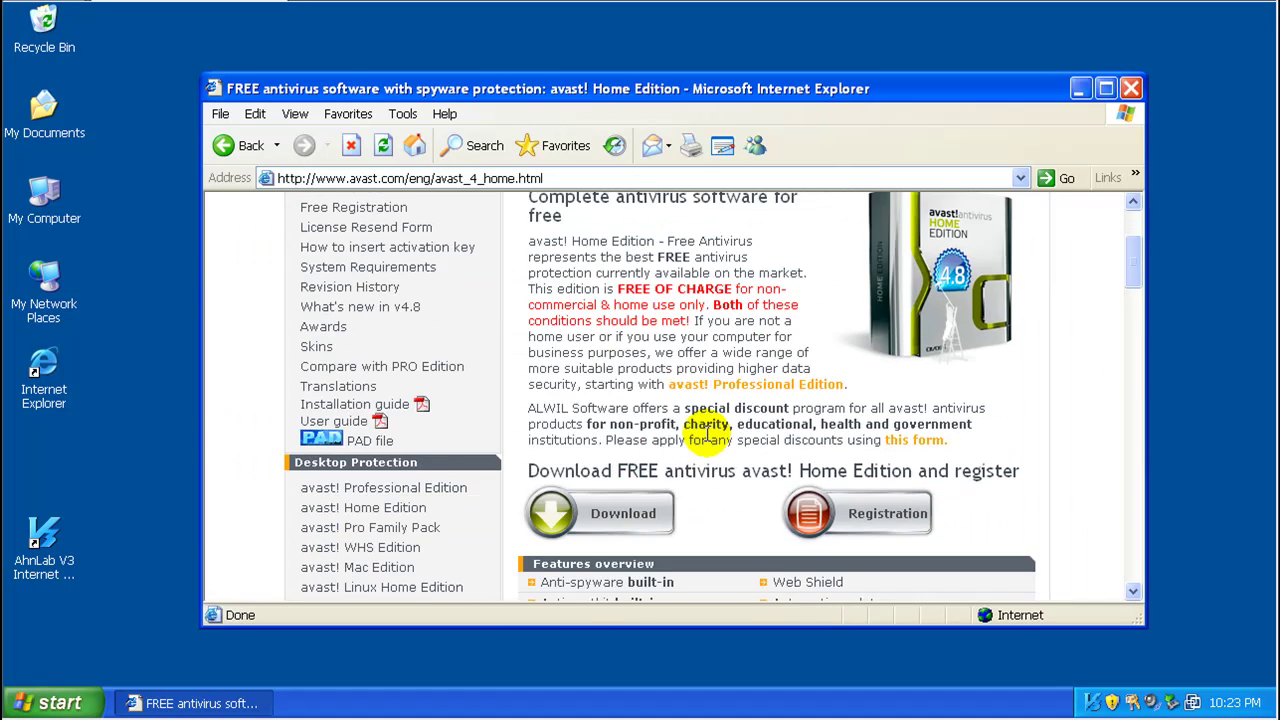
key("alt+Left")
left_click(44, 543)
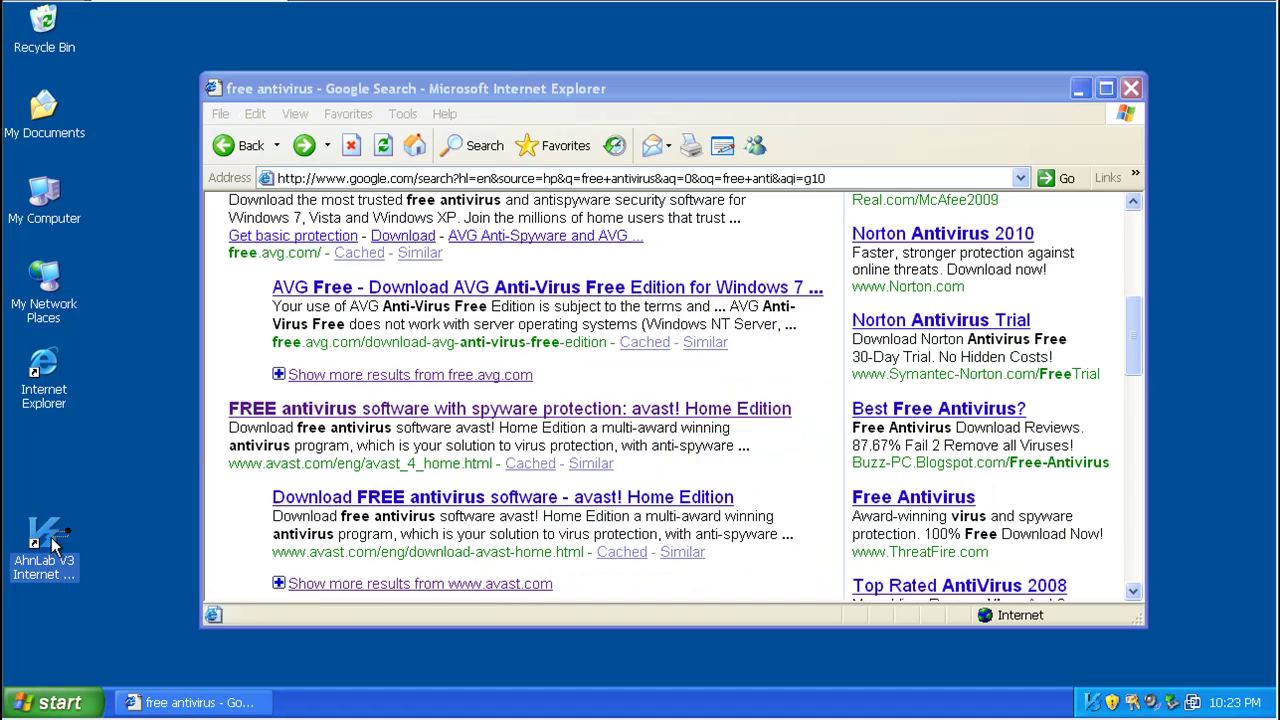
- Close IE and run AhnLab V3's Intense Scan on Local Disk (C:) from System Security
left_click(1129, 87)
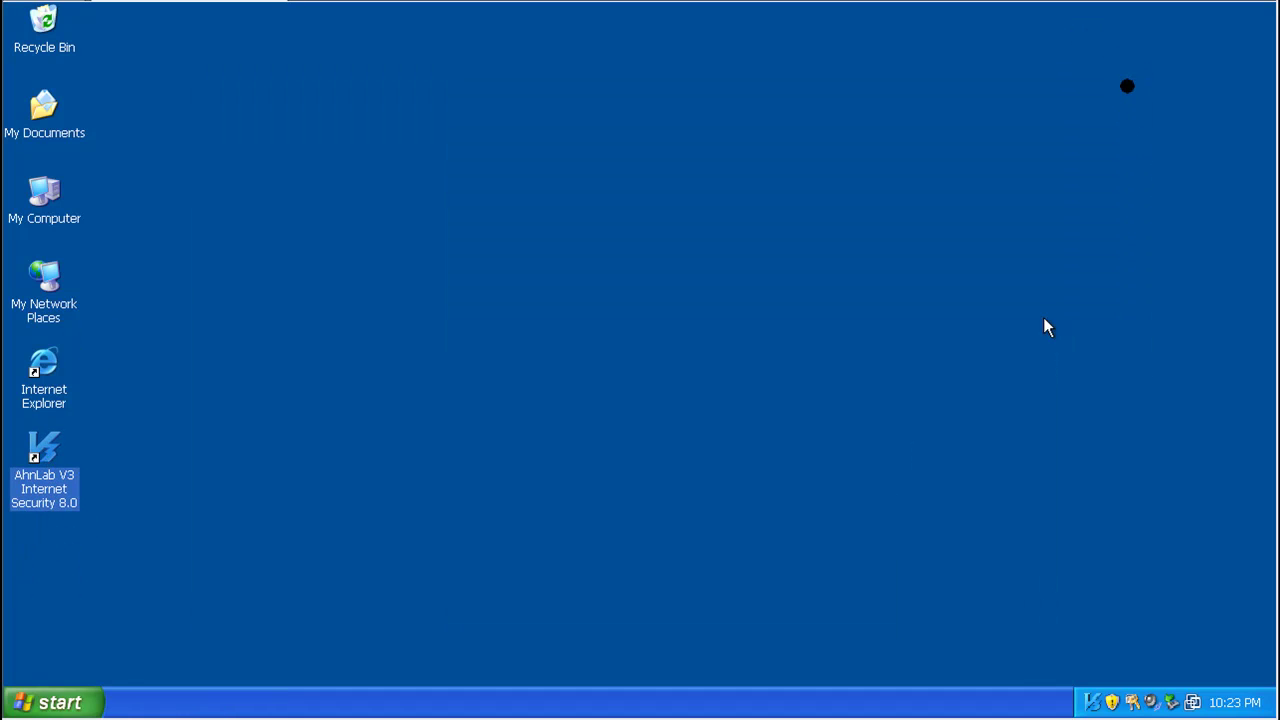
left_click(1089, 700)
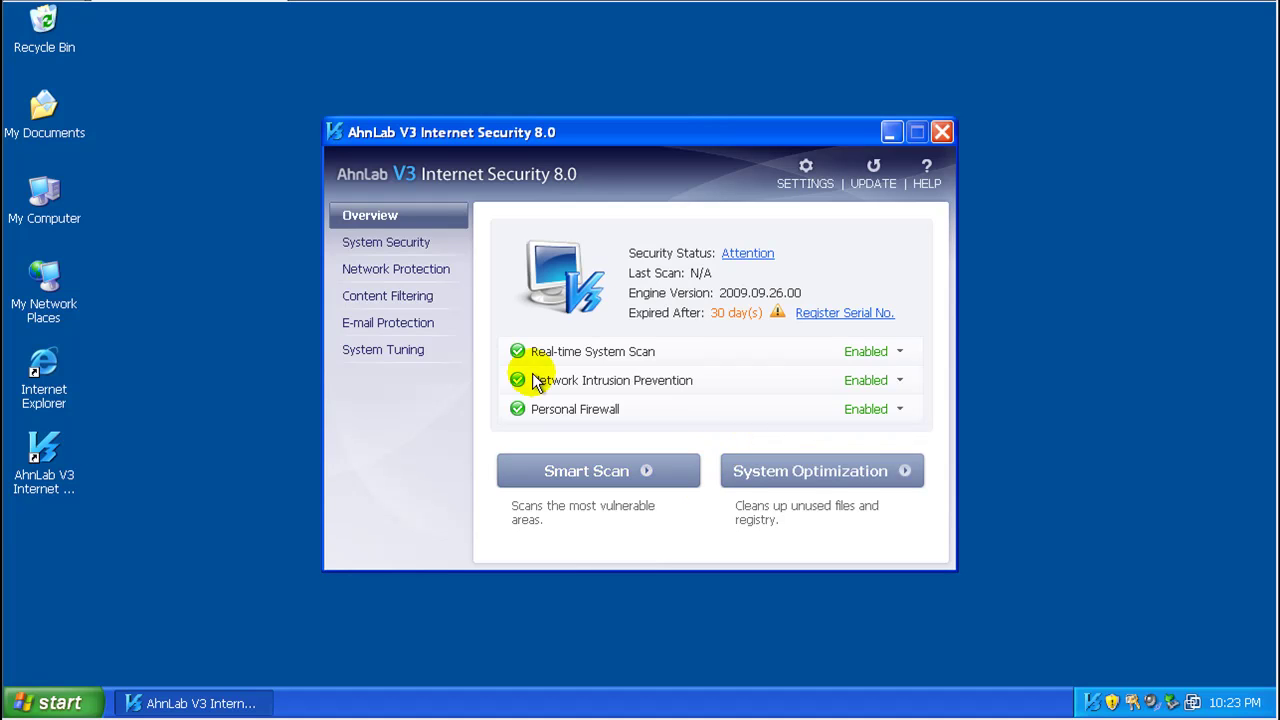
left_click(404, 245)
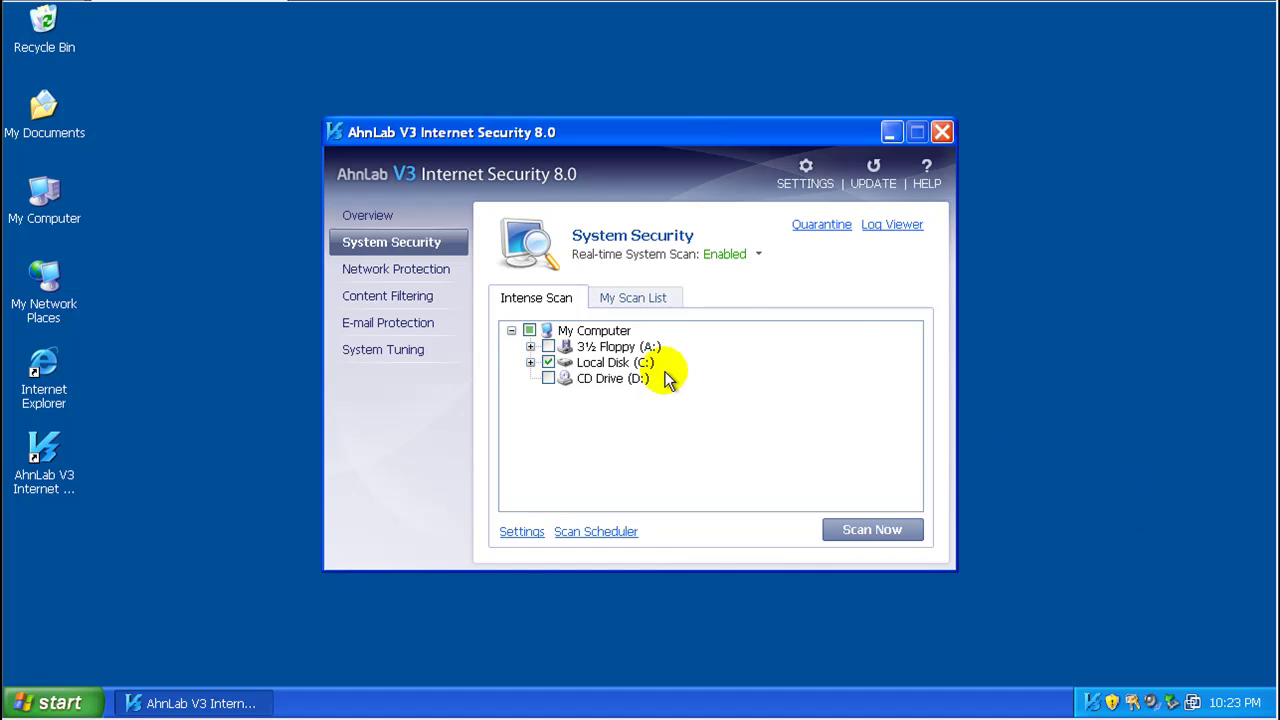
left_click(644, 300)
left_click(551, 299)
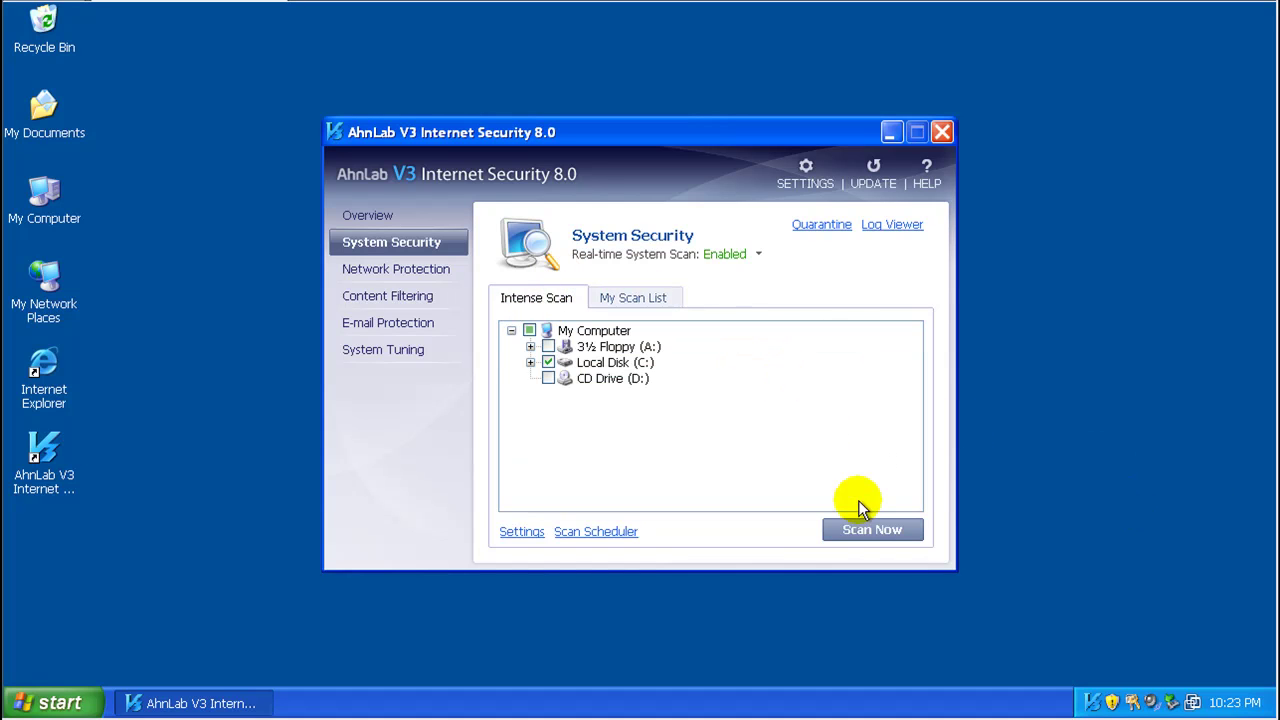
left_click(866, 529)
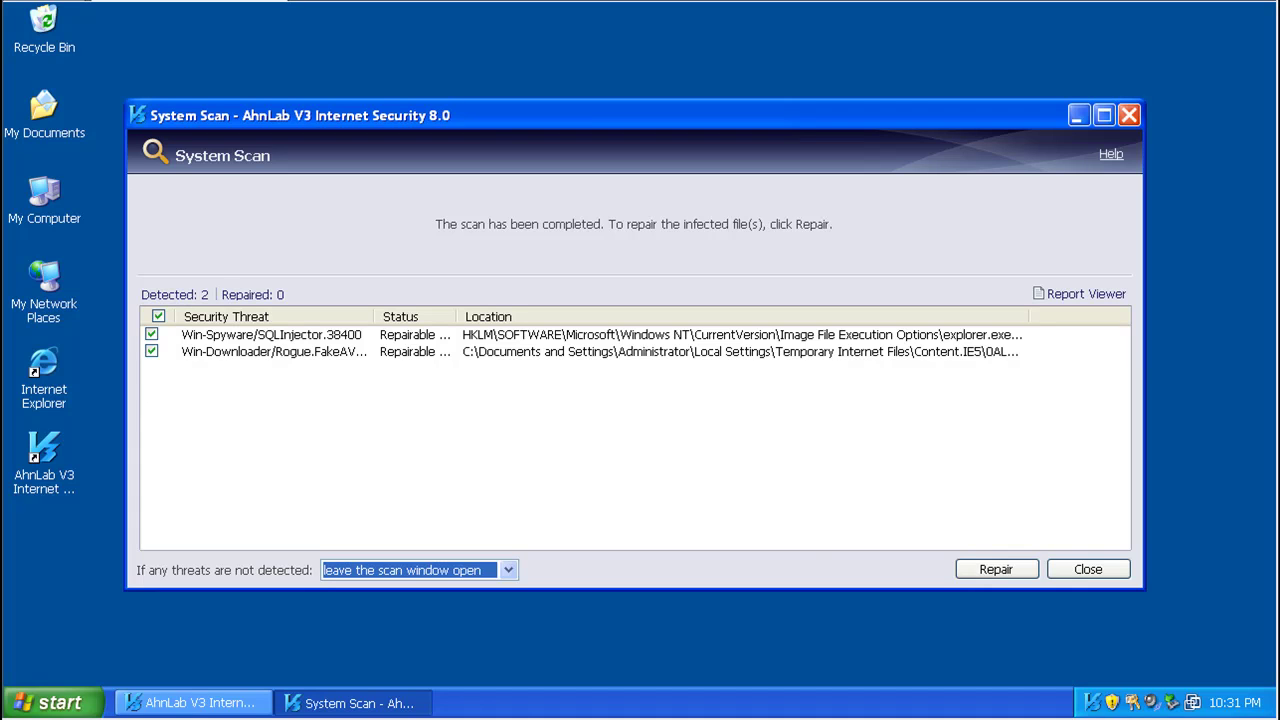
- Repair the SQLInjector and Rogue.FakeAV threats, then finish the scan window
left_click(973, 568)
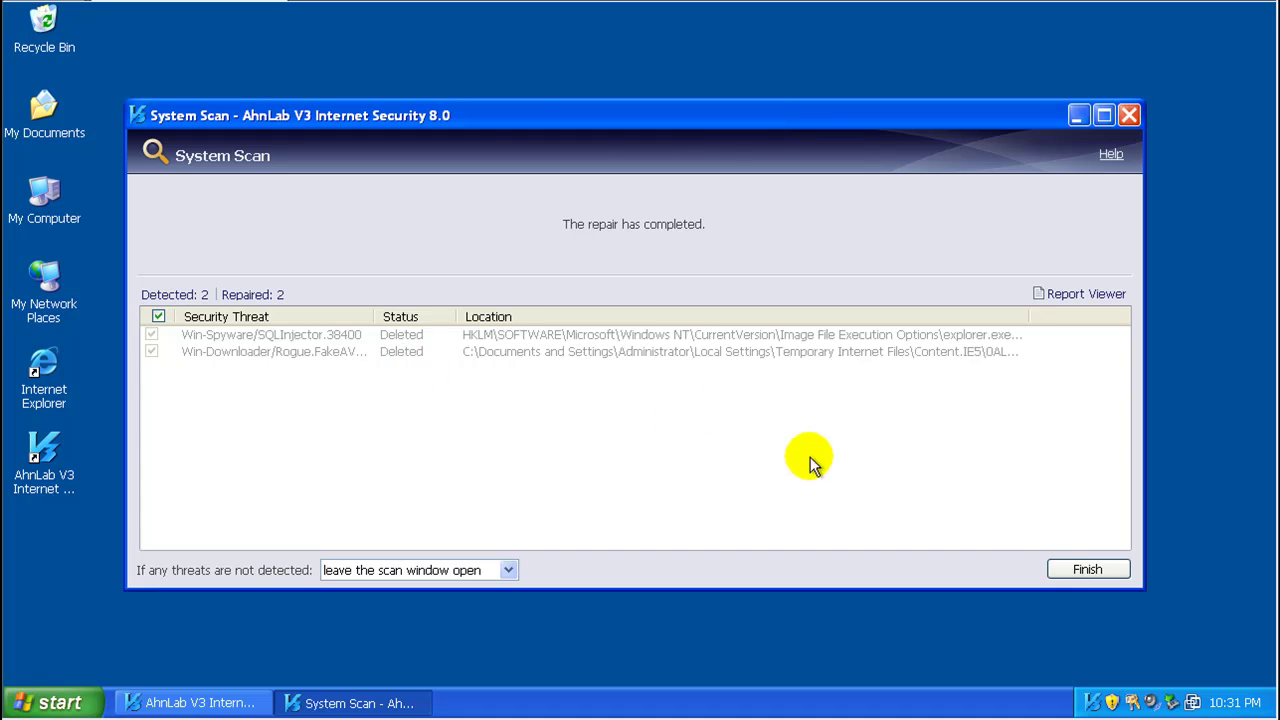
left_click(1063, 568)
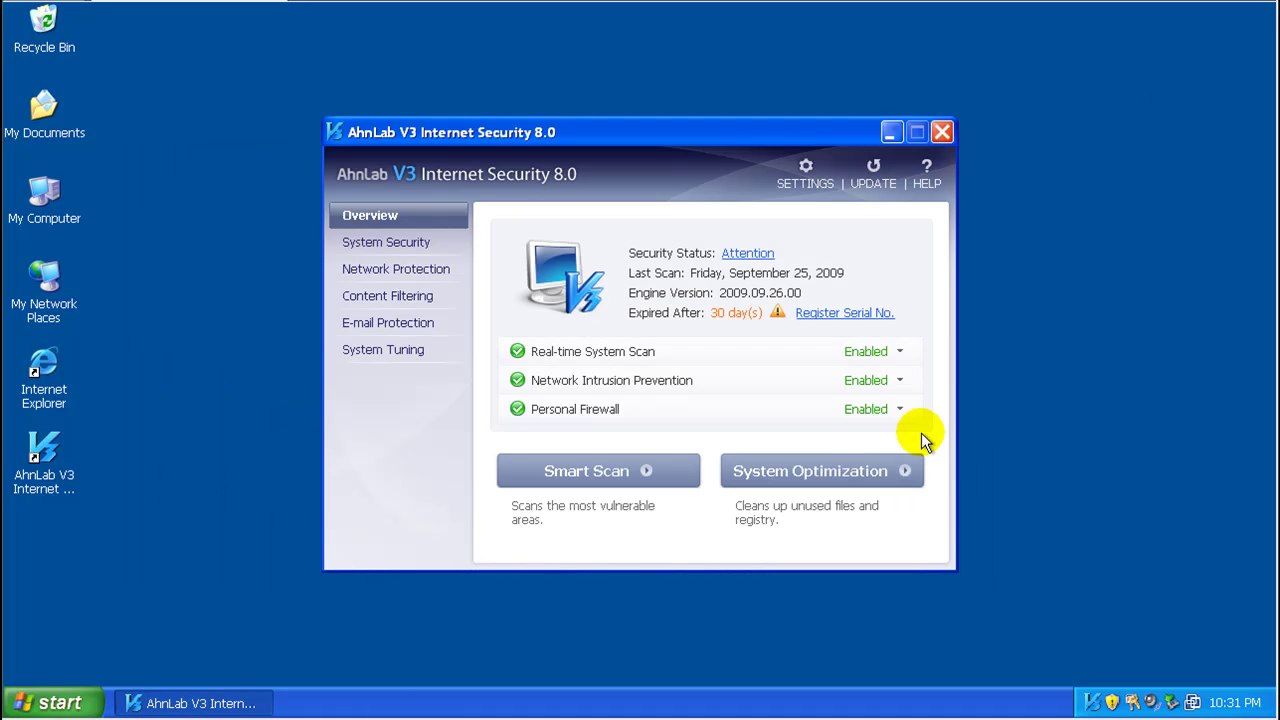
- Close AhnLab V3 and launch Internet Explorer on about:blank
left_click(938, 132)
left_click(50, 368)
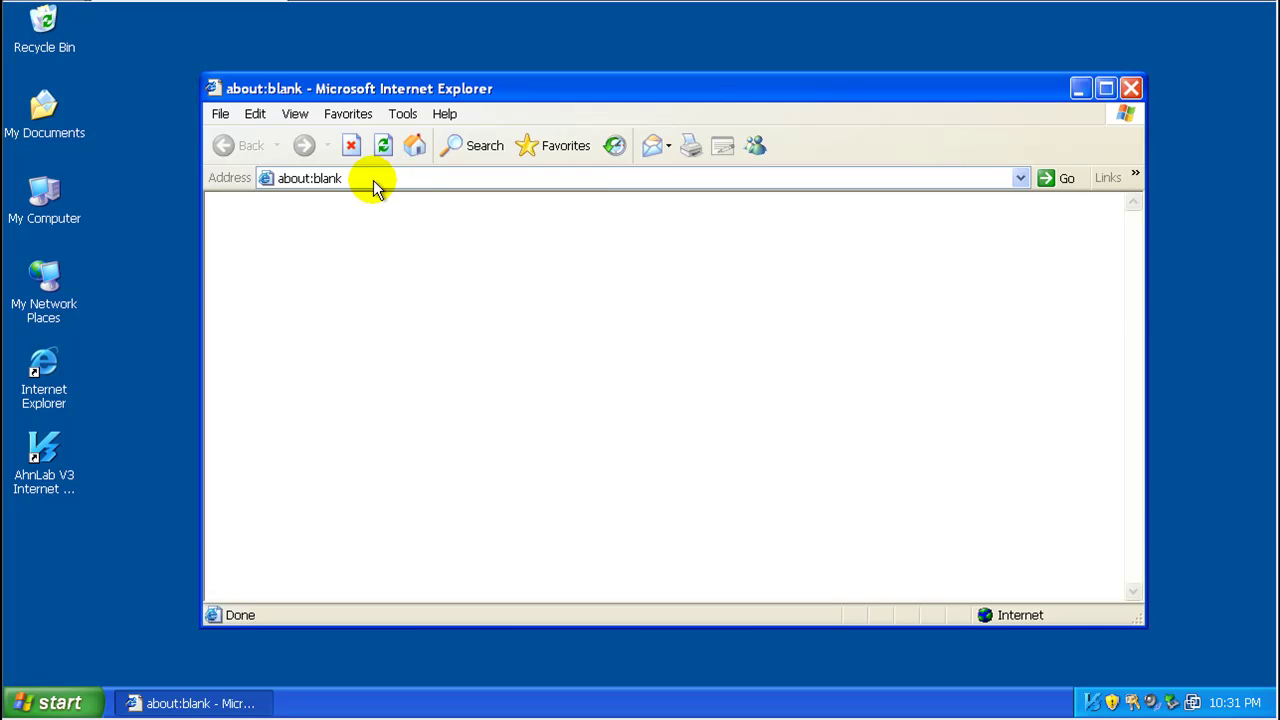
left_click(371, 180)
- Verify V3's Change Home protection is set to about:blank, then close V3
double_click(1090, 703)
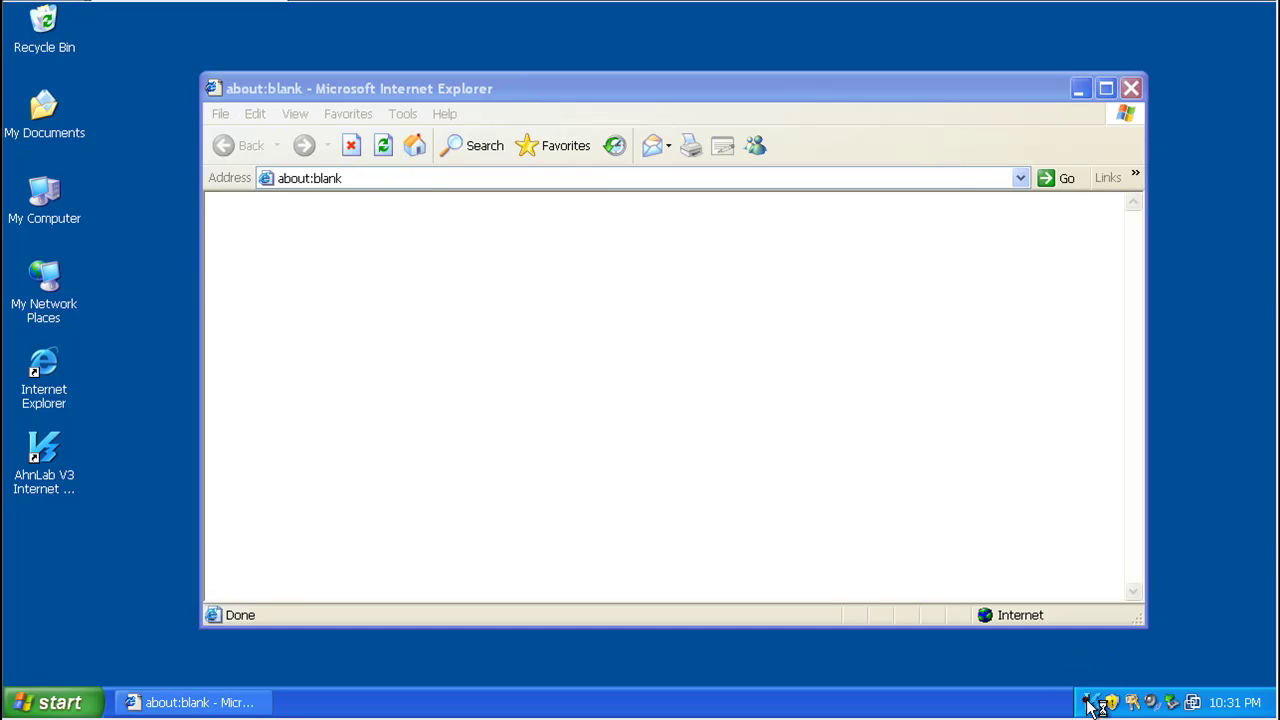
left_click(806, 186)
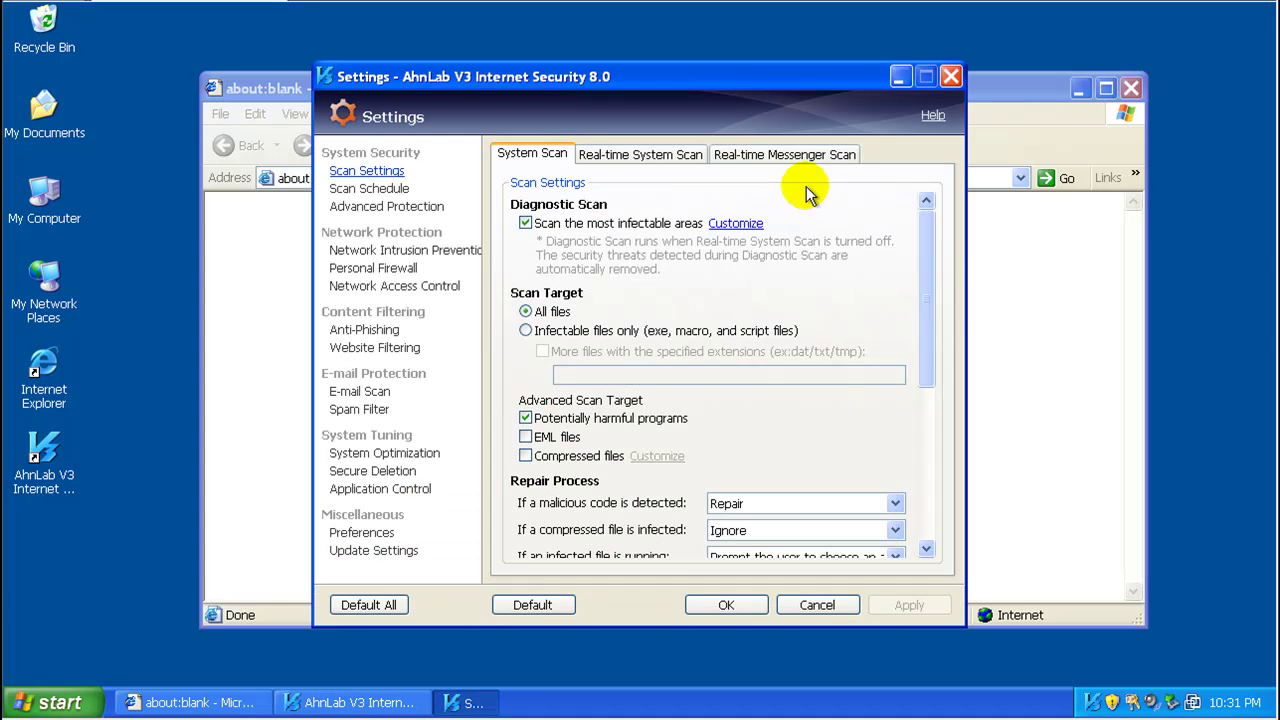
left_click_drag(937, 296, 946, 443)
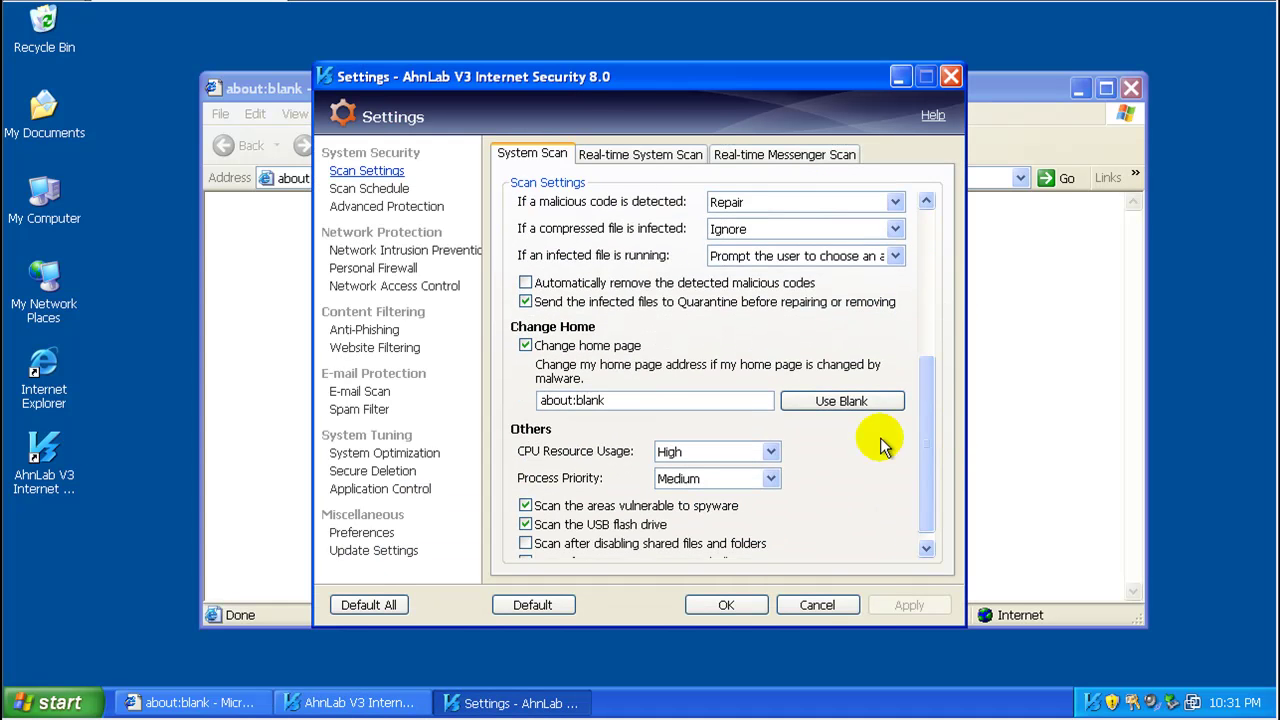
left_click(620, 400)
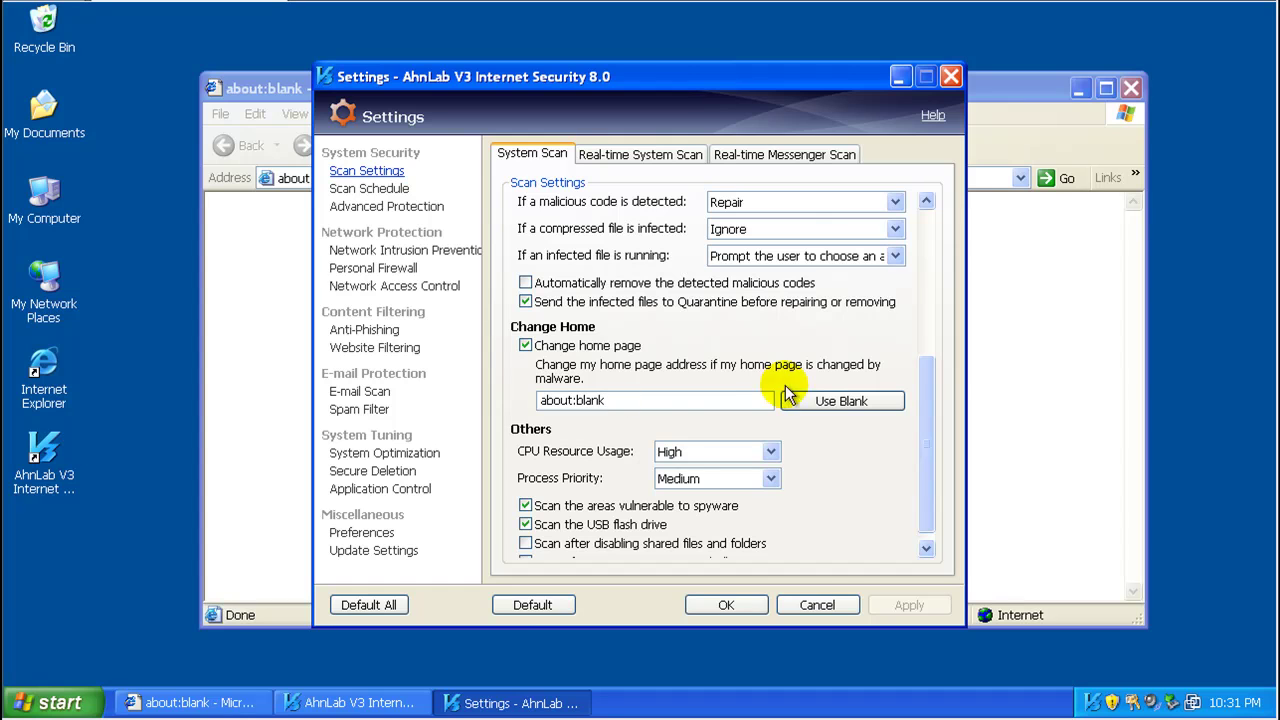
left_click(646, 400)
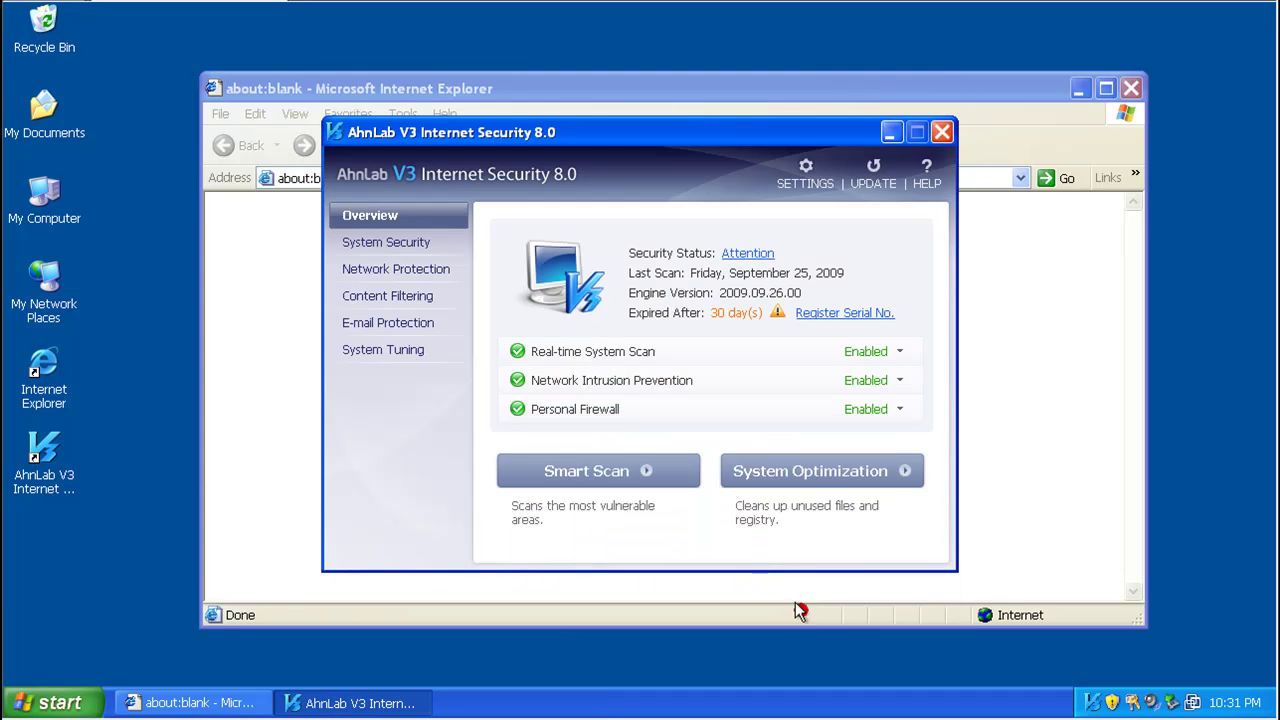
left_click(938, 128)
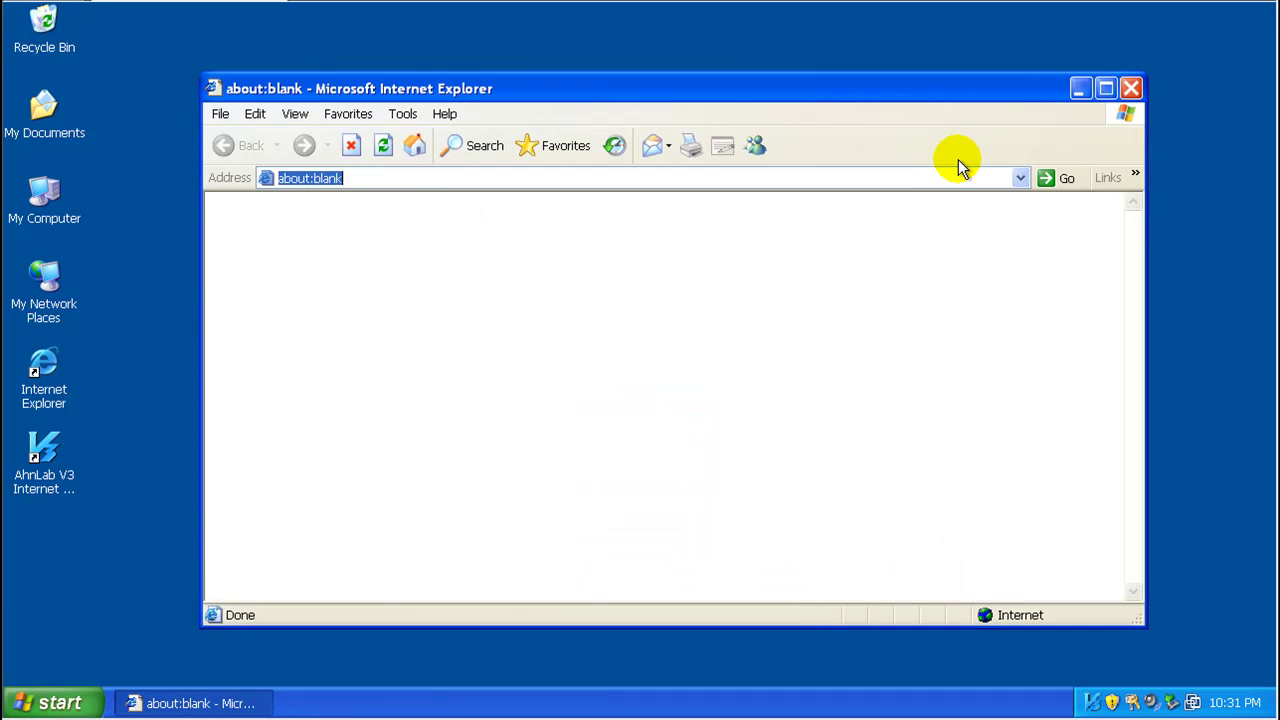
- Search Google for 'malwarebytes' from google.com and open the Malwarebytes.org result
type("google.com")
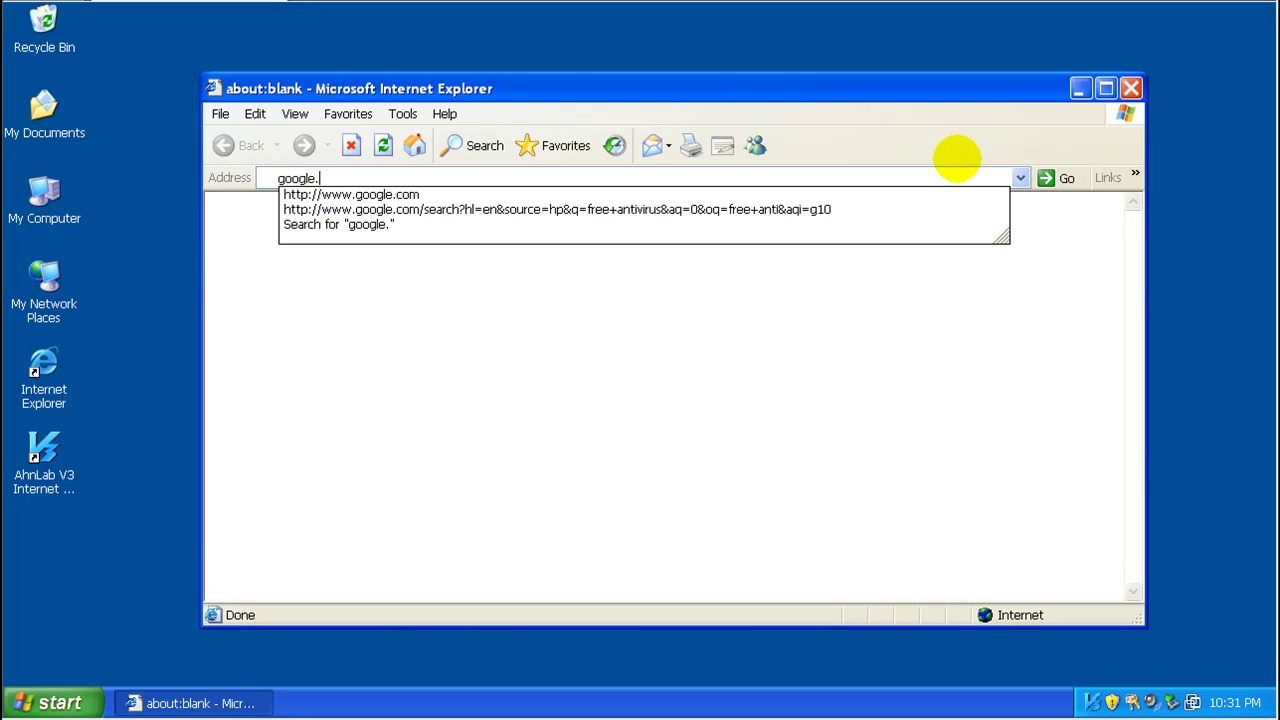
key("Return")
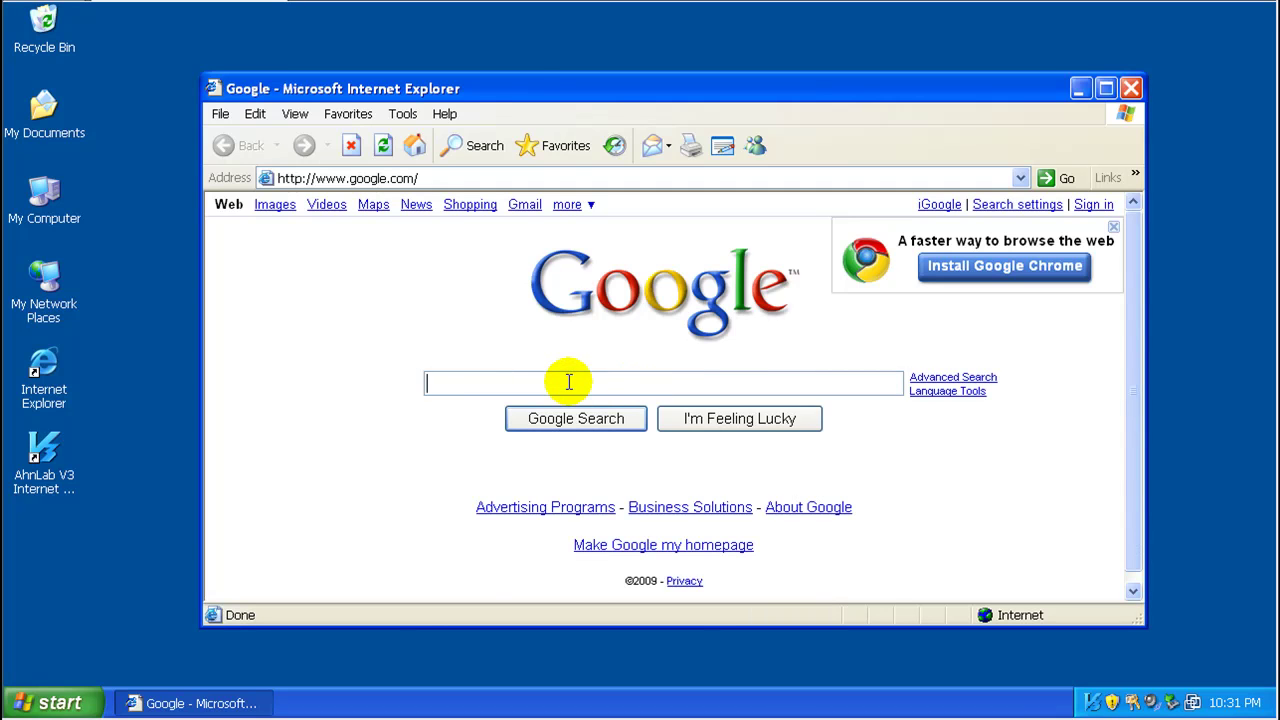
type("malware")
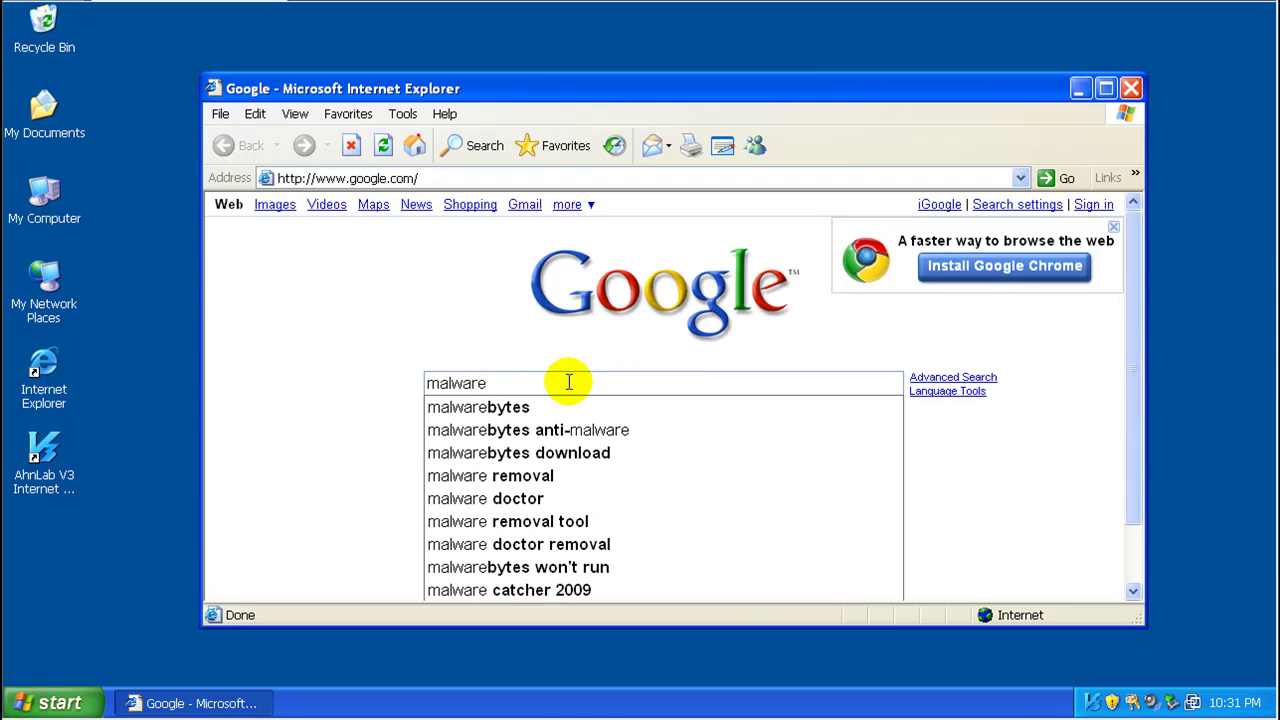
left_click(551, 406)
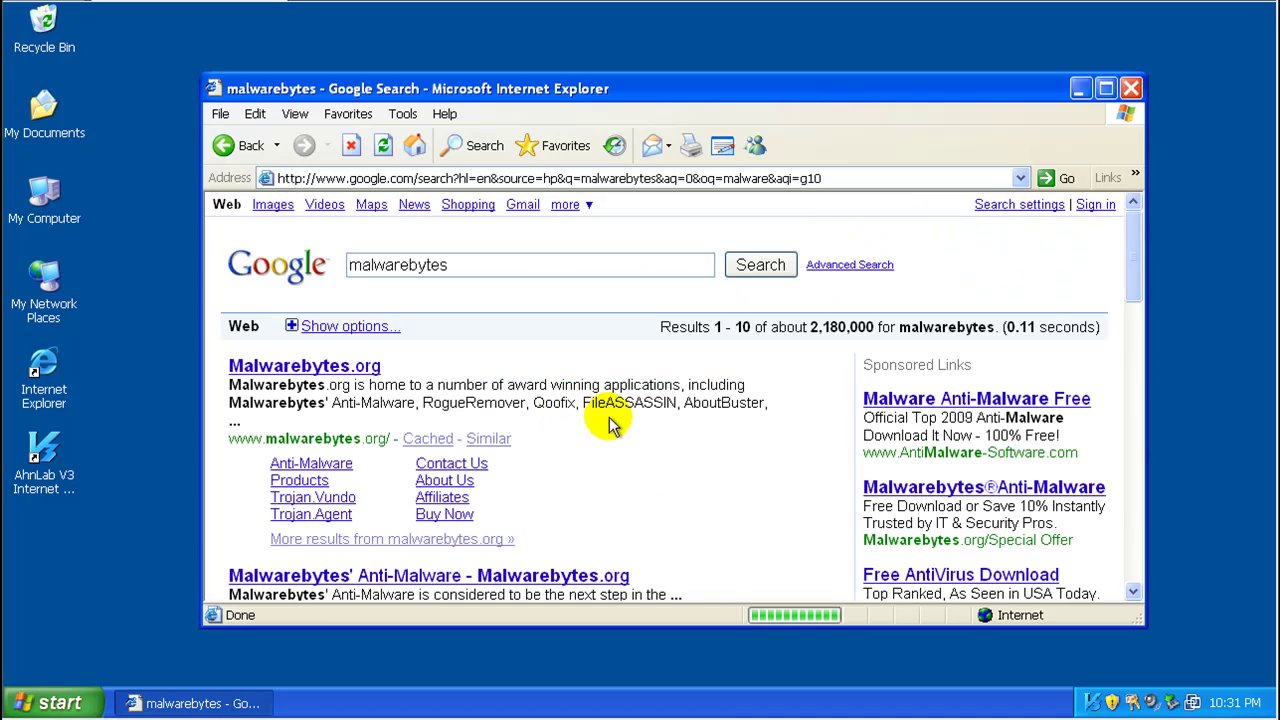
left_click(348, 365)
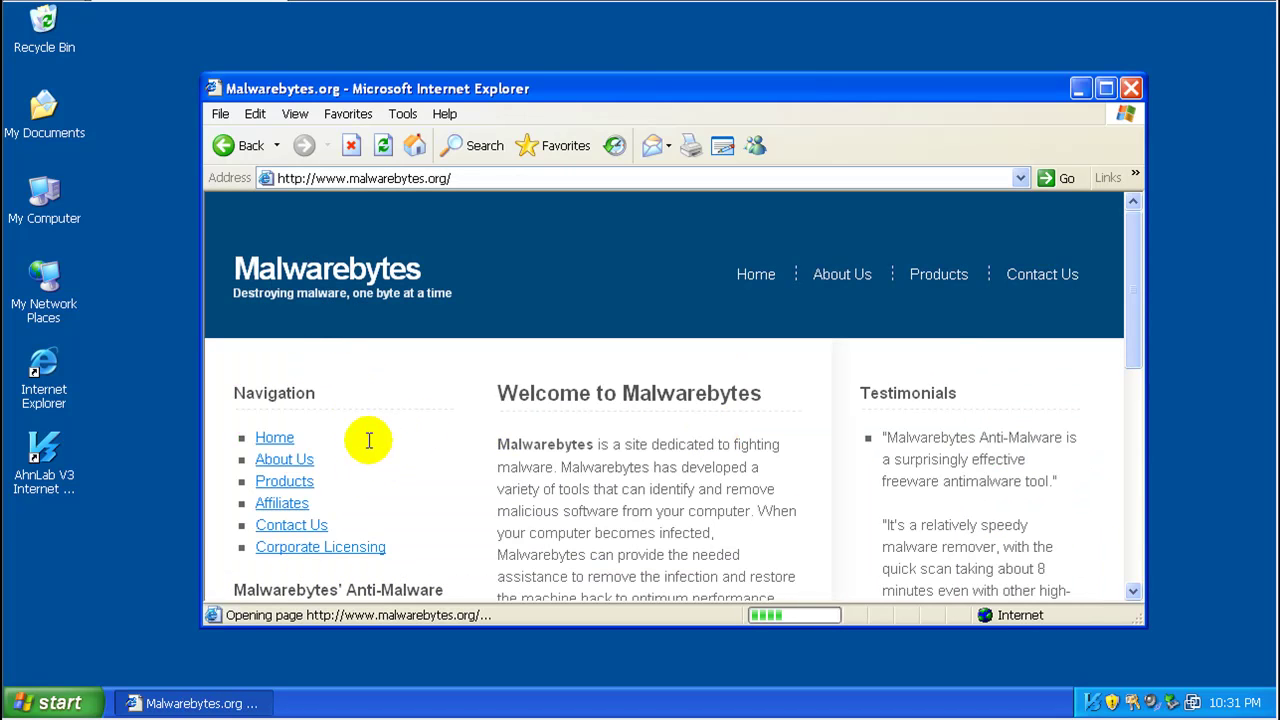
left_click(494, 457)
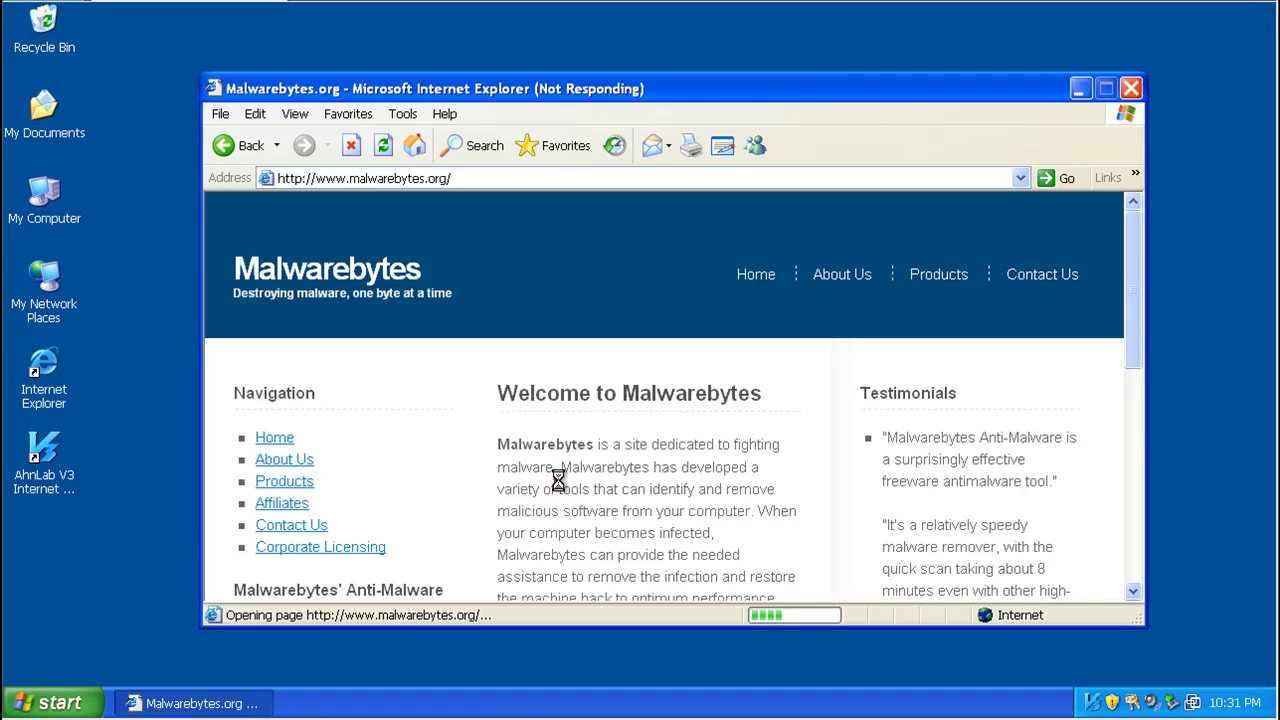
right_click(522, 694)
left_click(543, 636)
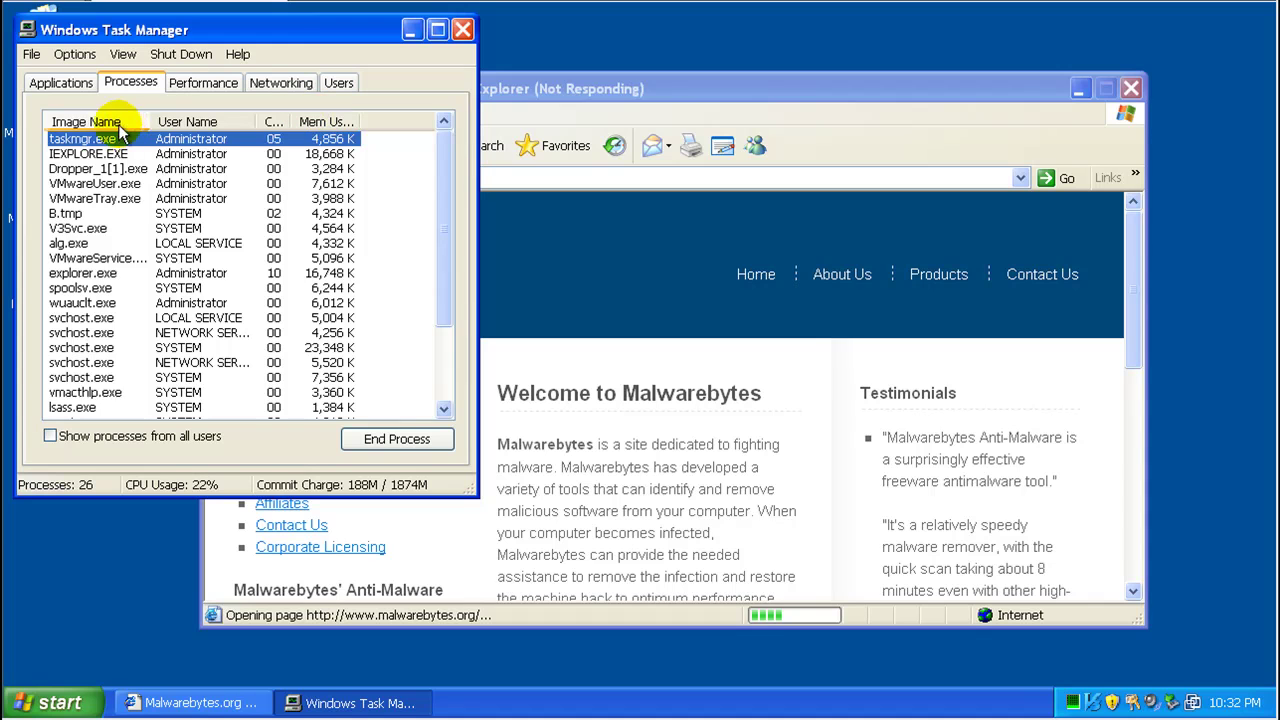
left_click(112, 124)
left_click(117, 123)
left_click(117, 123)
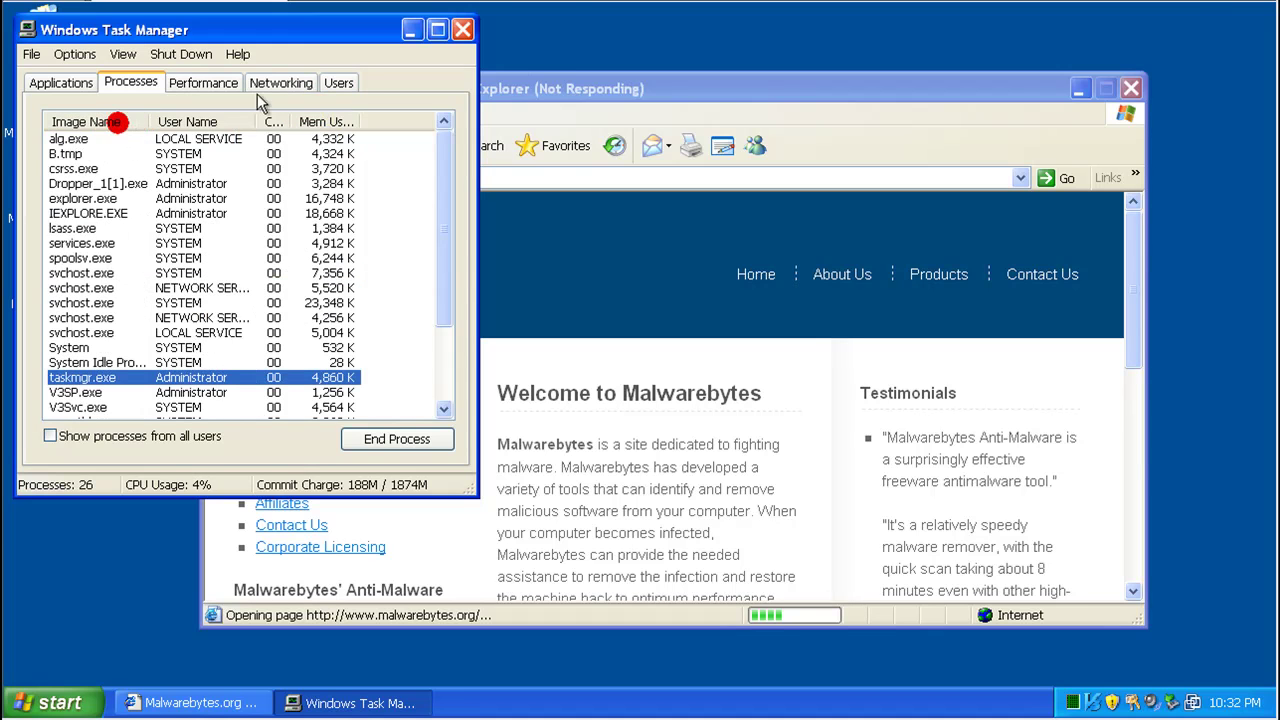
left_click(462, 29)
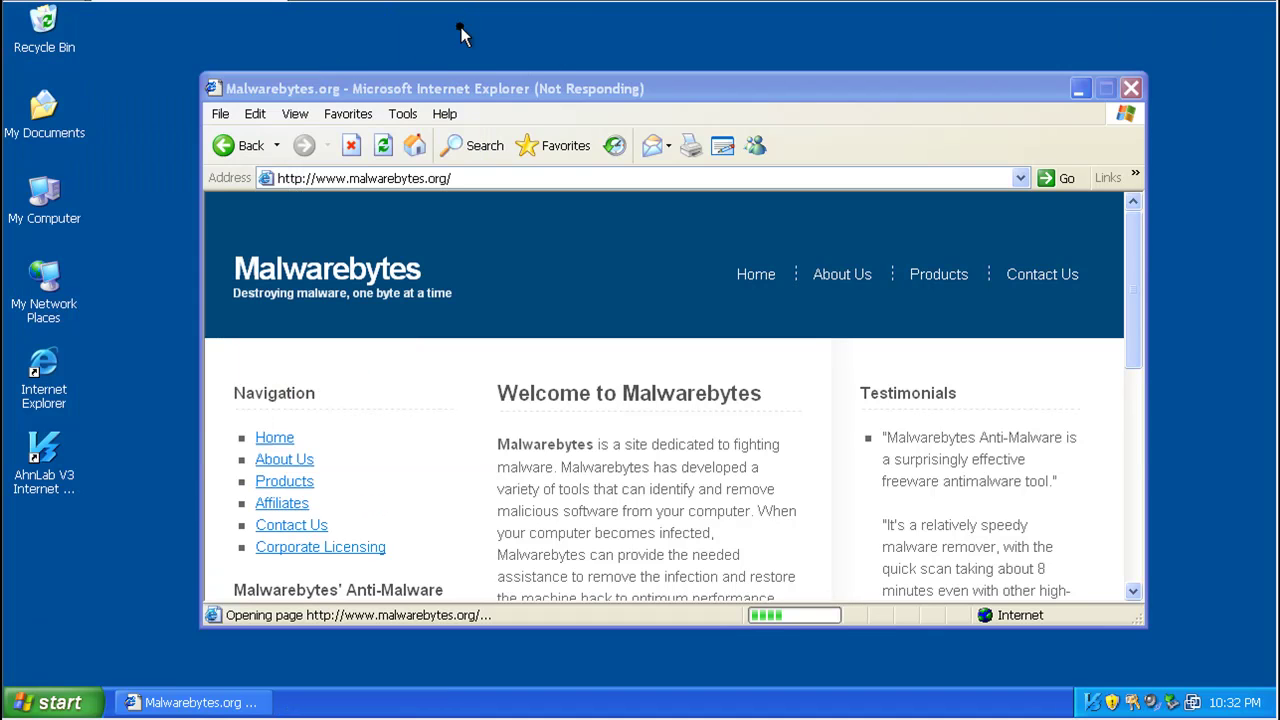
left_click(449, 82)
left_click(1130, 89)
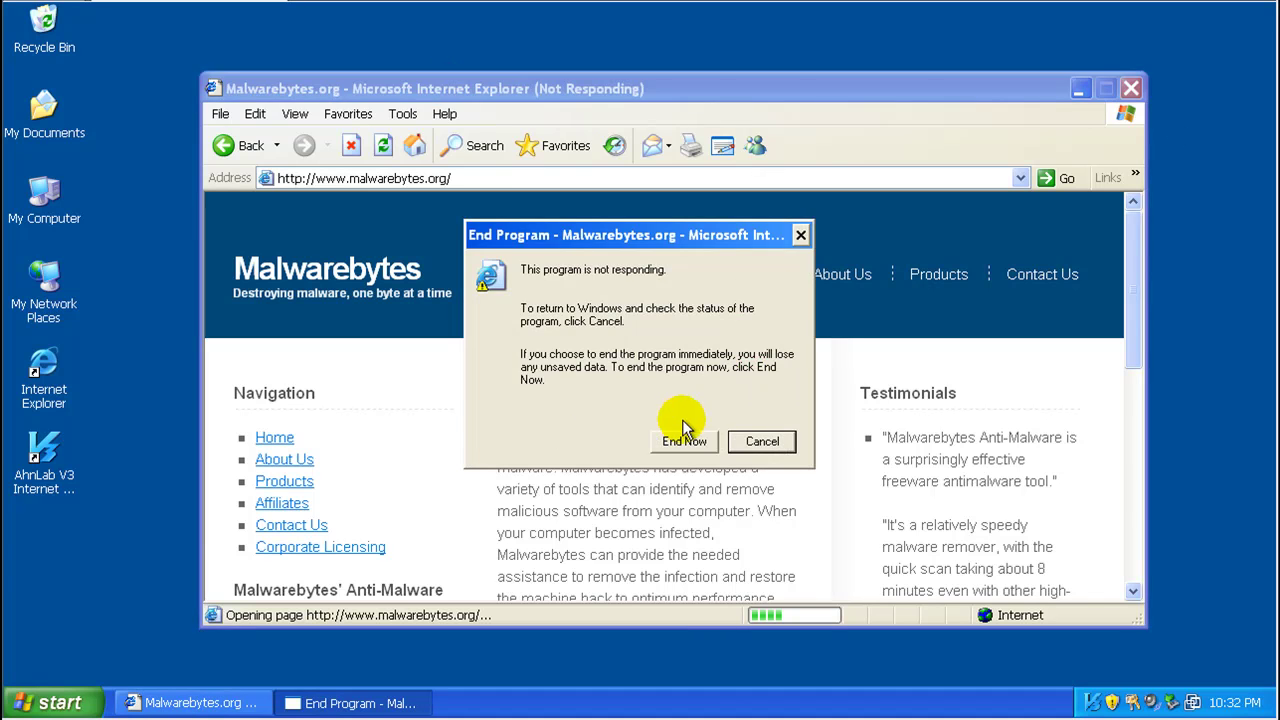
left_click(684, 436)
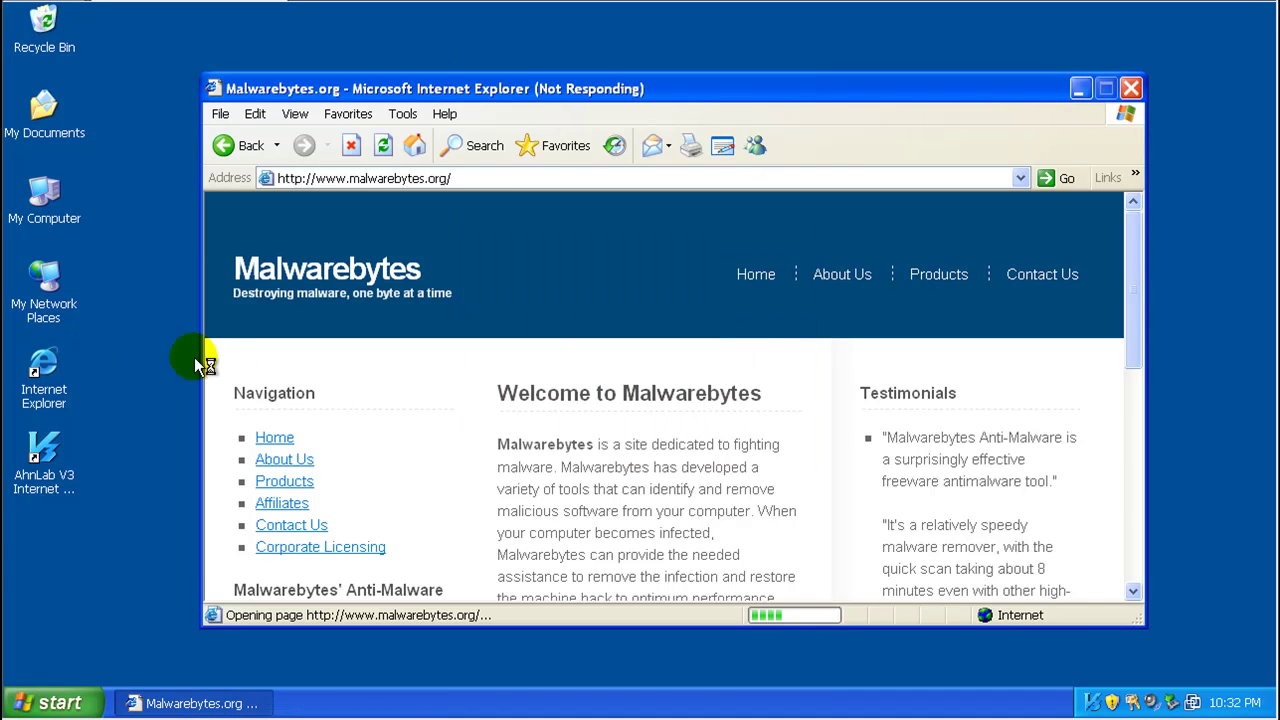
left_click(1133, 89)
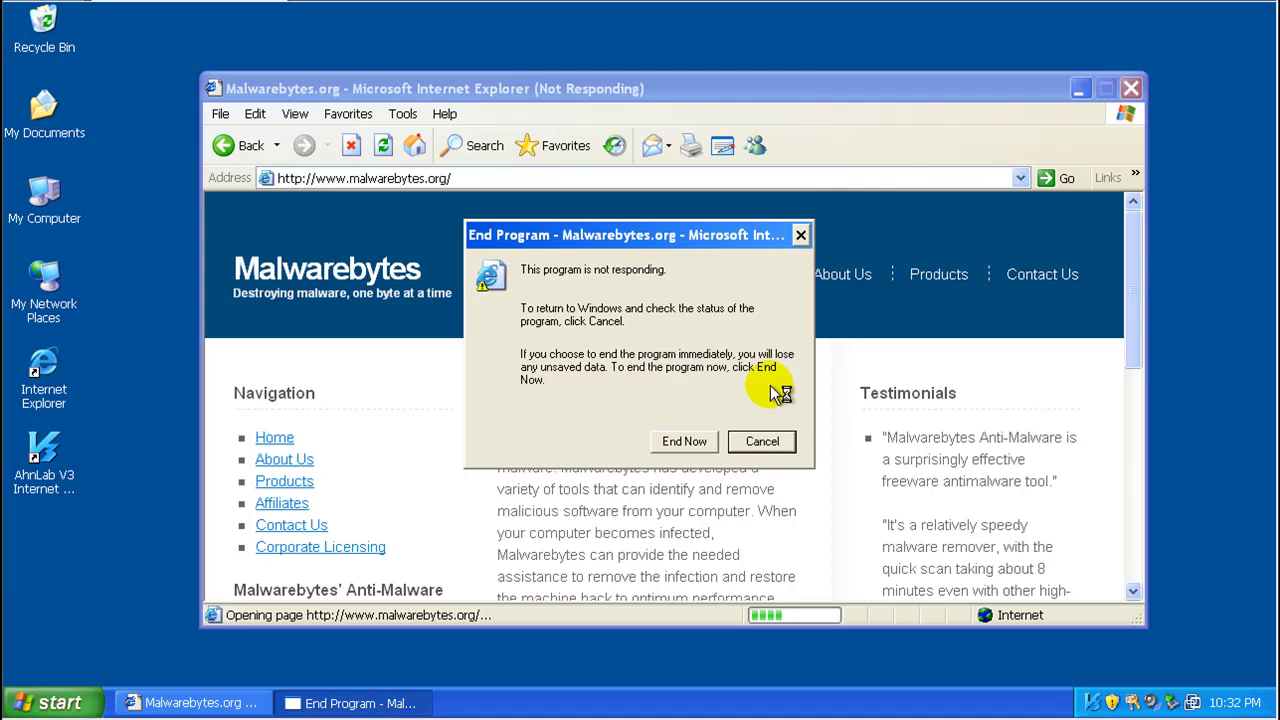
left_click(685, 441)
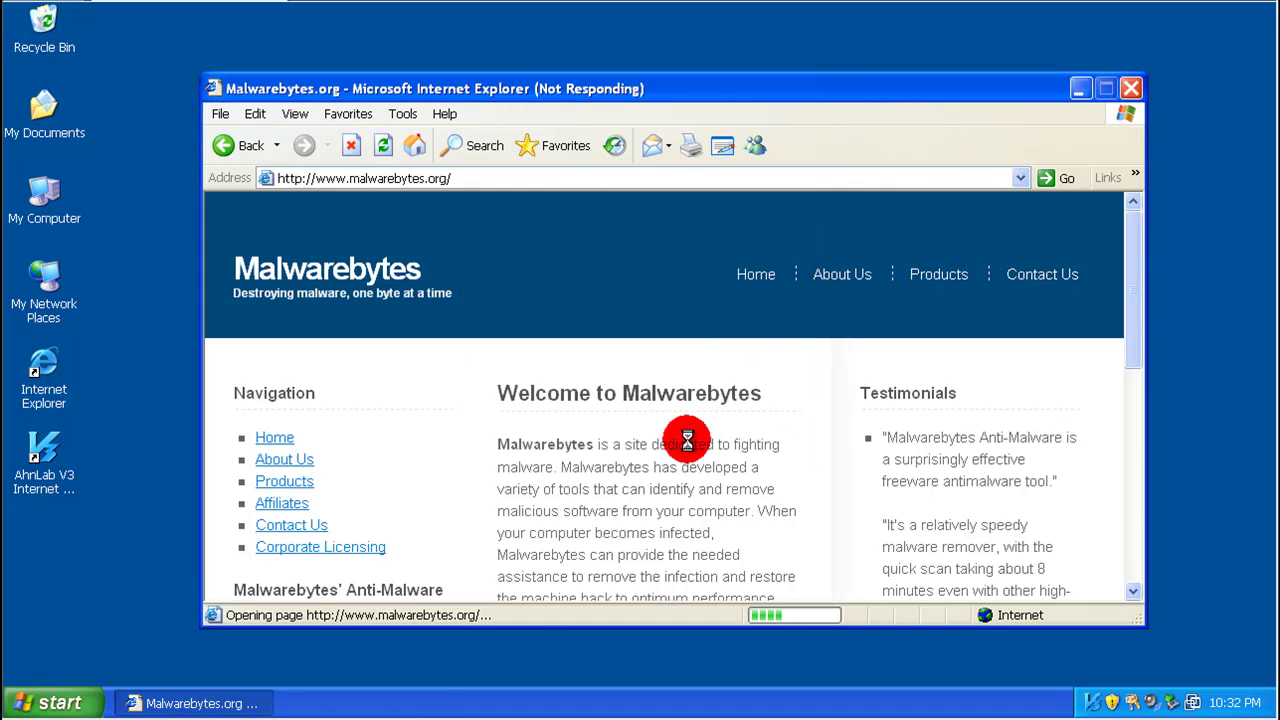
left_click(44, 372)
left_click(791, 450)
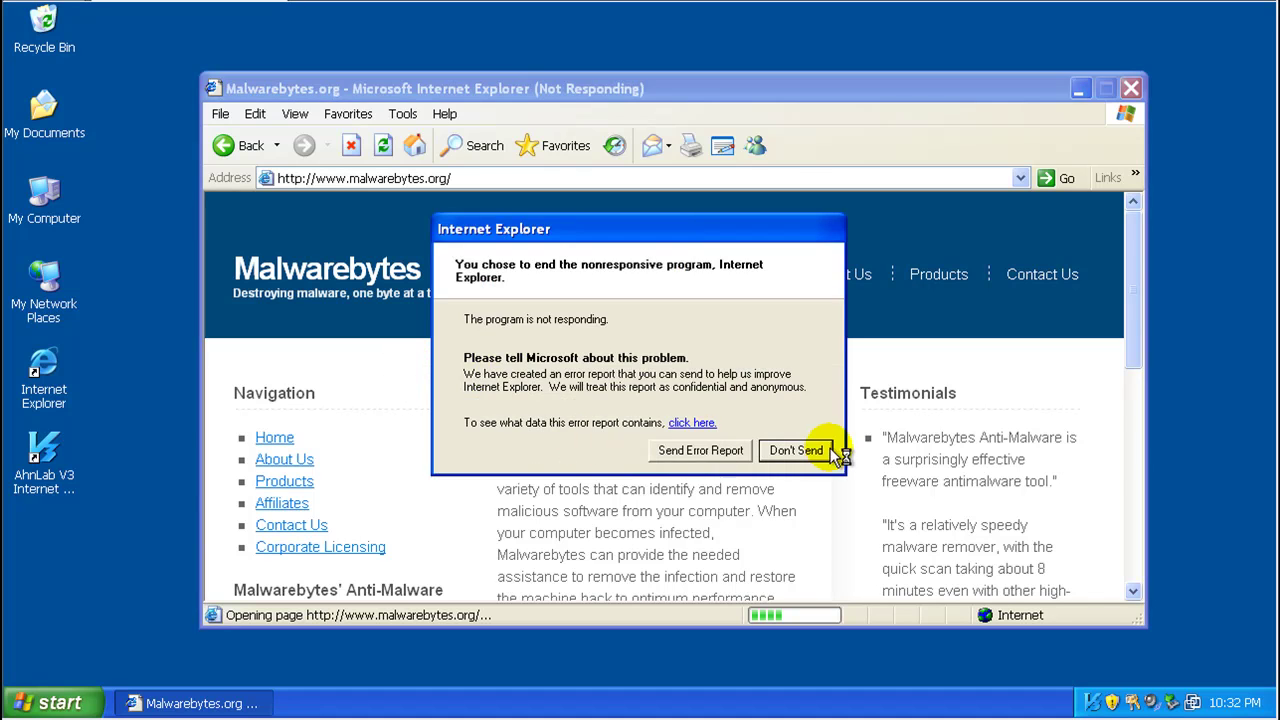
left_click(813, 451)
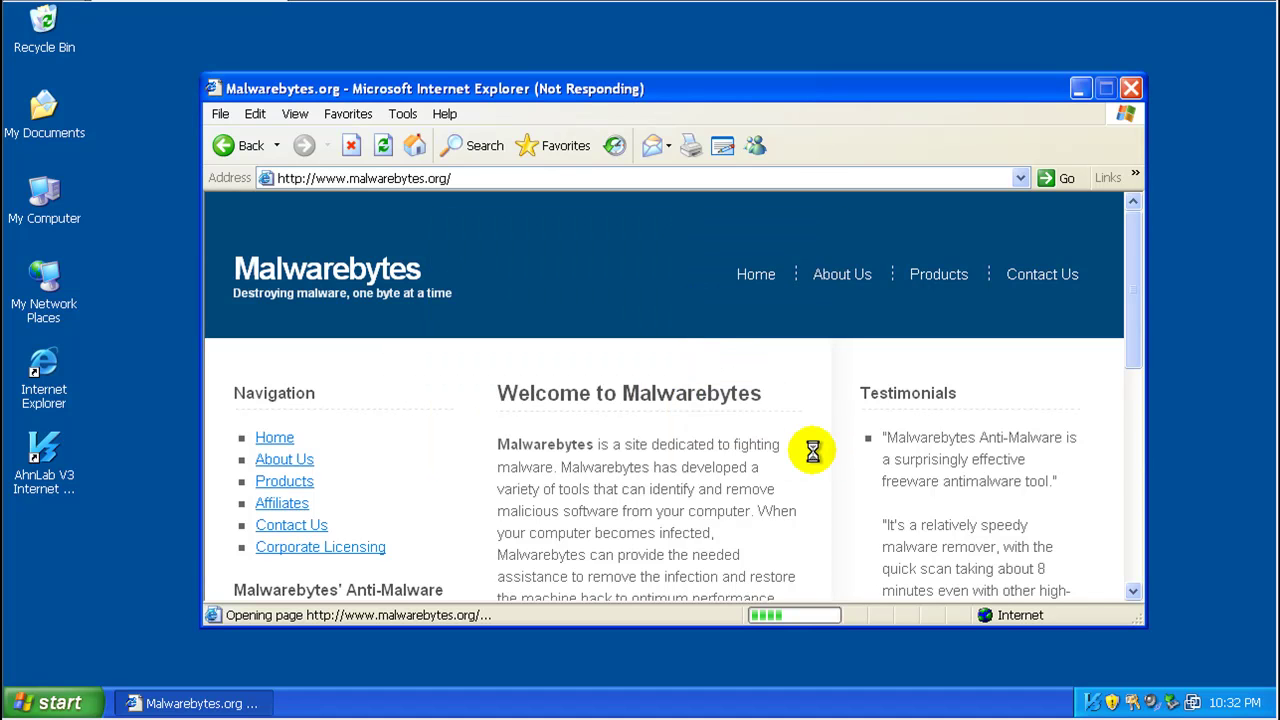
right_click(609, 703)
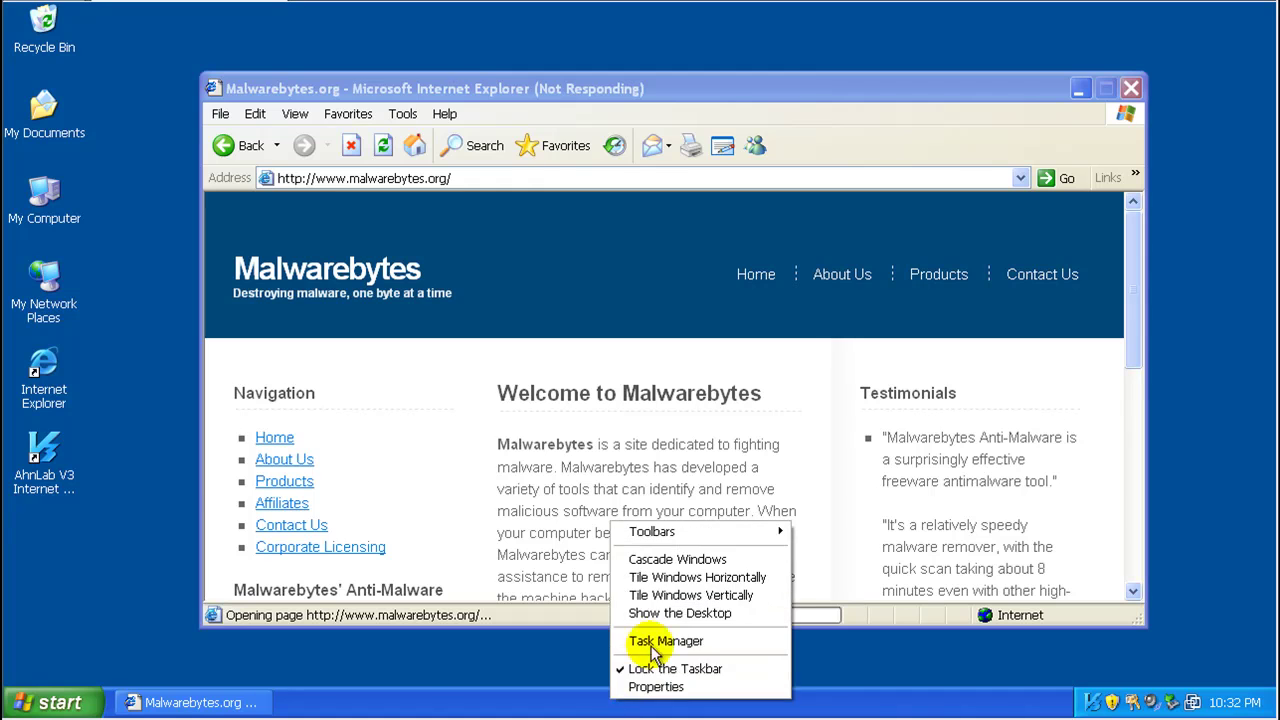
left_click(655, 645)
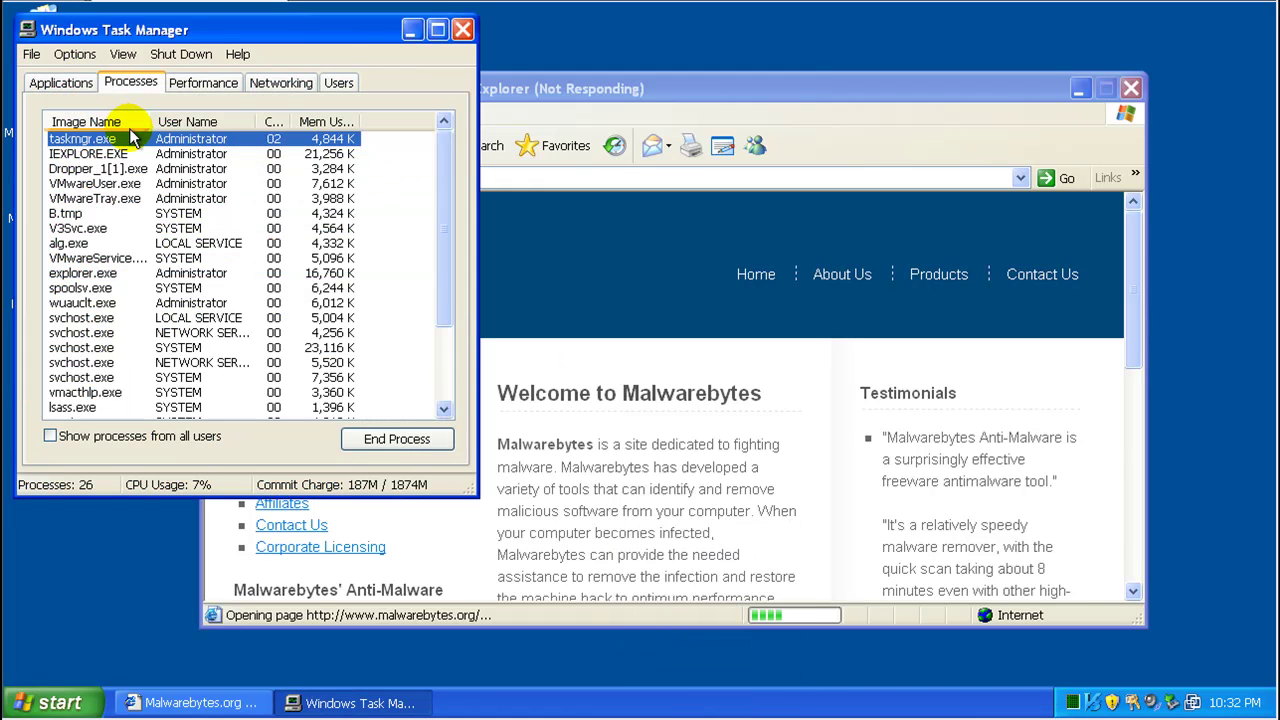
left_click(120, 122)
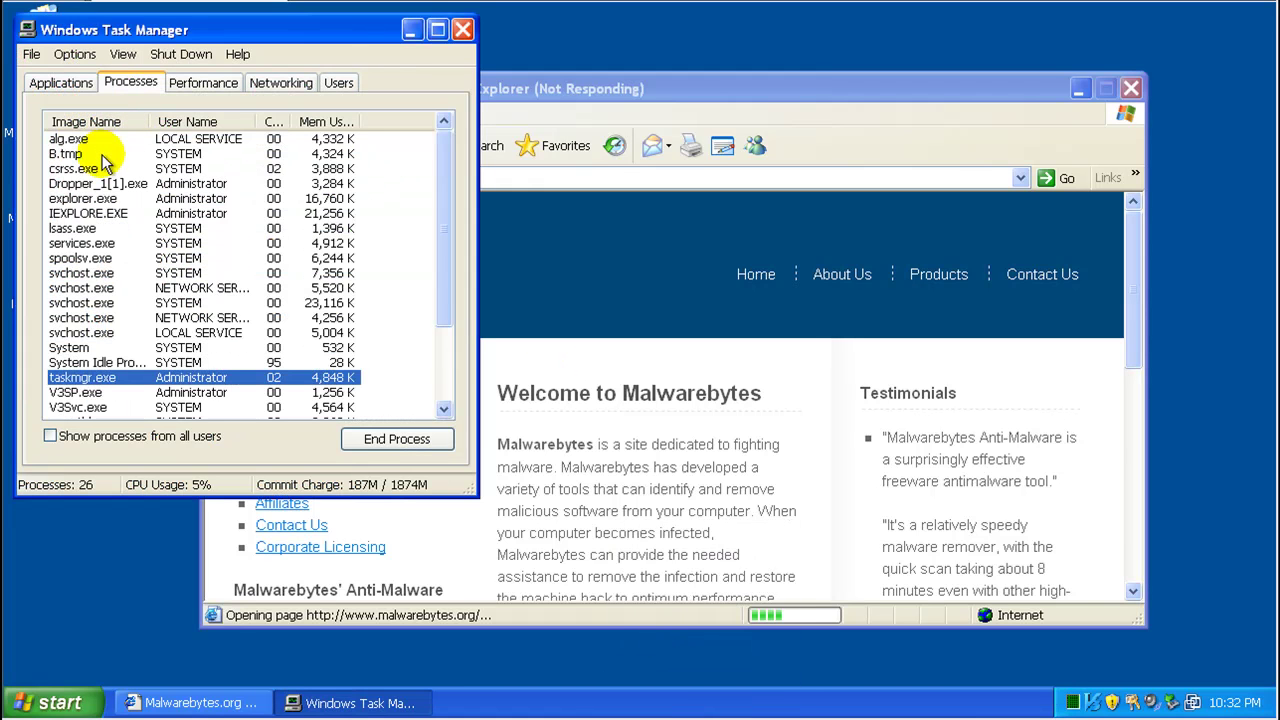
left_click(98, 155)
key("Down")
key("Down")
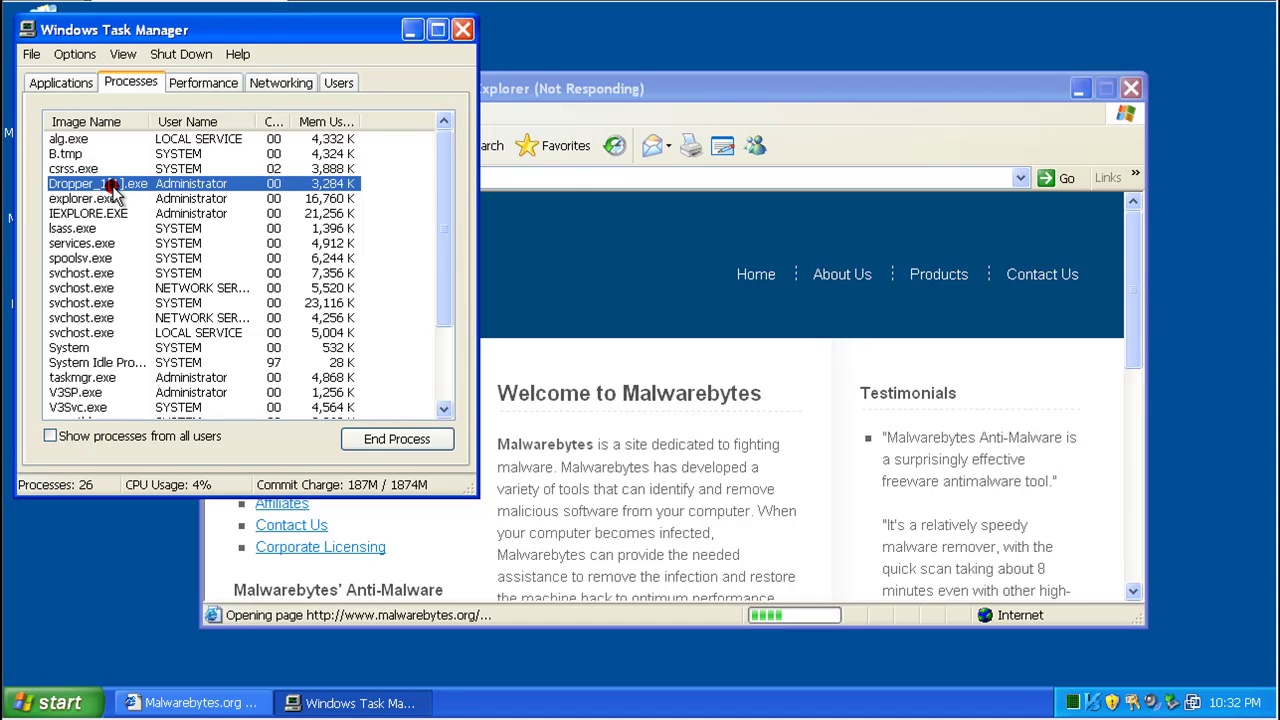
left_click_drag(445, 198, 450, 73)
left_click(462, 29)
left_click_drag(537, 80, 533, 50)
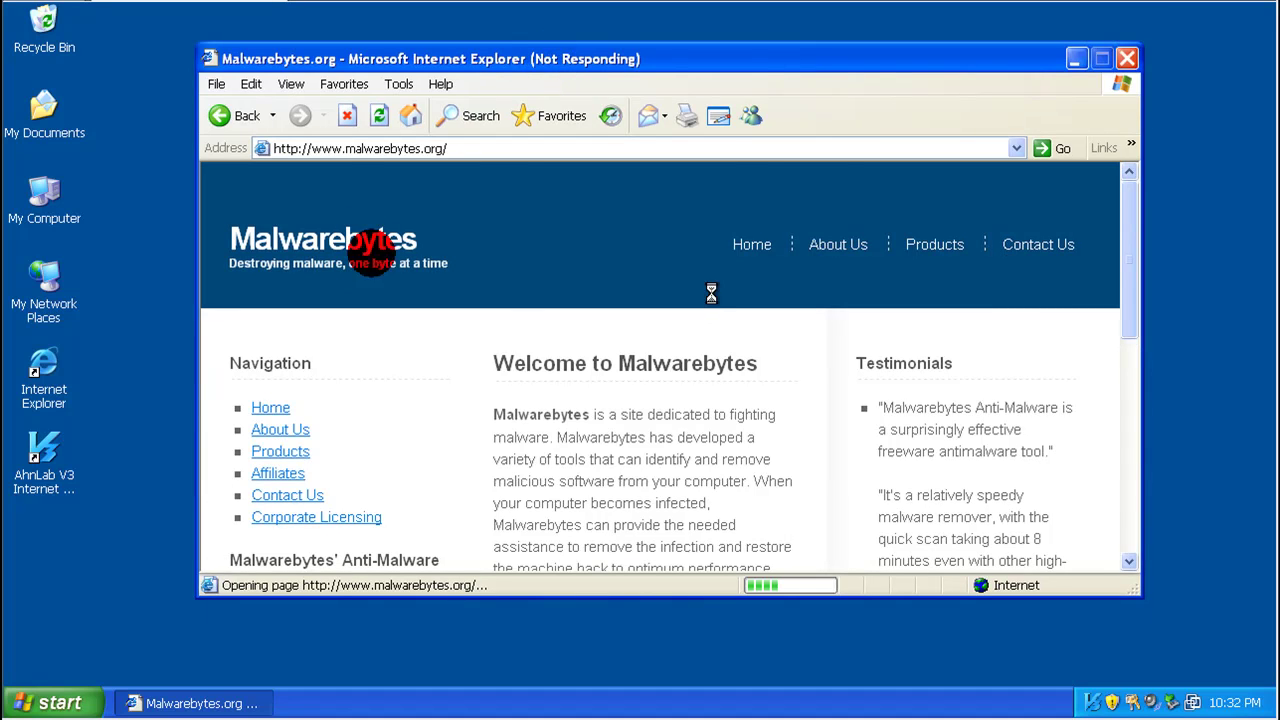
left_click(1127, 60)
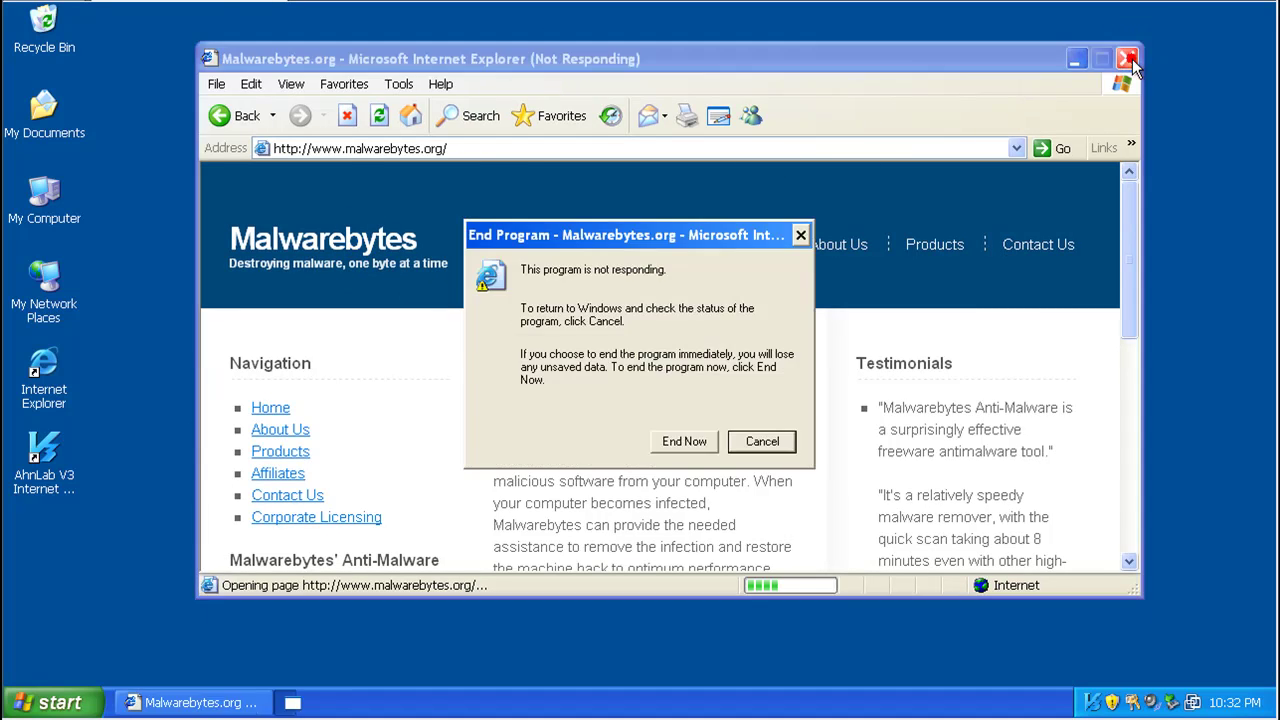
left_click(1127, 60)
double_click(44, 372)
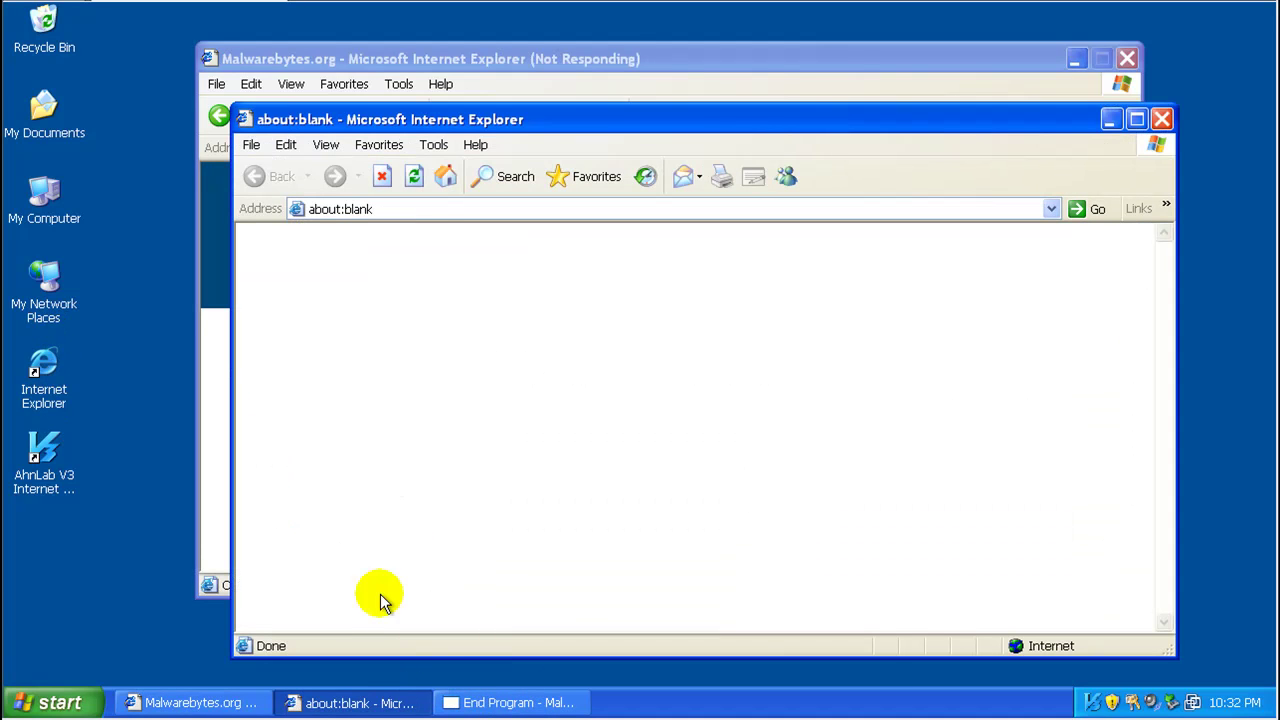
- Enter 'fileh' in the address bar to go to the filehippo.com site
left_click(421, 210)
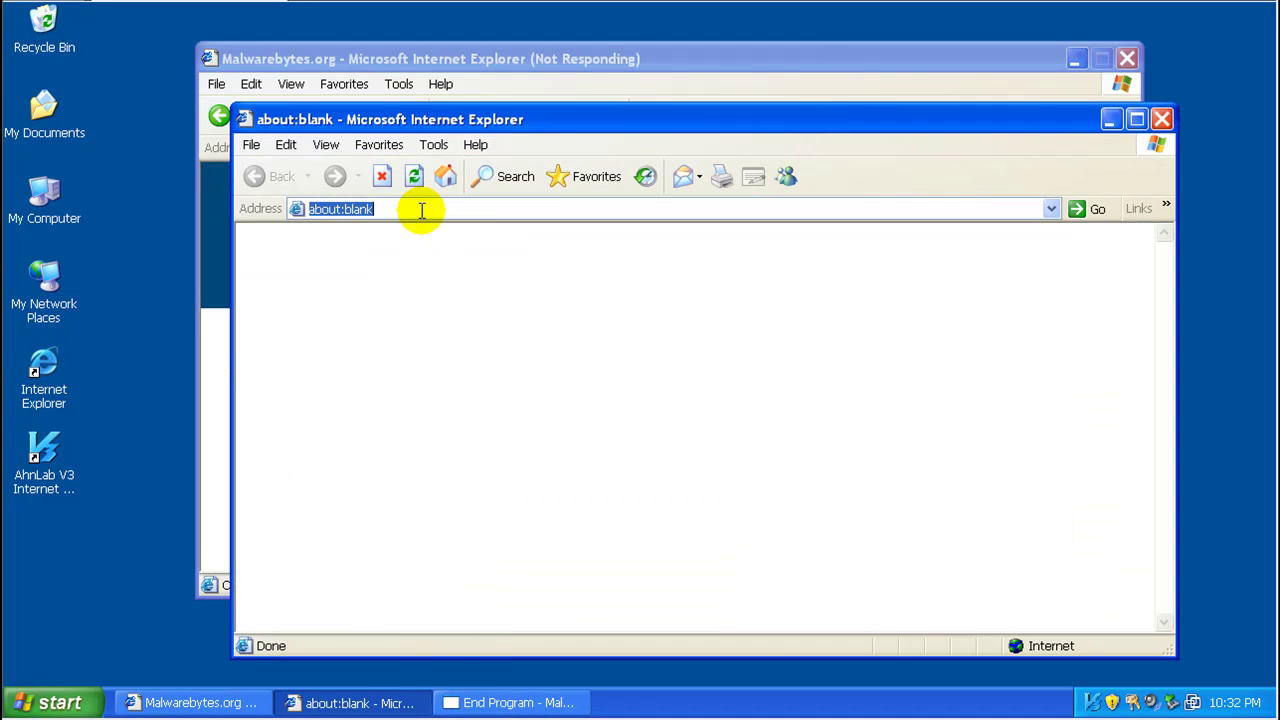
type("fil")
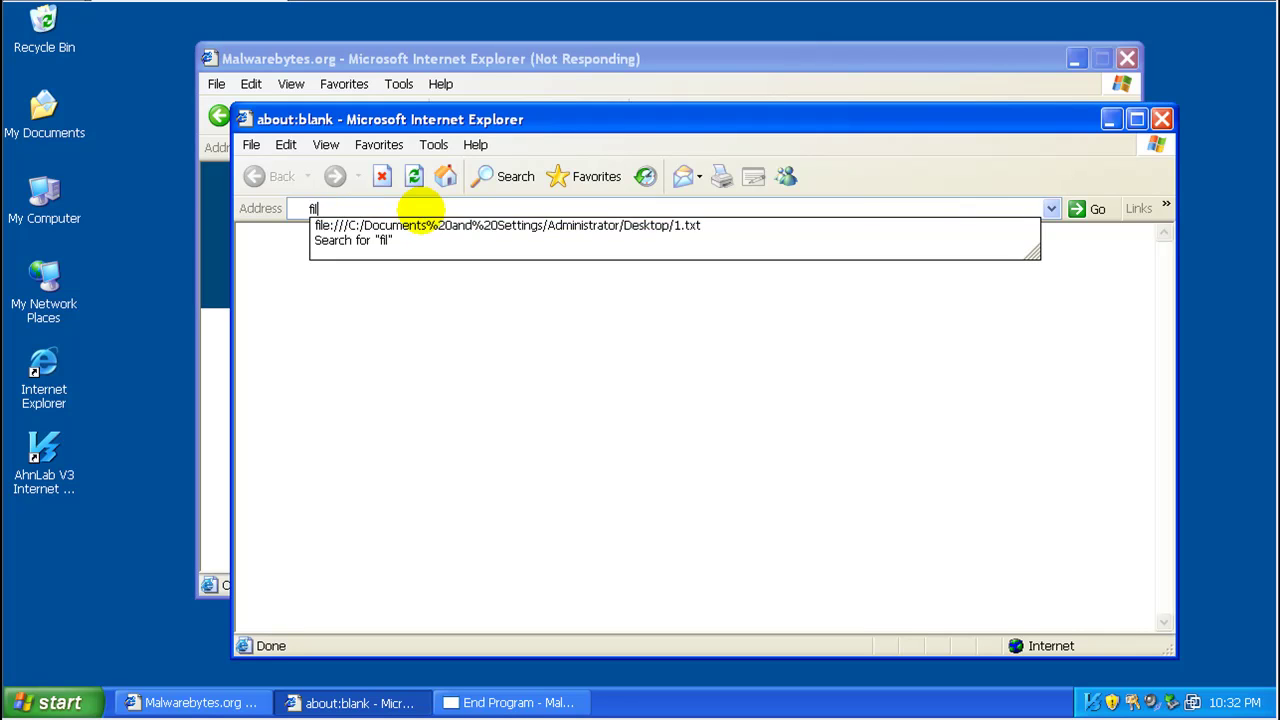
type("ehippo.com")
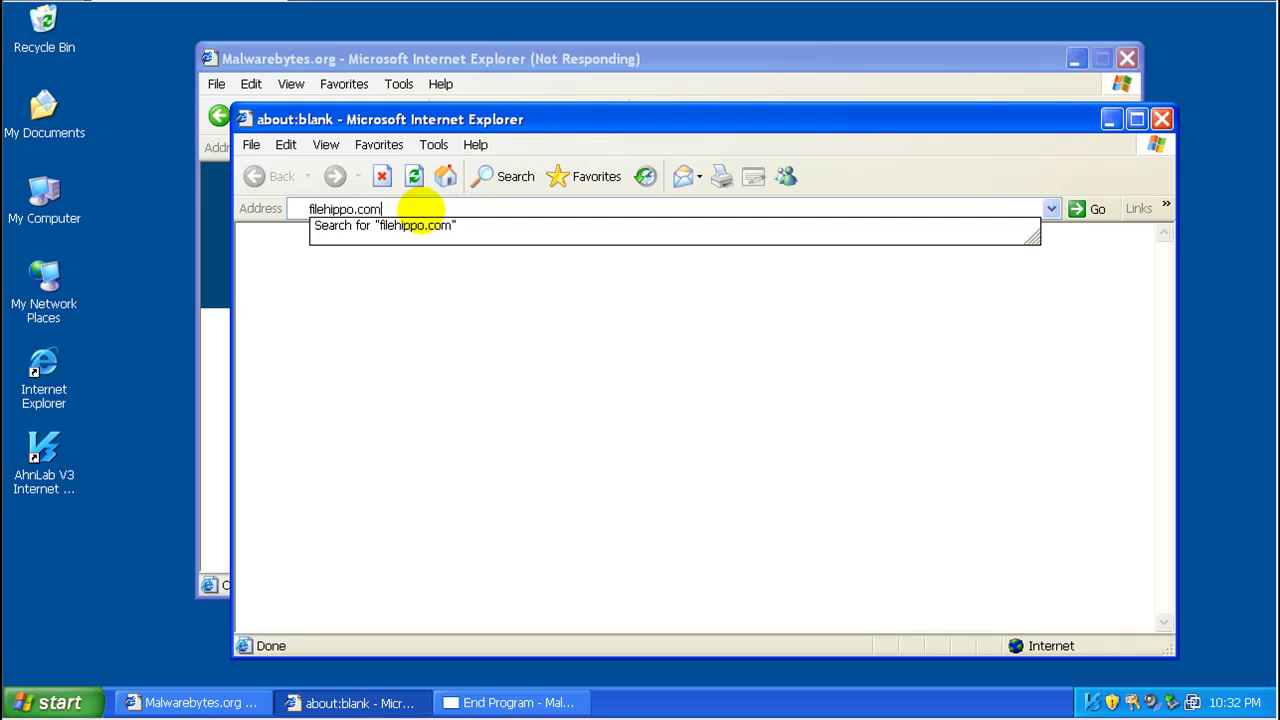
key("Return")
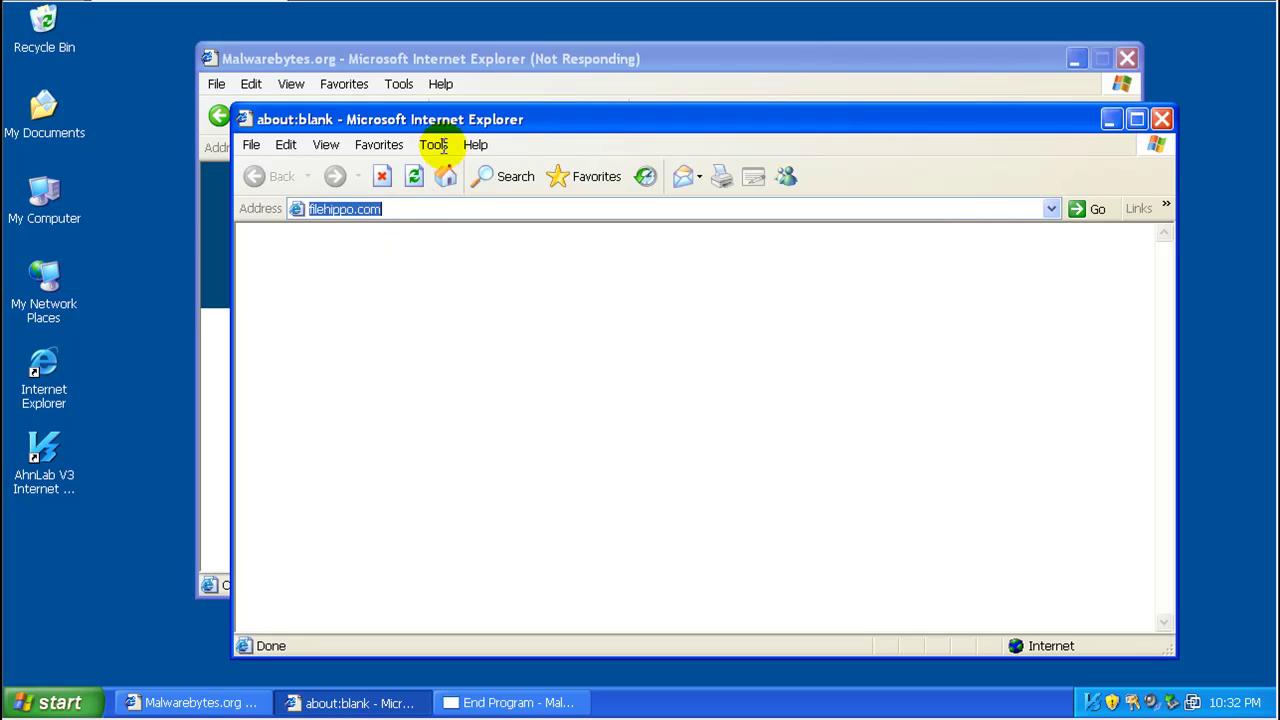
- Force-end the frozen blank and Malwarebytes.org browser windows, declining the error report
left_click(468, 64)
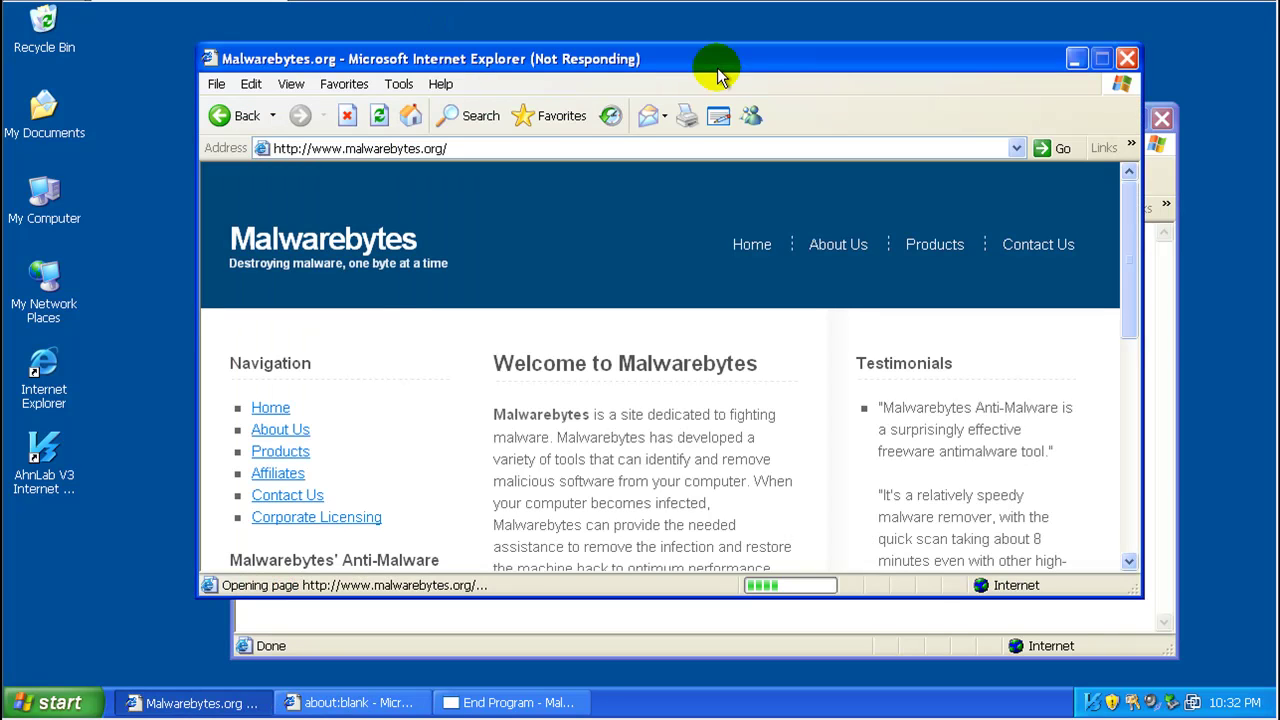
left_click(1162, 119)
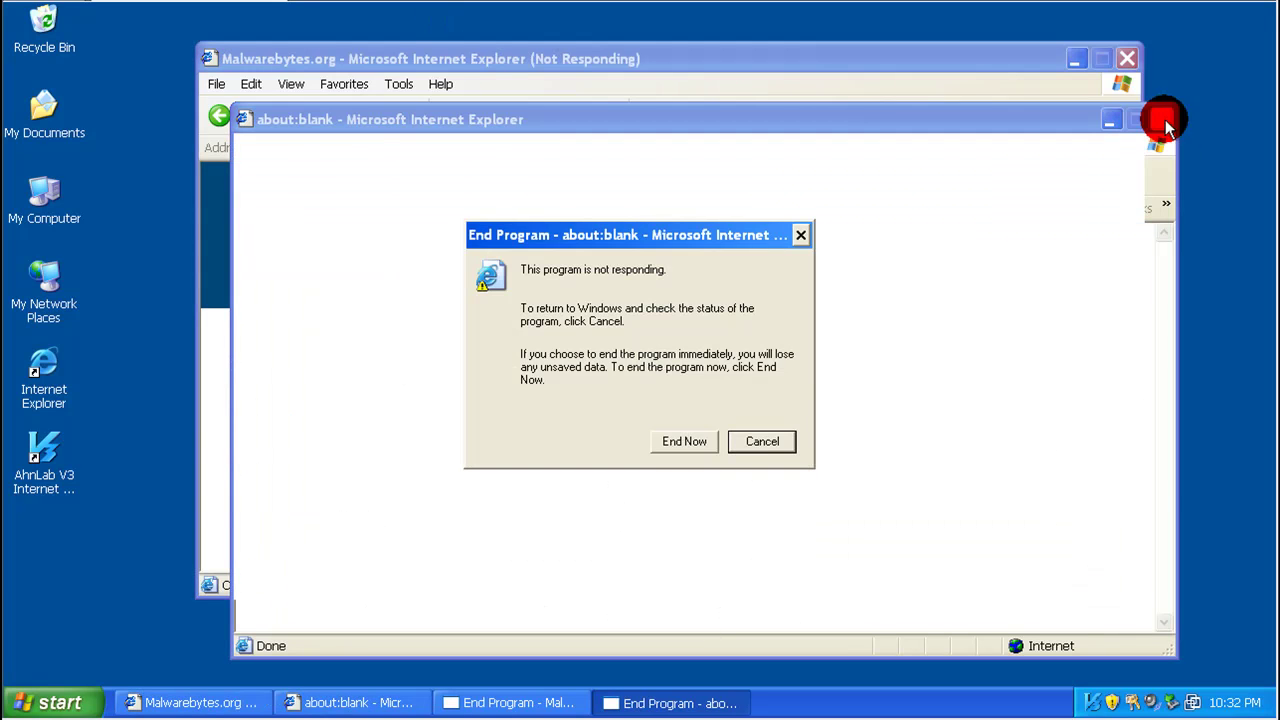
left_click(771, 434)
left_click(1163, 124)
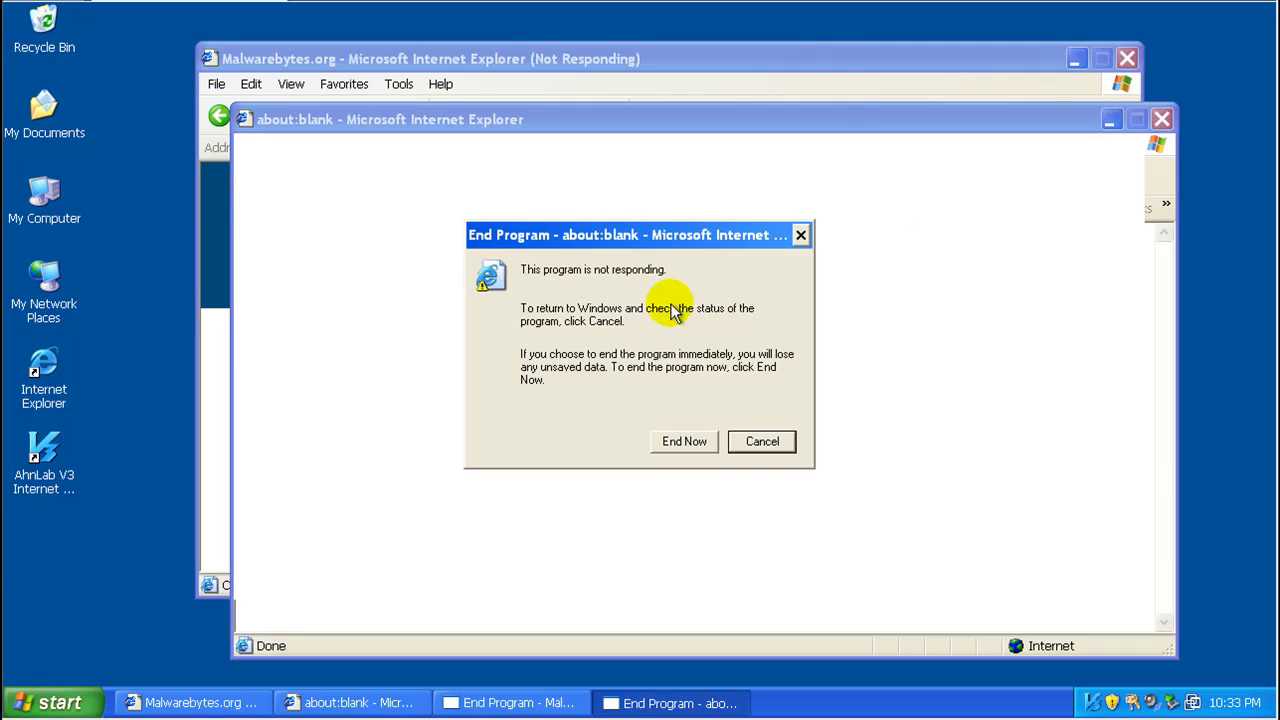
left_click(680, 438)
left_click(1127, 58)
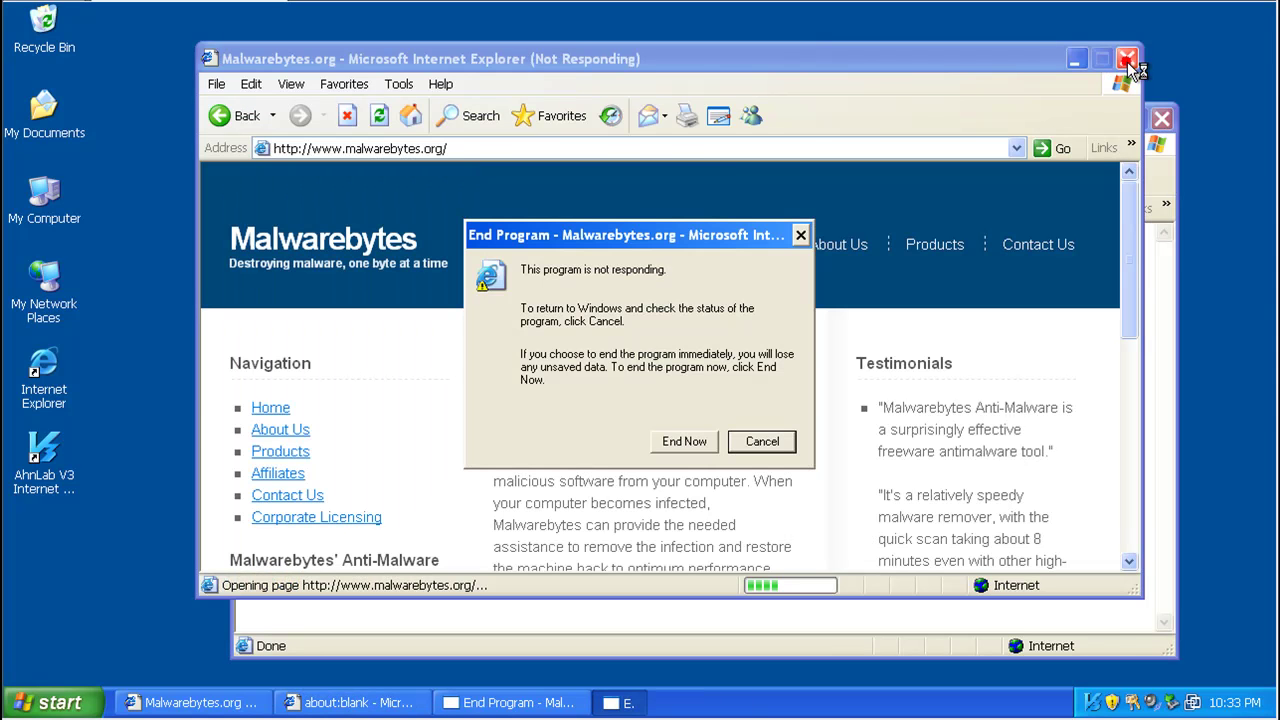
left_click(686, 440)
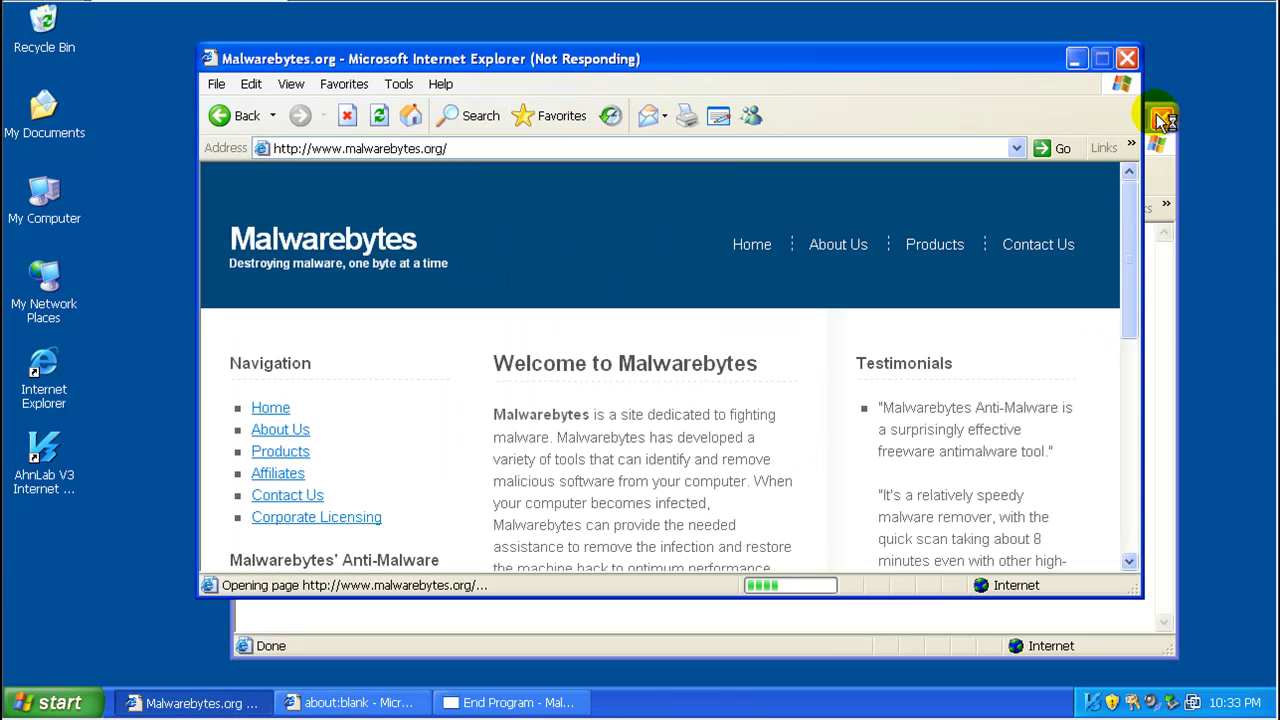
left_click(790, 451)
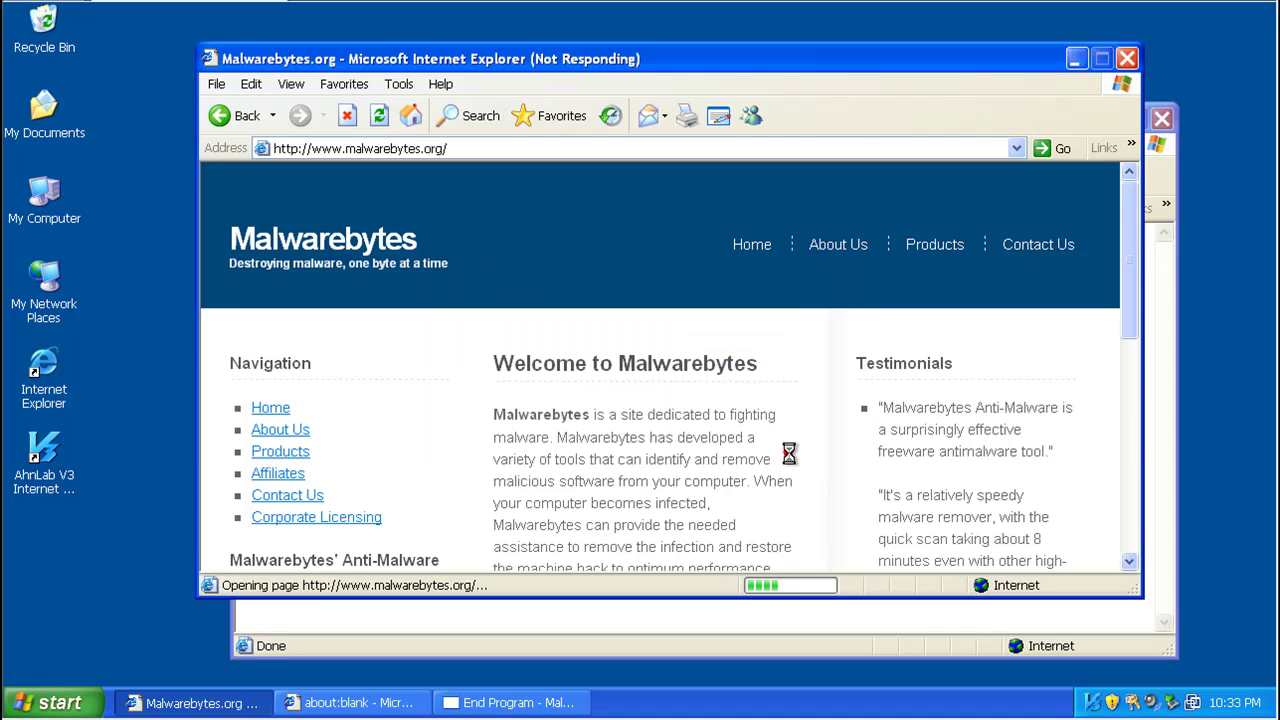
- Restart Windows XP through Turn Off Computer in the Start menu
left_click(62, 703)
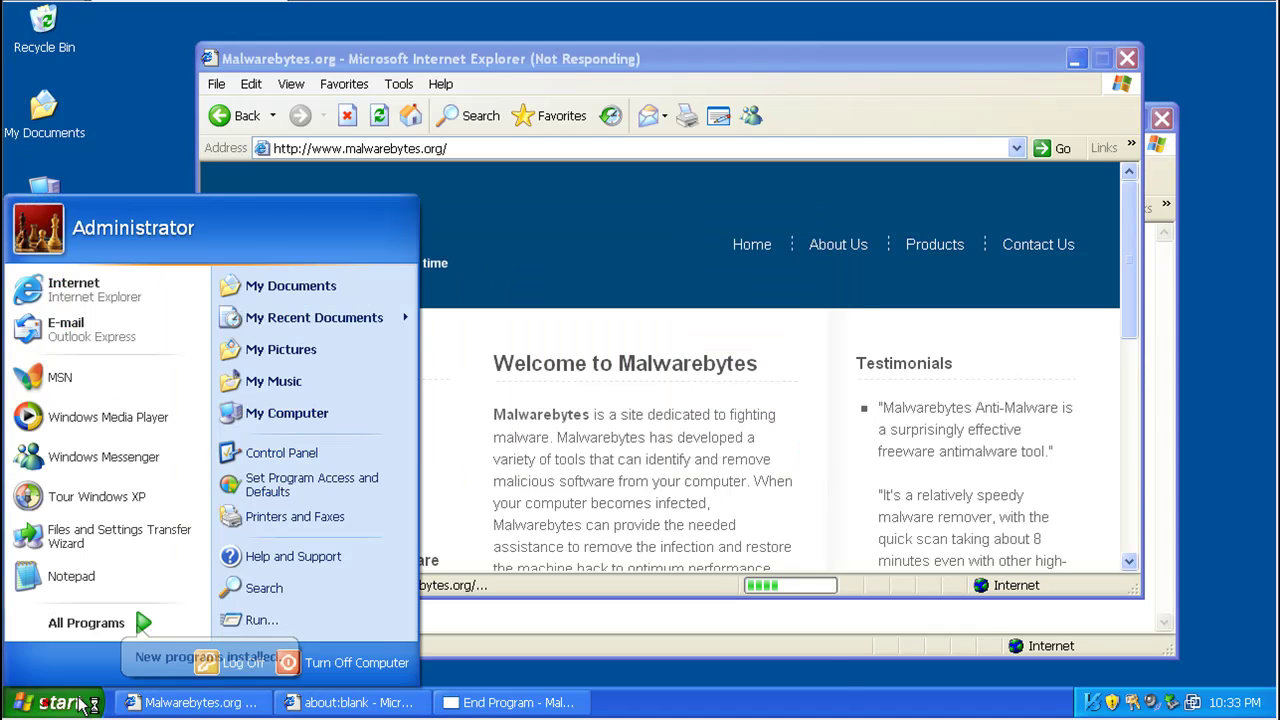
left_click(345, 664)
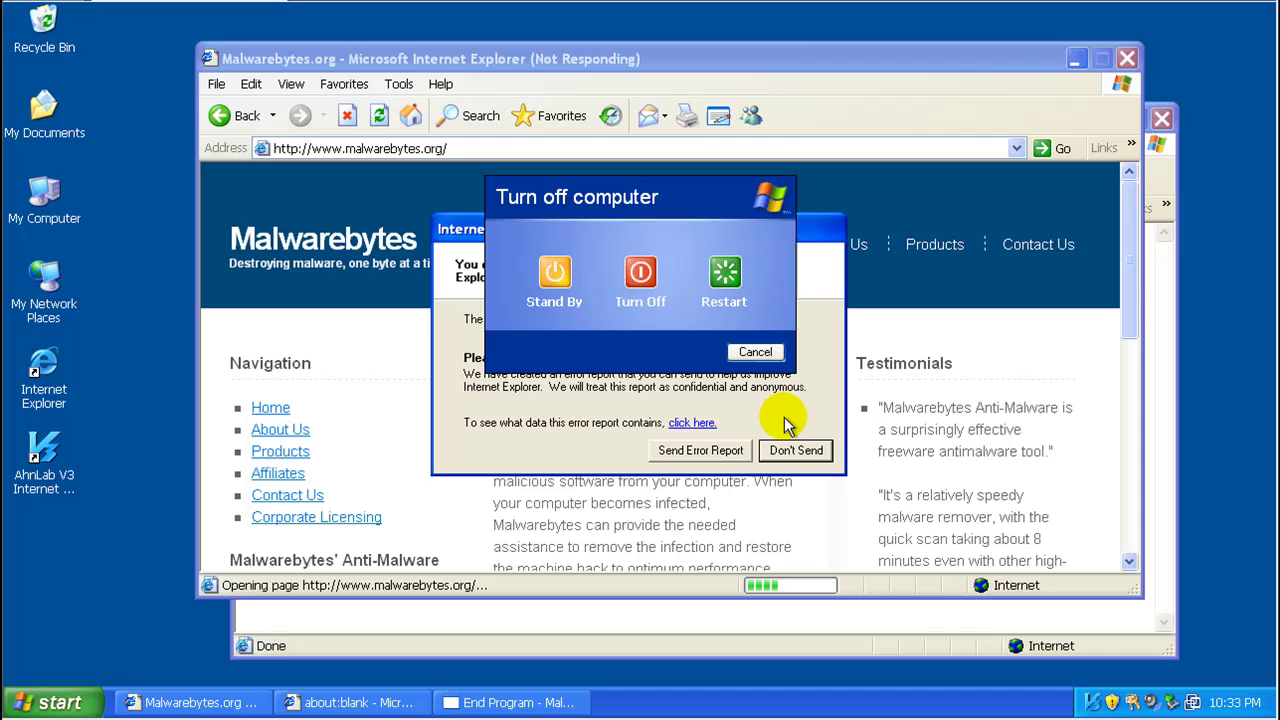
left_click(725, 271)
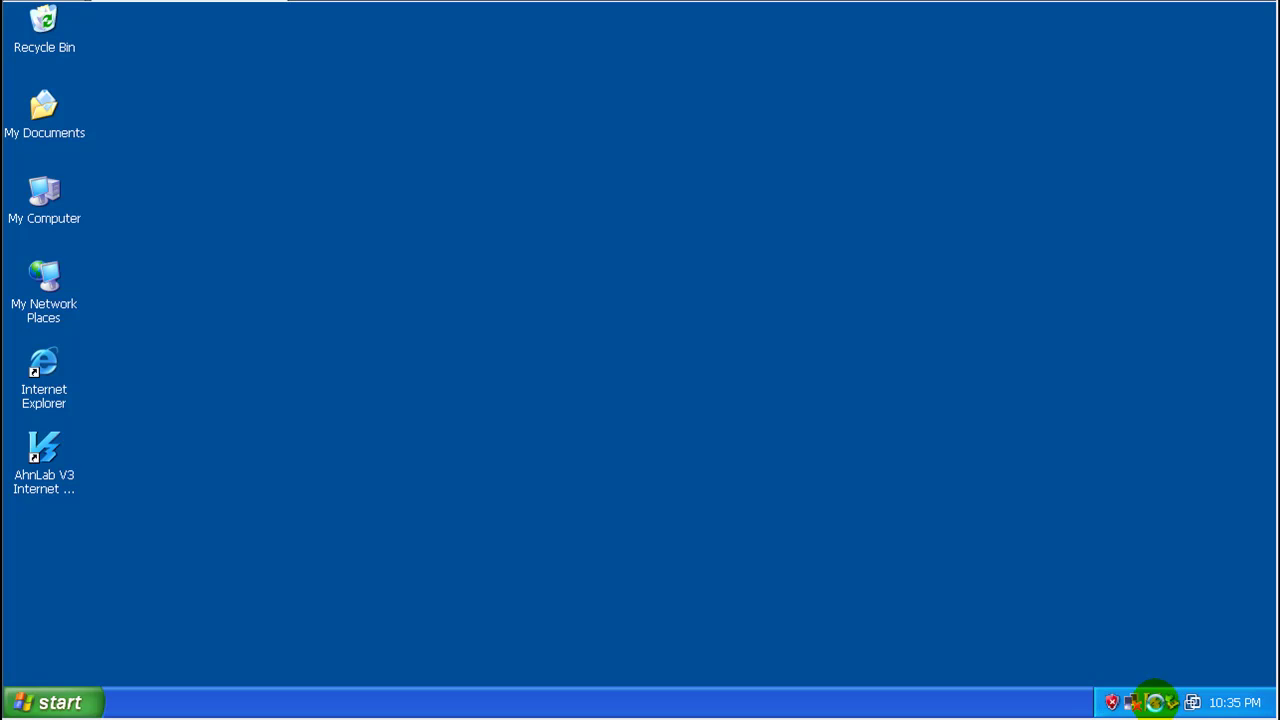
right_click(1153, 702)
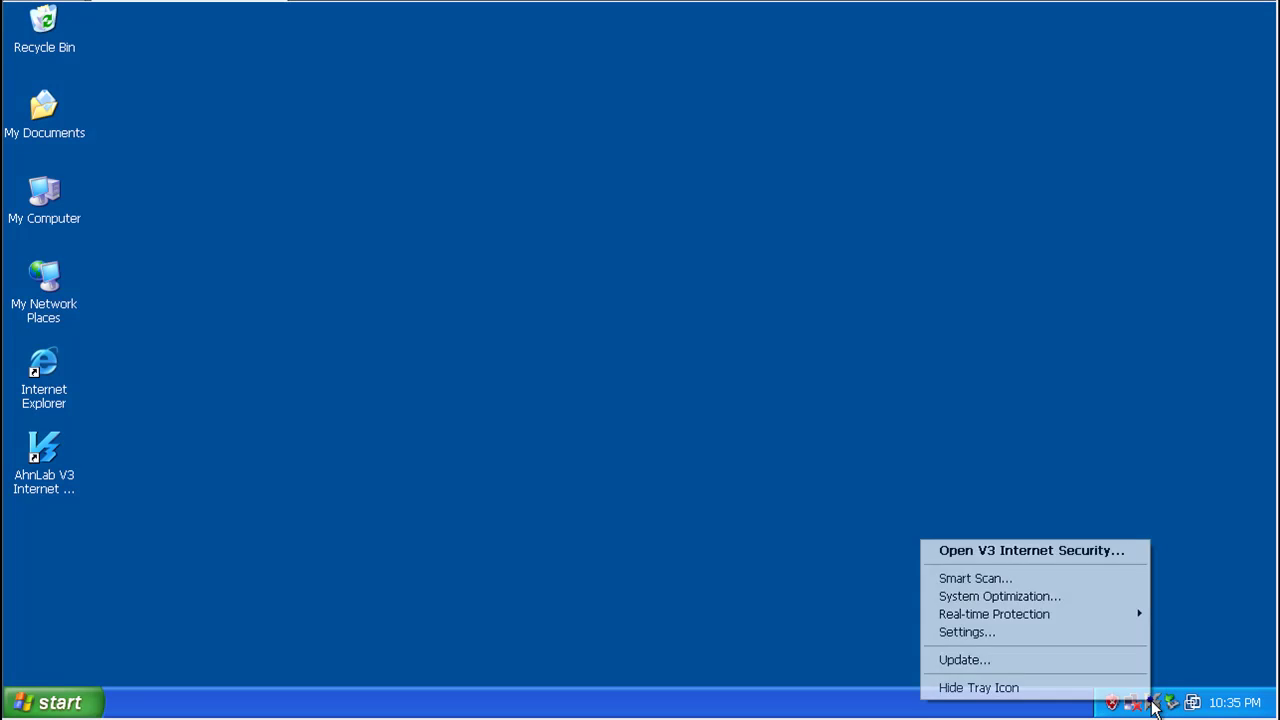
left_click(1059, 549)
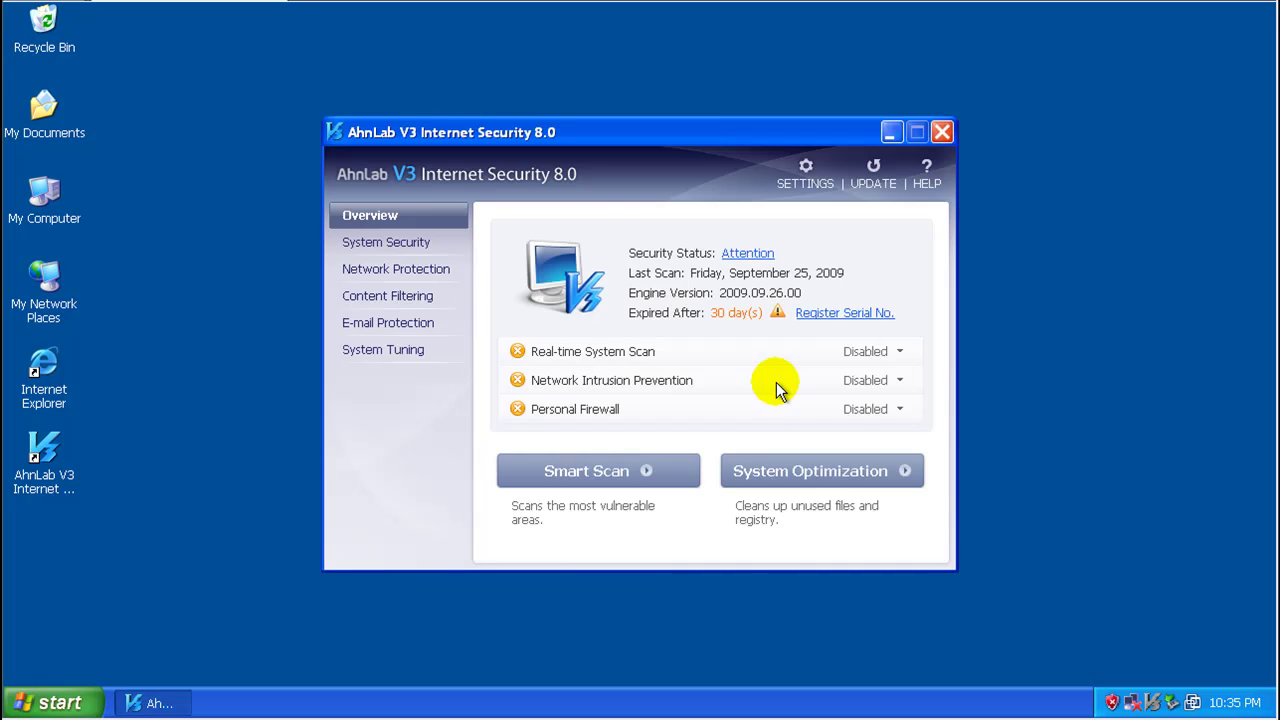
left_click(893, 352)
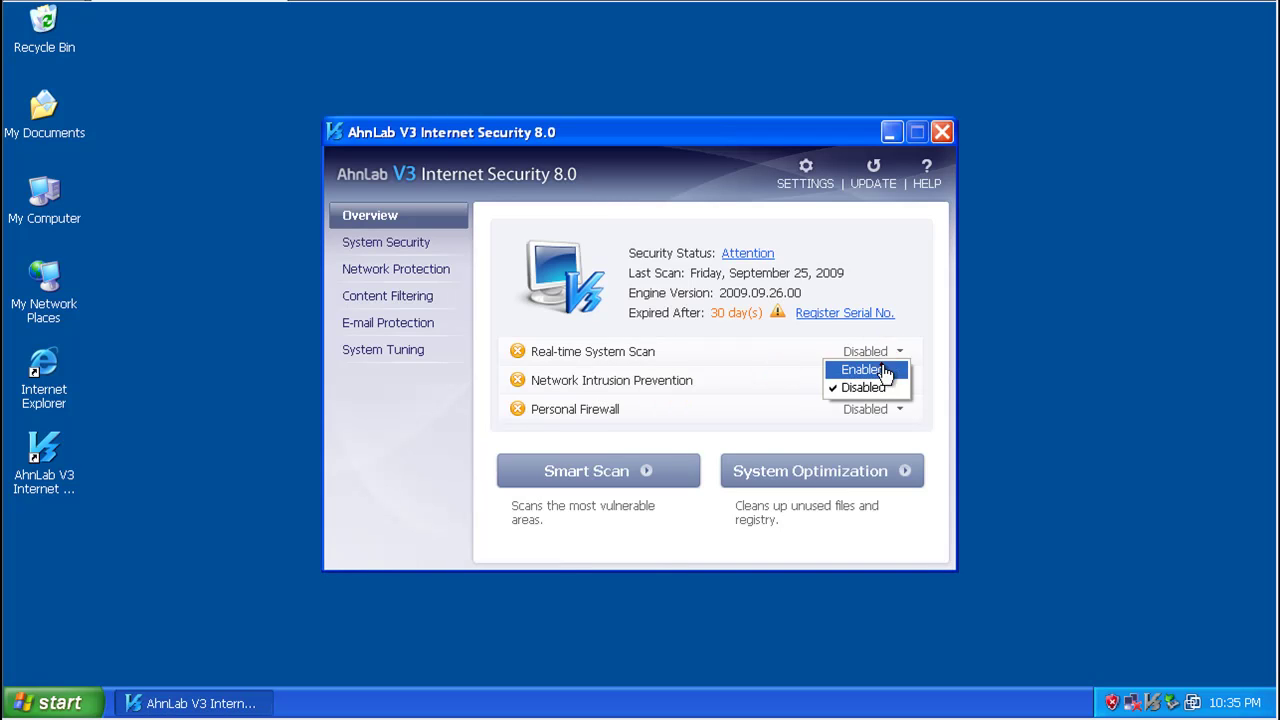
left_click(880, 367)
left_click(885, 381)
left_click(880, 398)
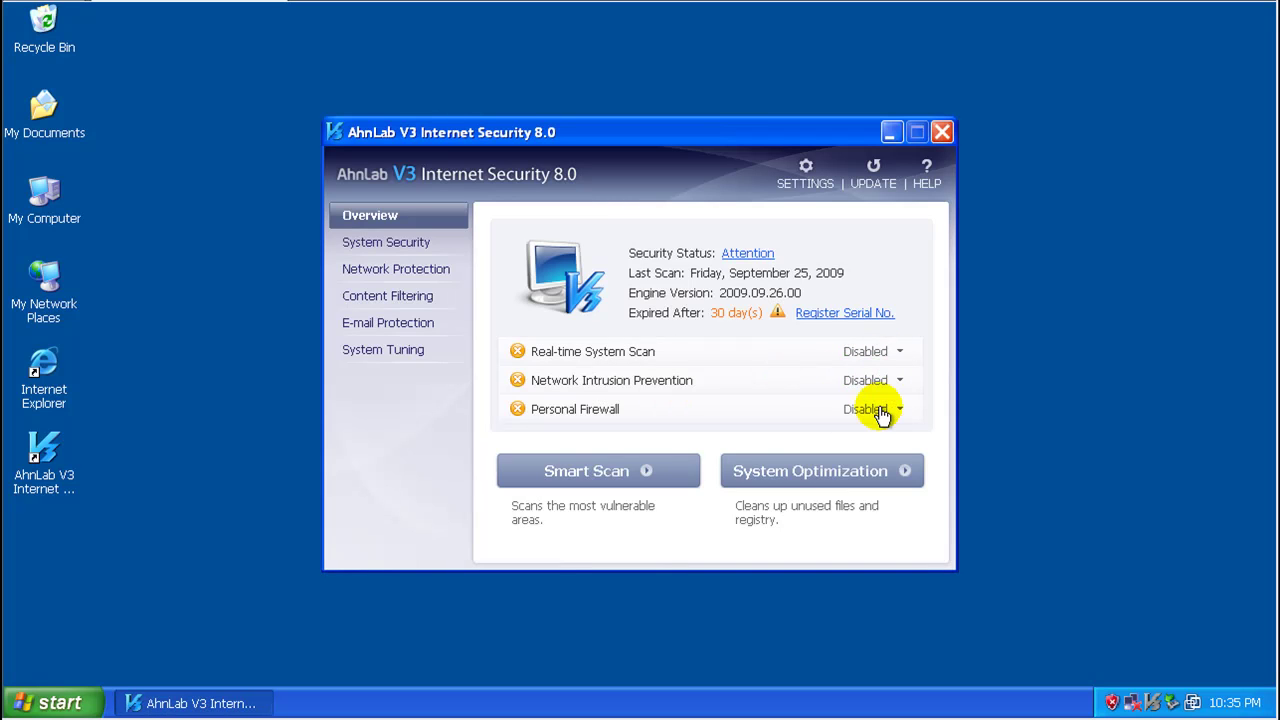
left_click(880, 409)
left_click(868, 427)
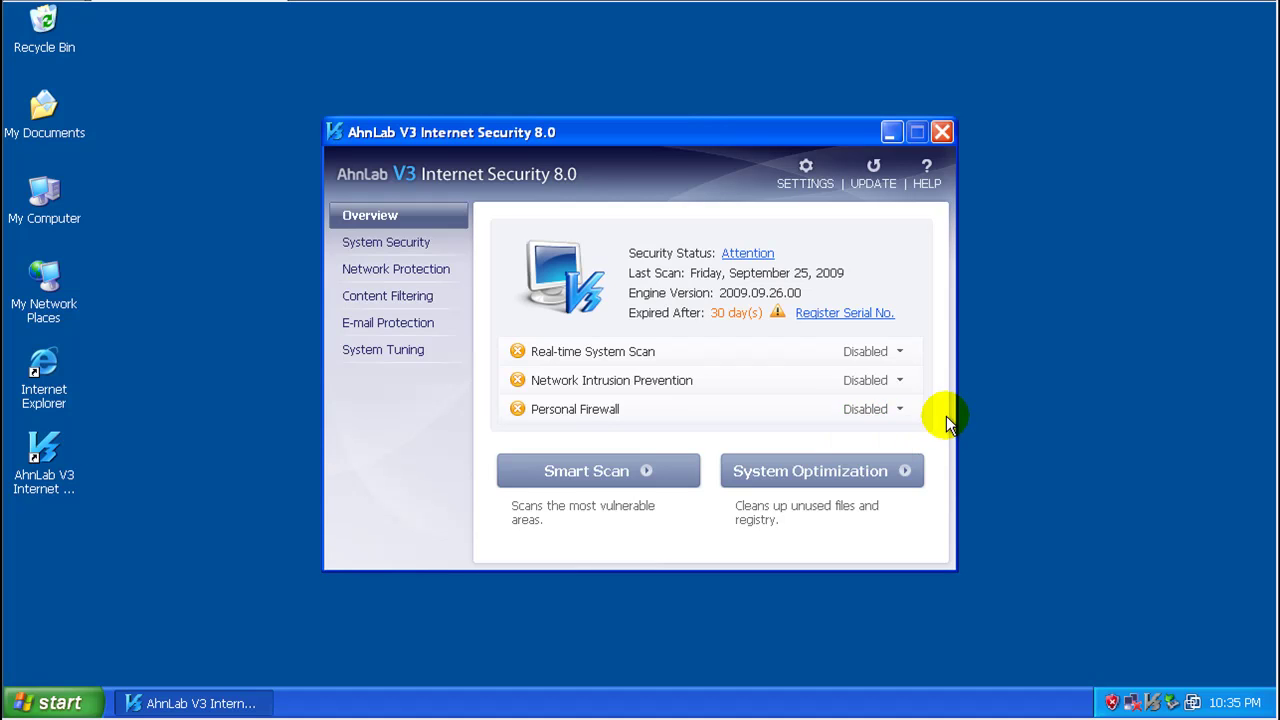
left_click(887, 350)
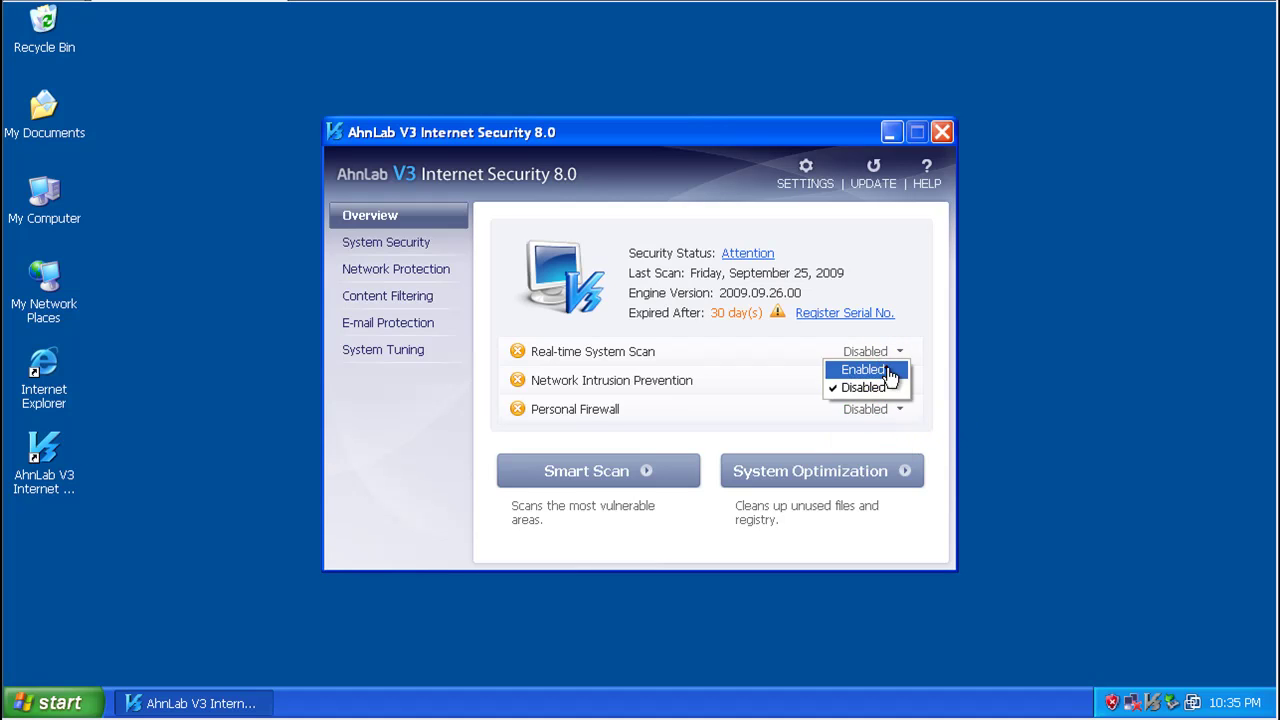
left_click(885, 368)
left_click(889, 381)
left_click(889, 397)
left_click(889, 409)
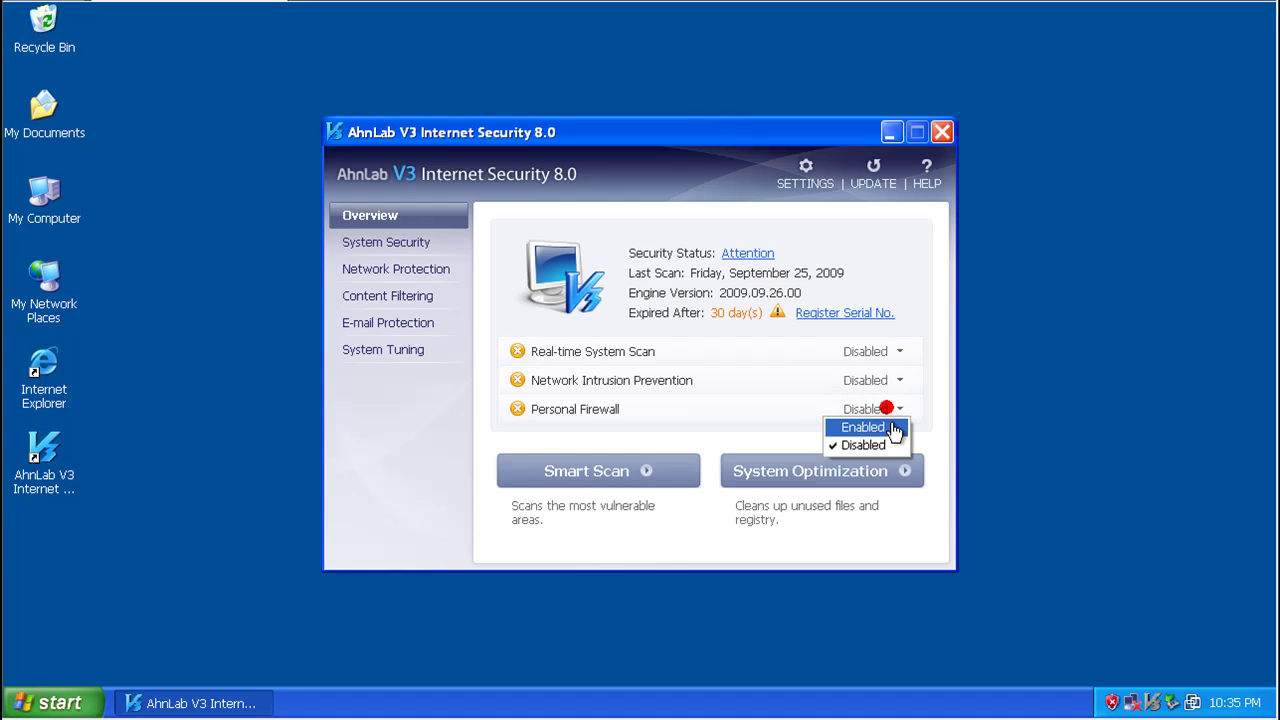
left_click(889, 427)
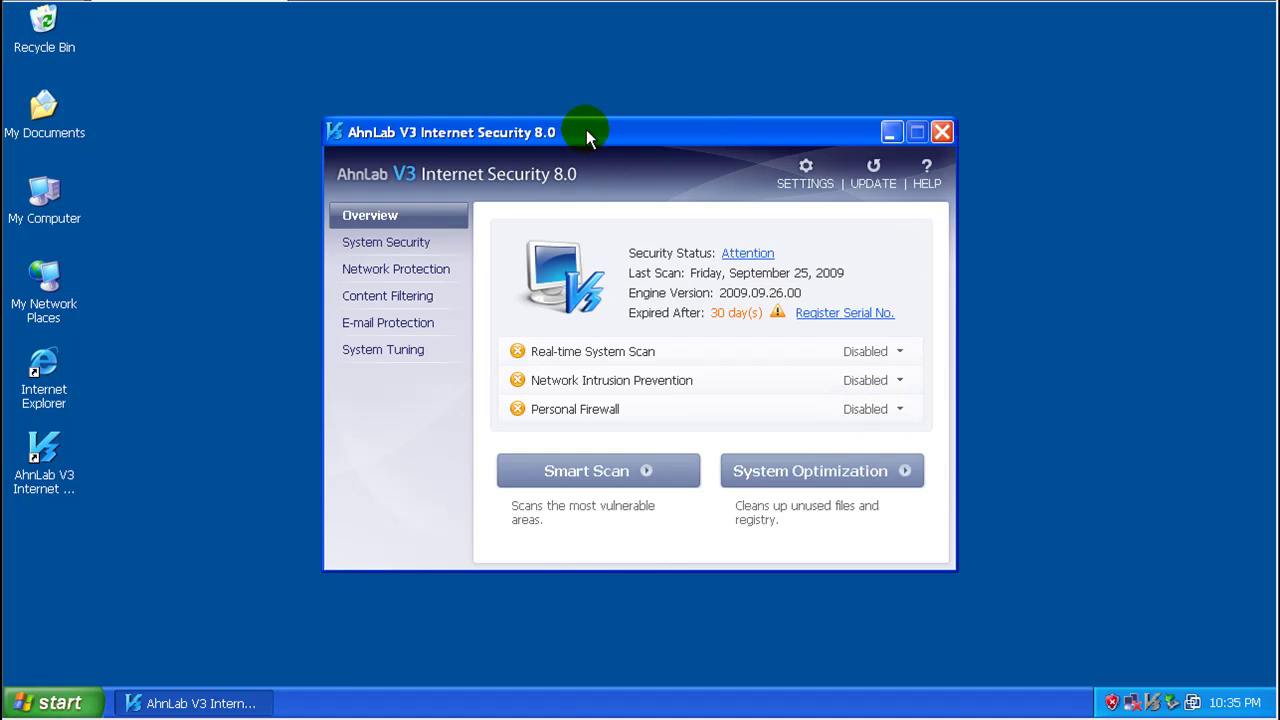
left_click(942, 132)
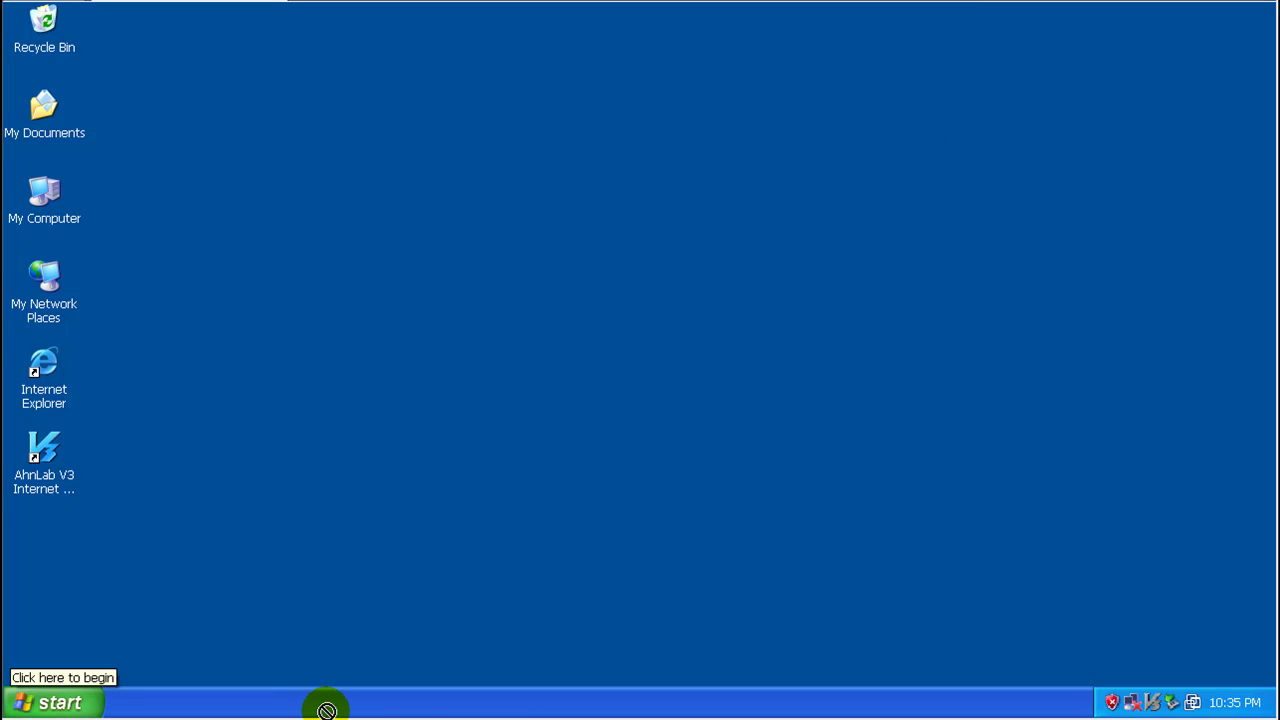
- Paste the Malwarebytes installer onto the desktop, launch it and accept the licence agreement
key("ctrl+v")
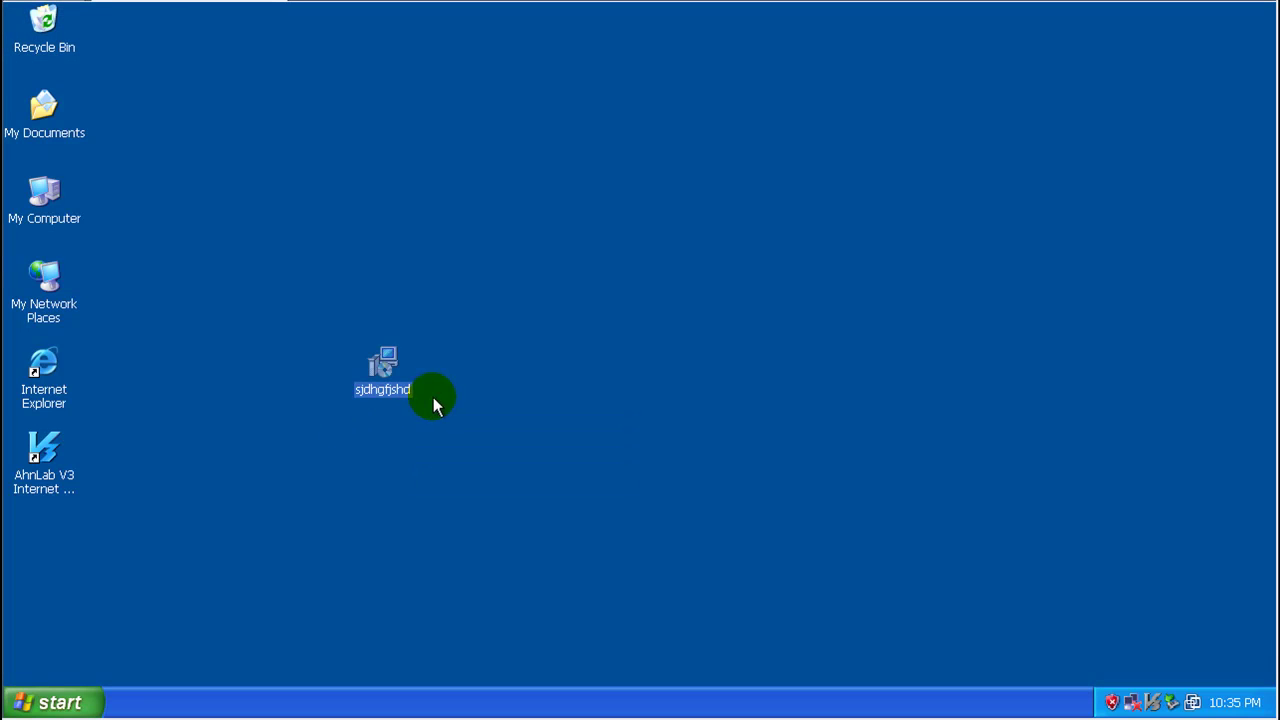
double_click(391, 365)
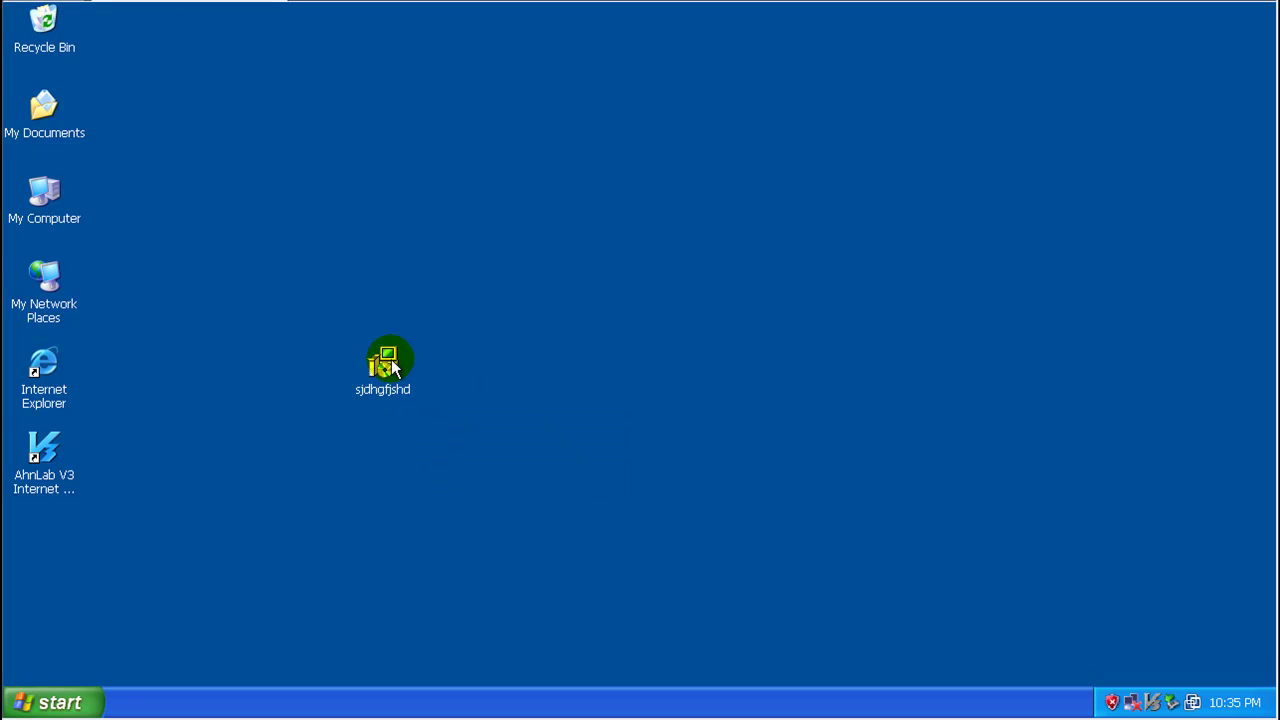
left_click(657, 405)
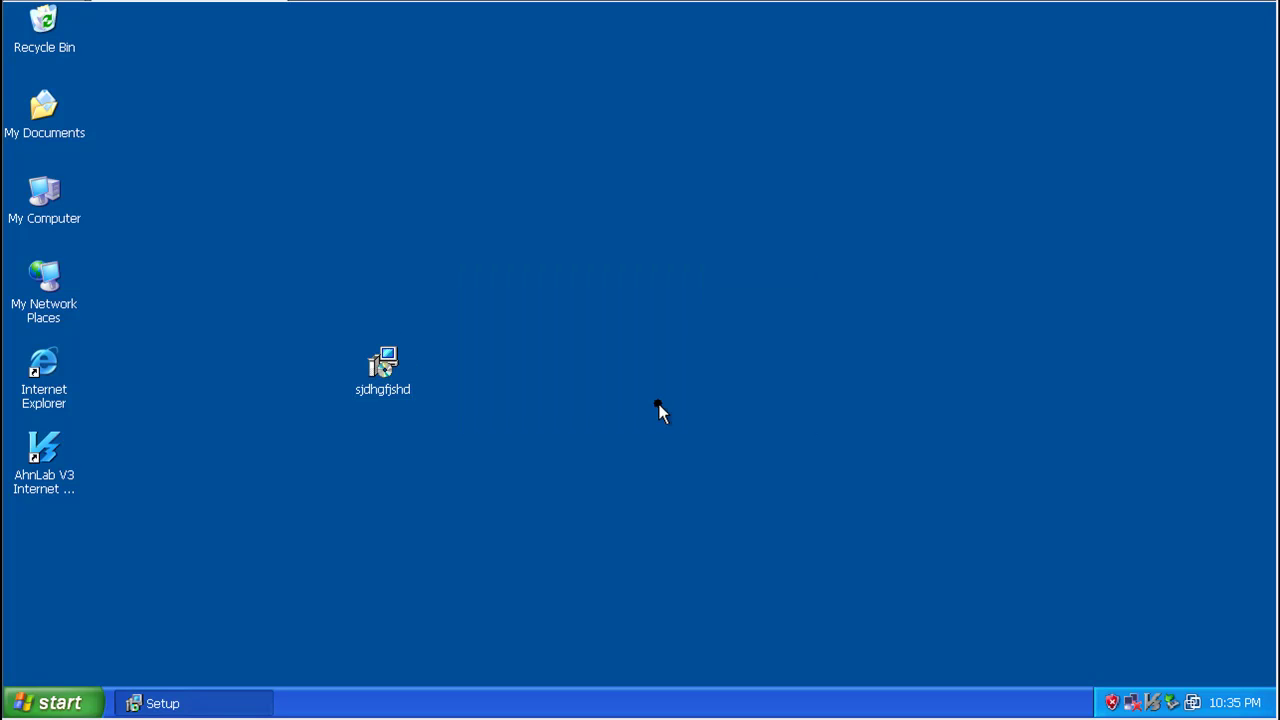
left_click(795, 540)
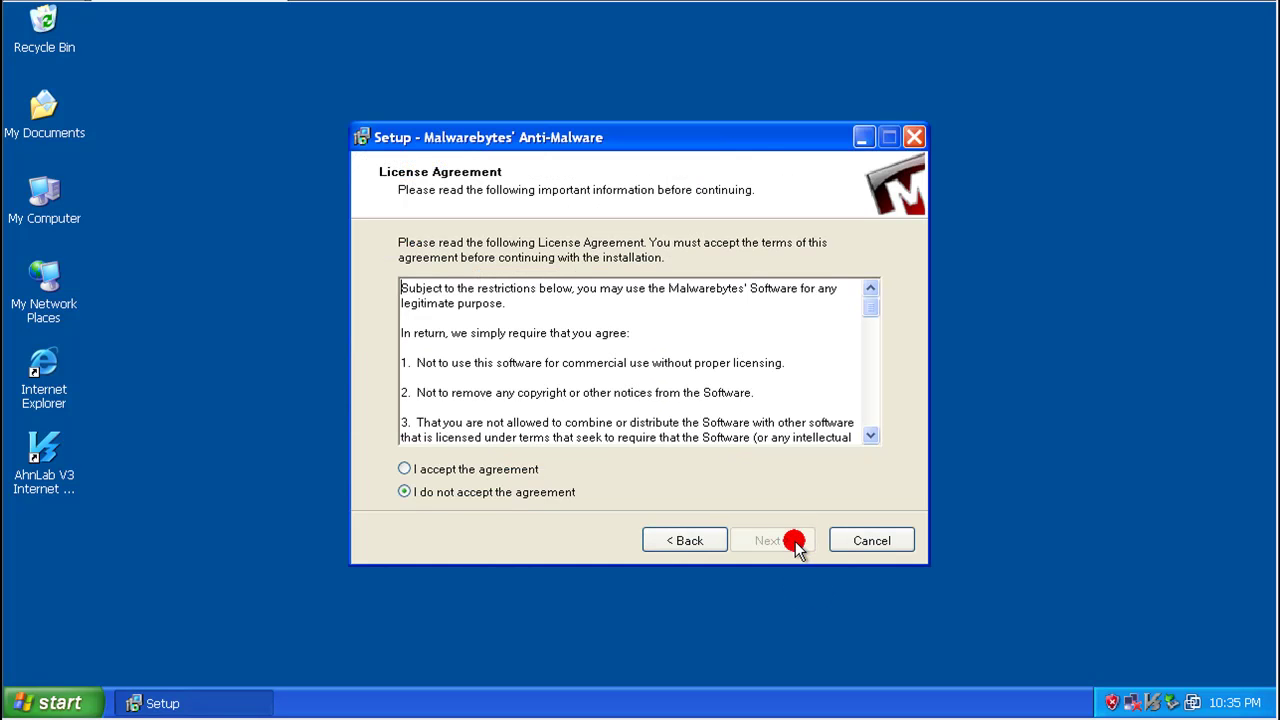
left_click(510, 476)
left_click(752, 545)
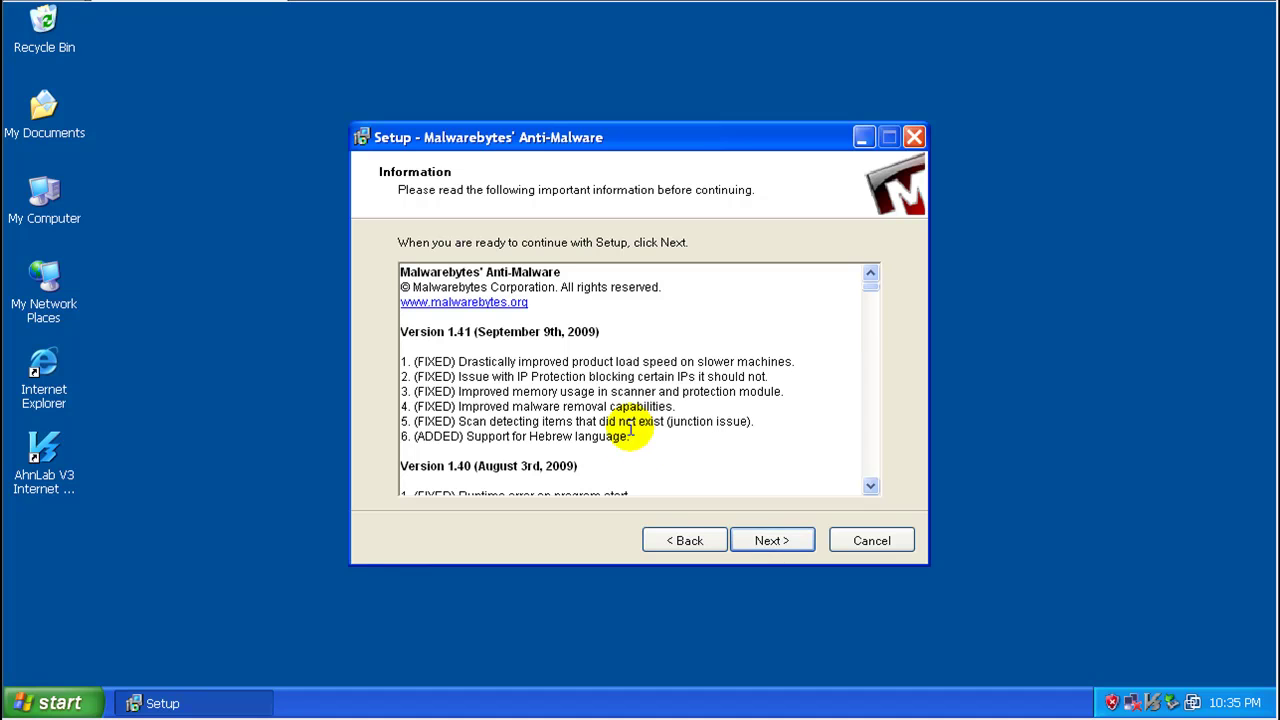
- Install with default folders and a desktop icon, skipping the post-setup update
left_click(778, 540)
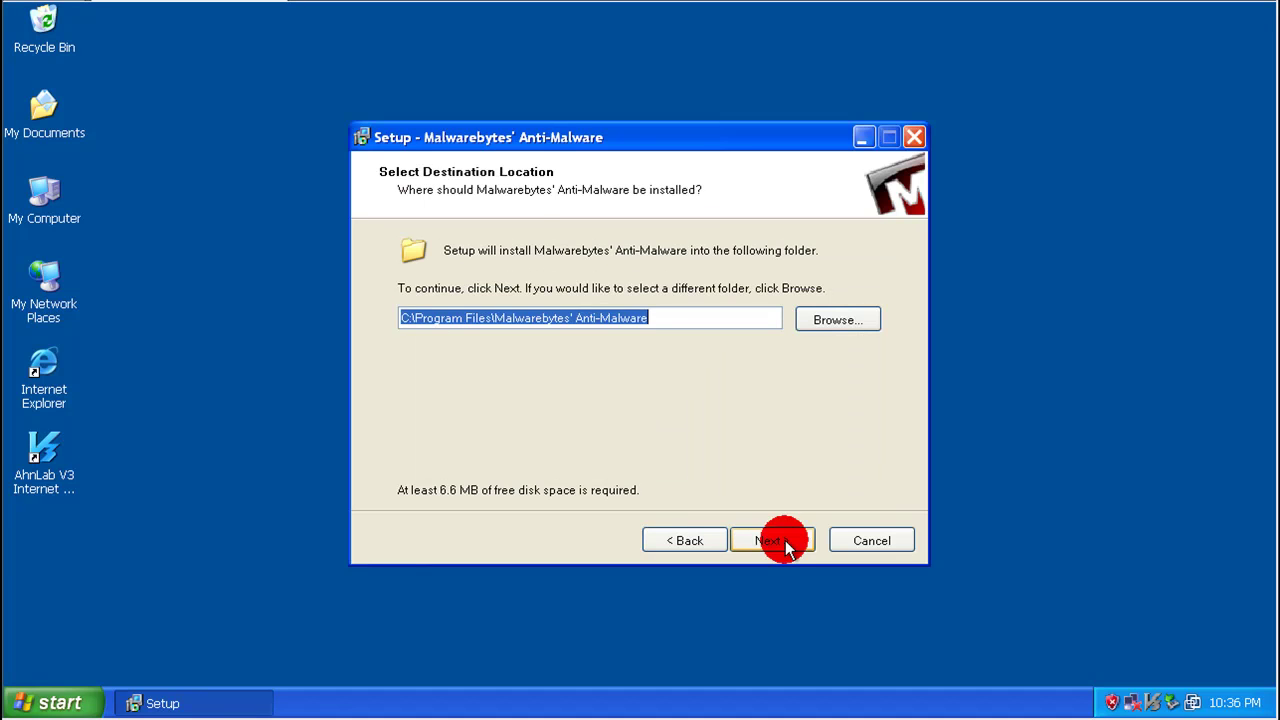
left_click(786, 540)
left_click(787, 541)
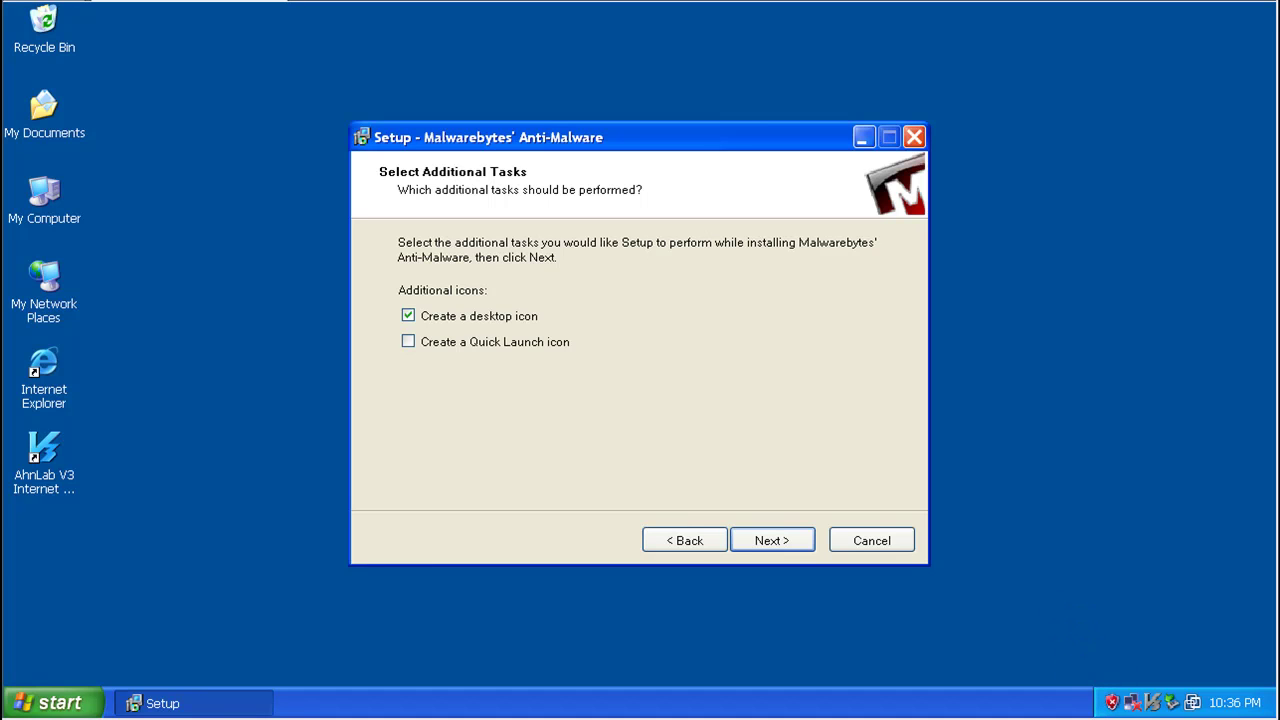
left_click(786, 540)
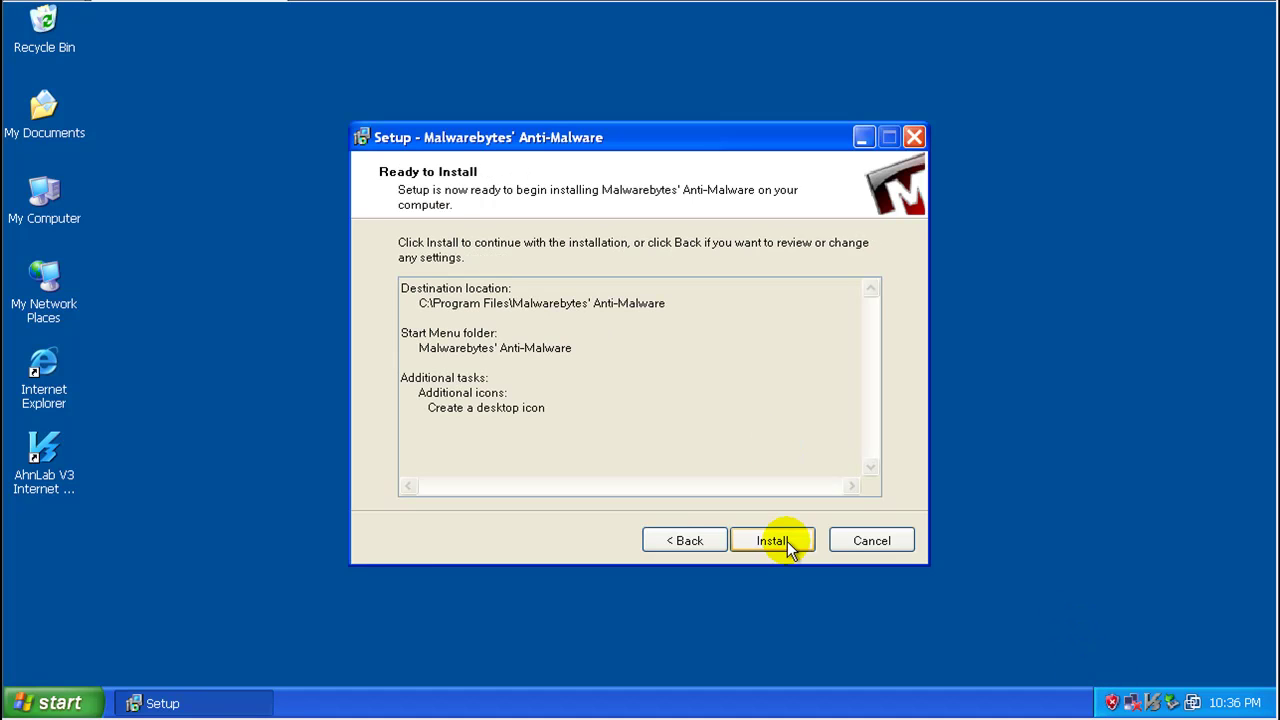
left_click(774, 541)
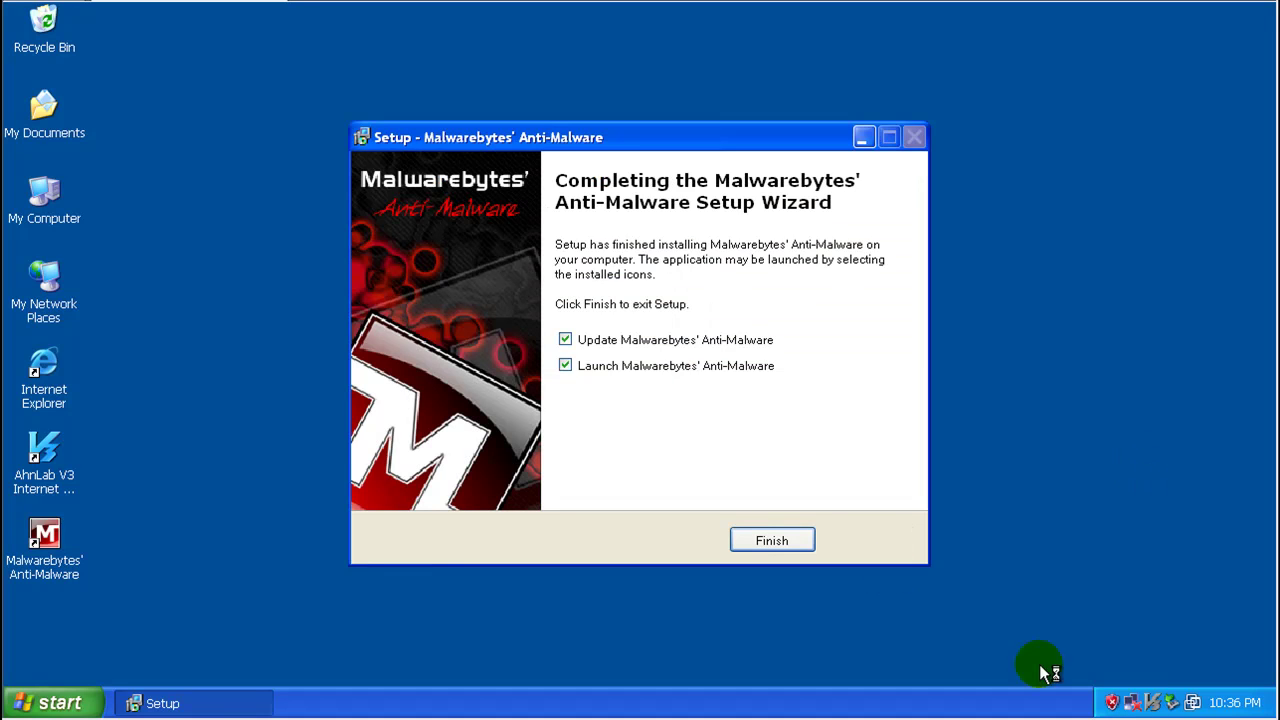
left_click(668, 341)
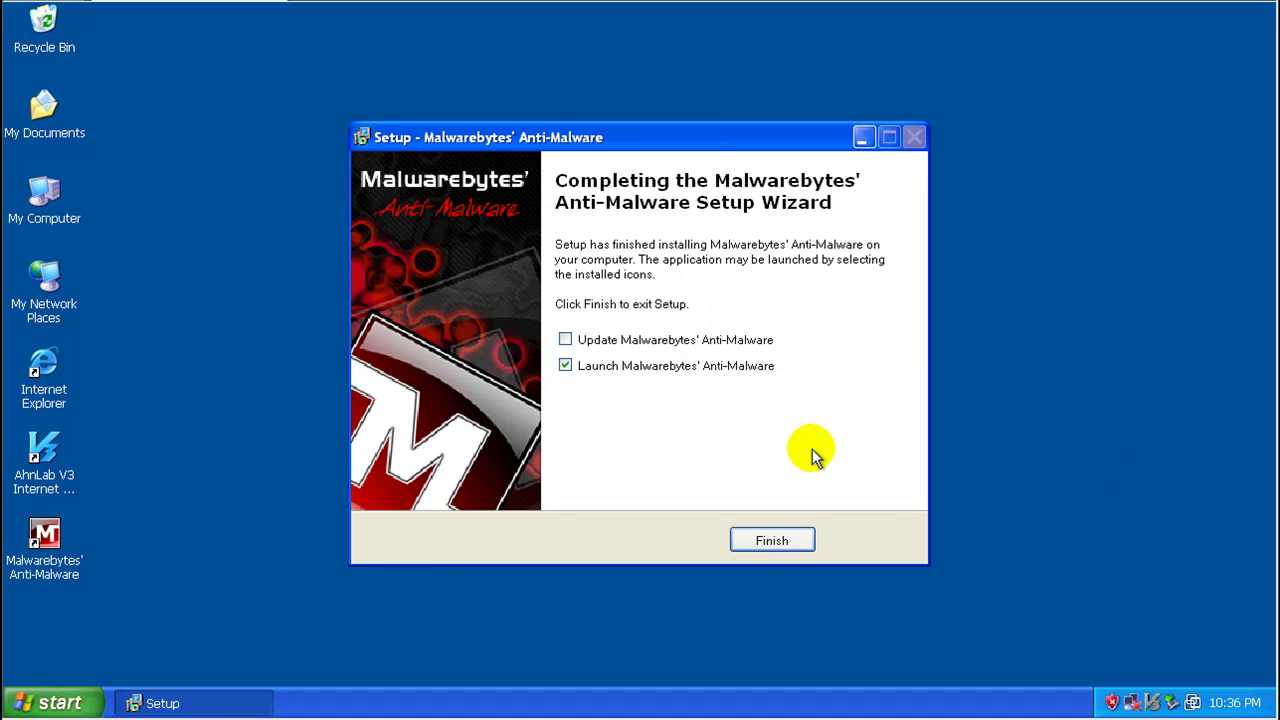
left_click(772, 540)
left_click(1137, 650)
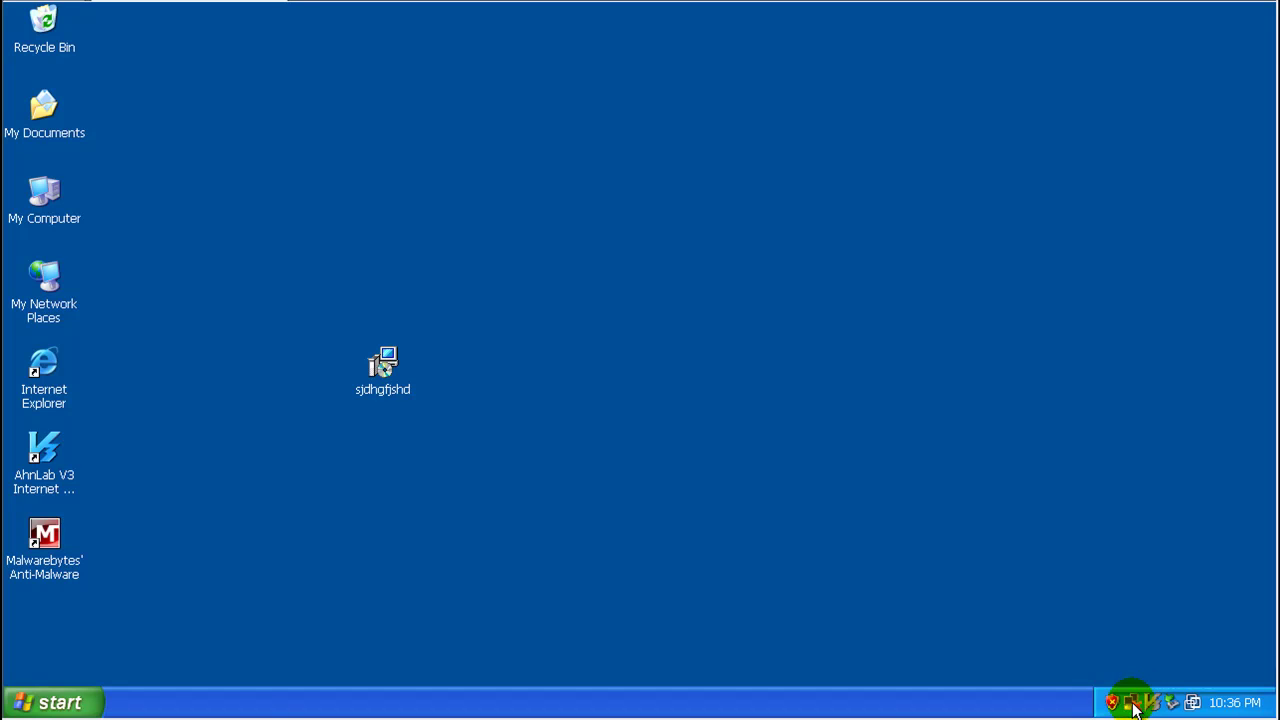
- Run a Malwarebytes quick scan of 83392 objects and show the 10 infected items
mouse_move(1134, 708)
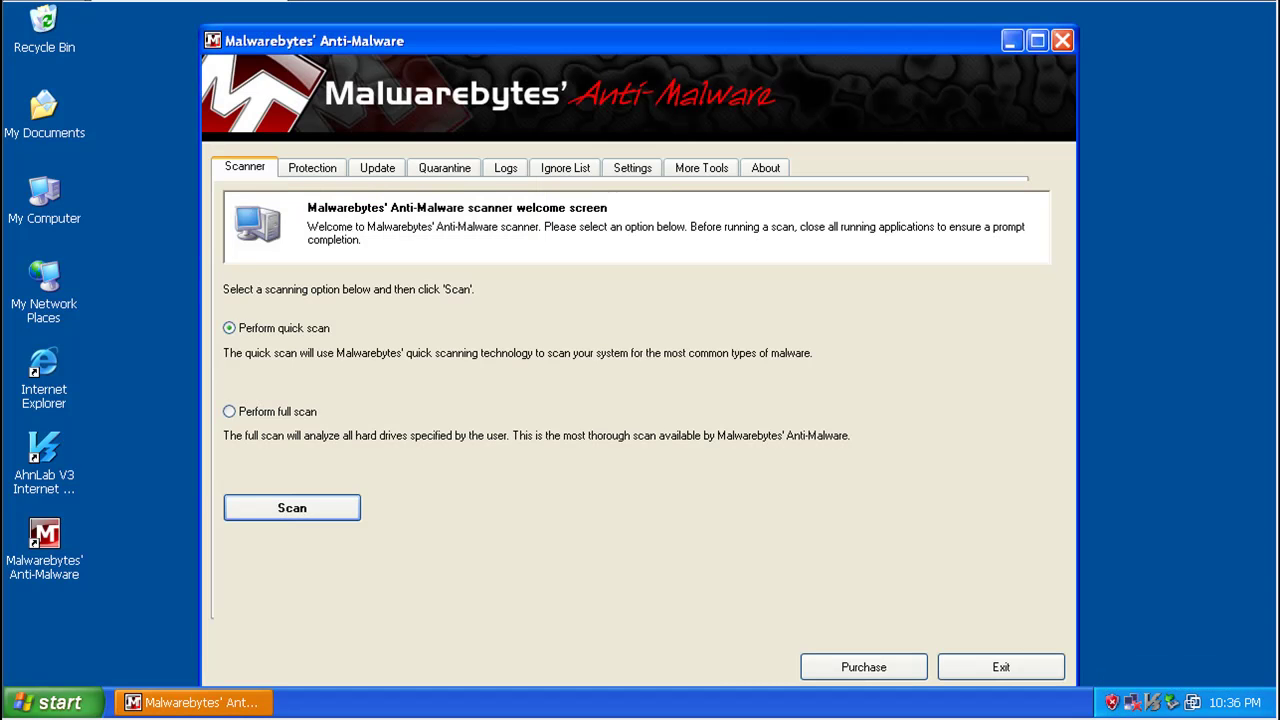
left_click(325, 507)
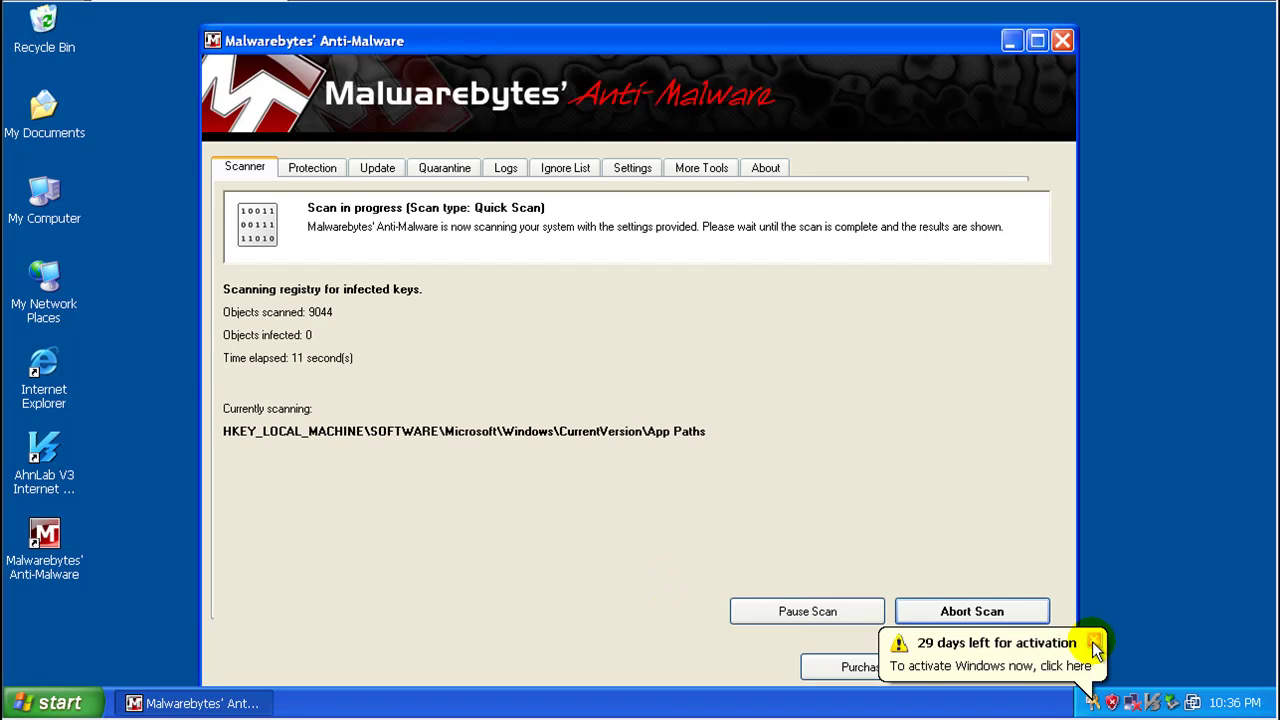
left_click(1093, 640)
left_click(661, 566)
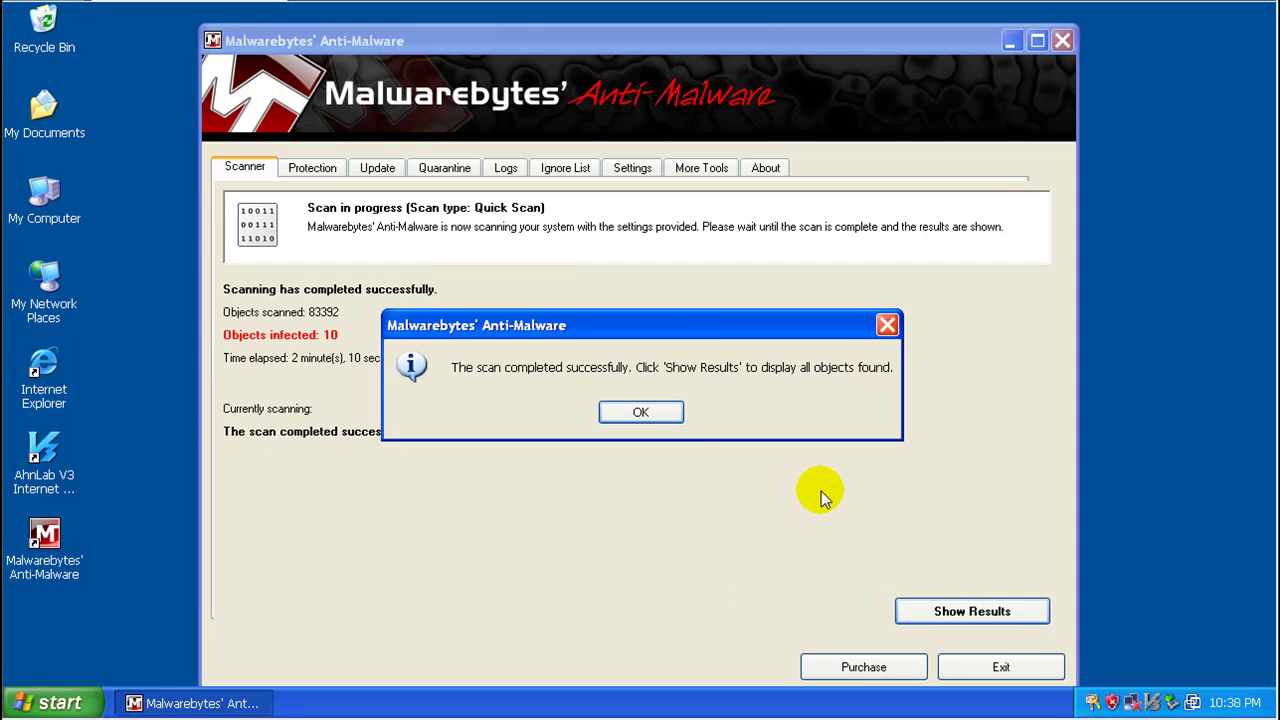
left_click(646, 411)
left_click(663, 413)
left_click(926, 609)
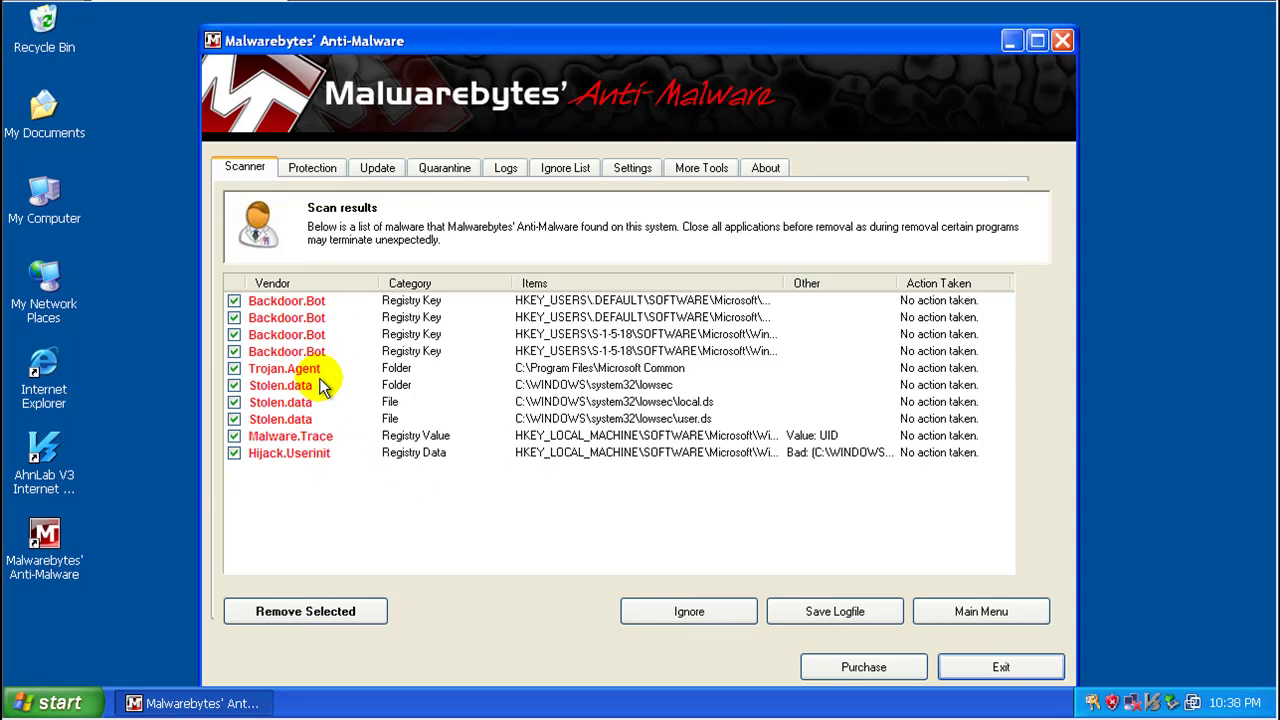
- Remove the checked threats, close the scan log and accept the restart to finish removal
left_click(363, 613)
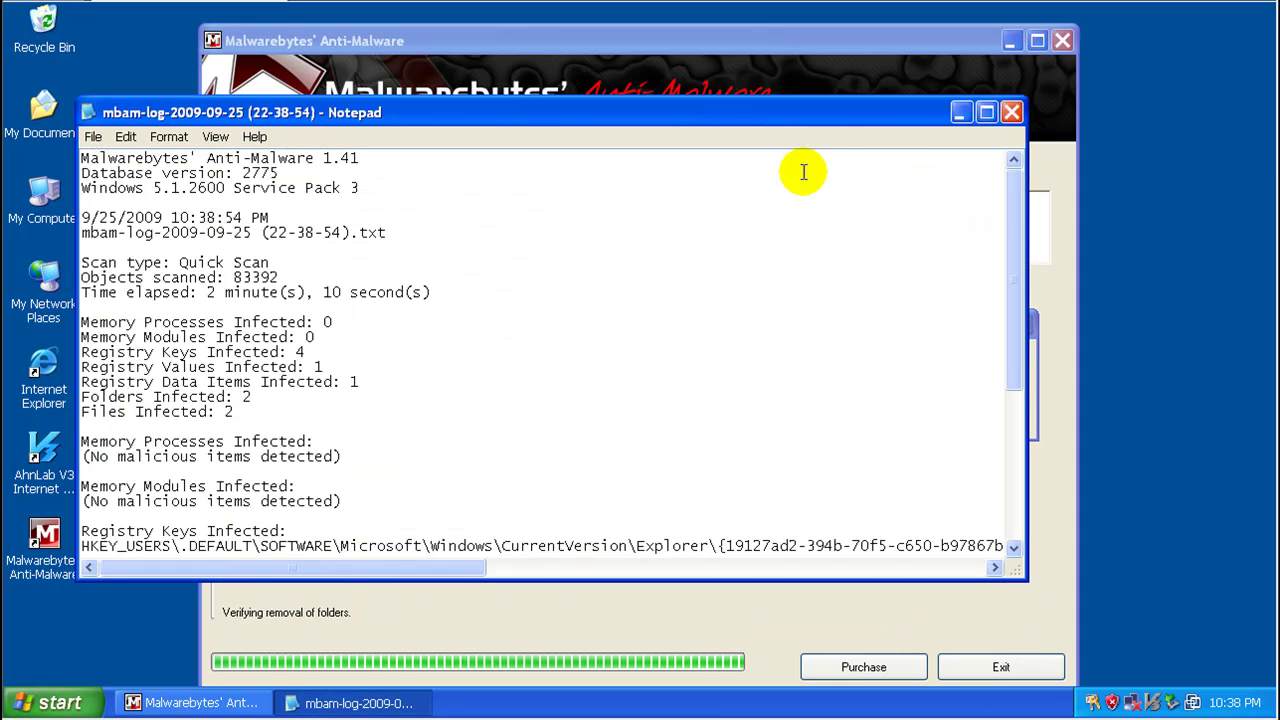
left_click(1012, 112)
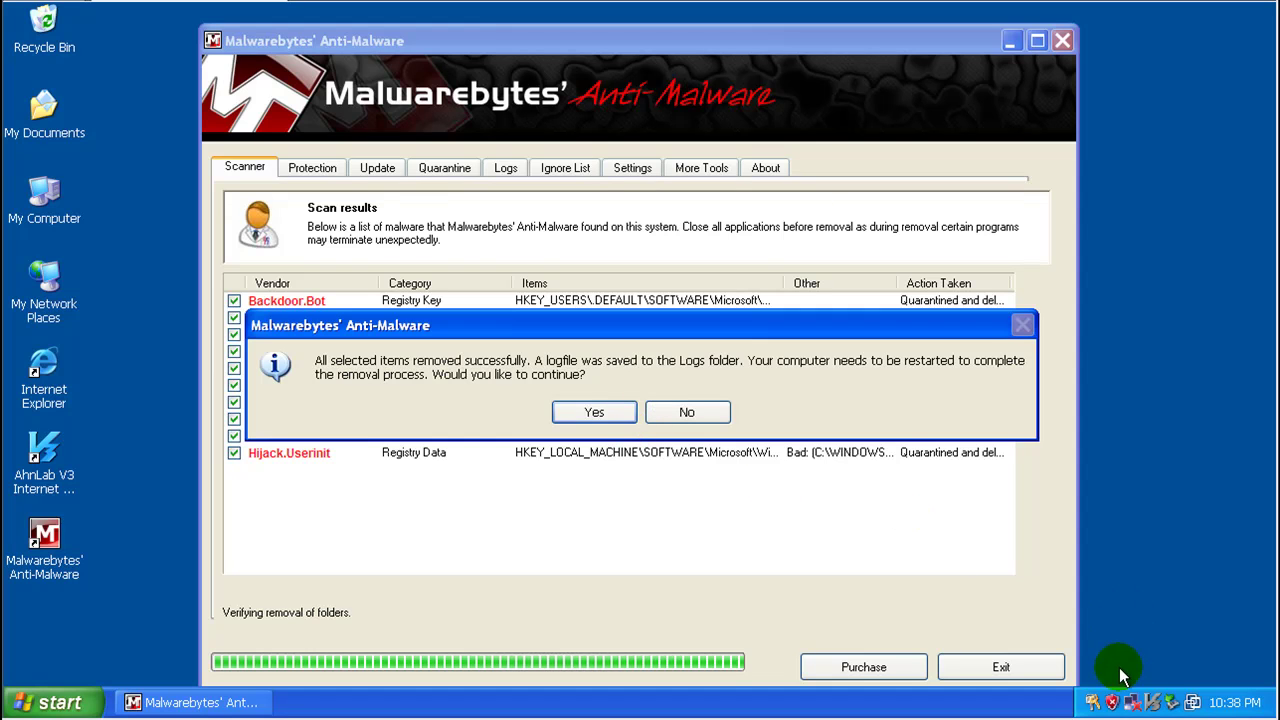
left_click(1148, 700)
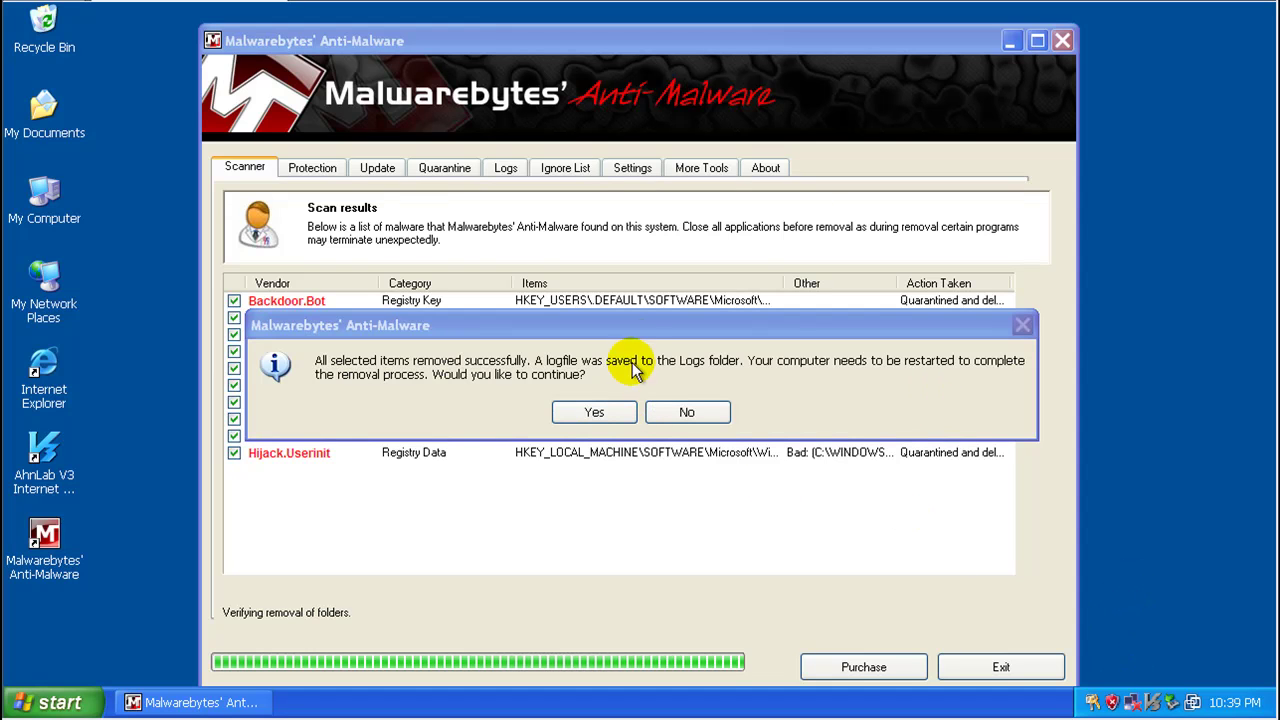
left_click(637, 326)
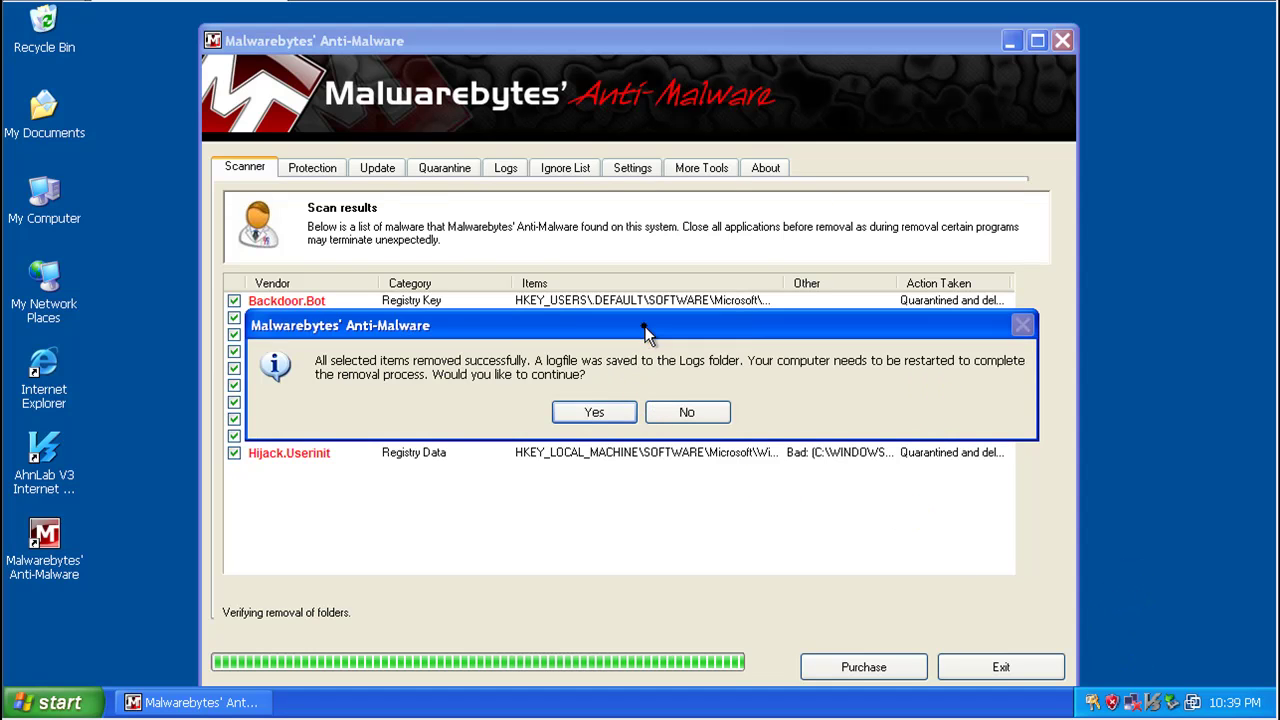
left_click(570, 413)
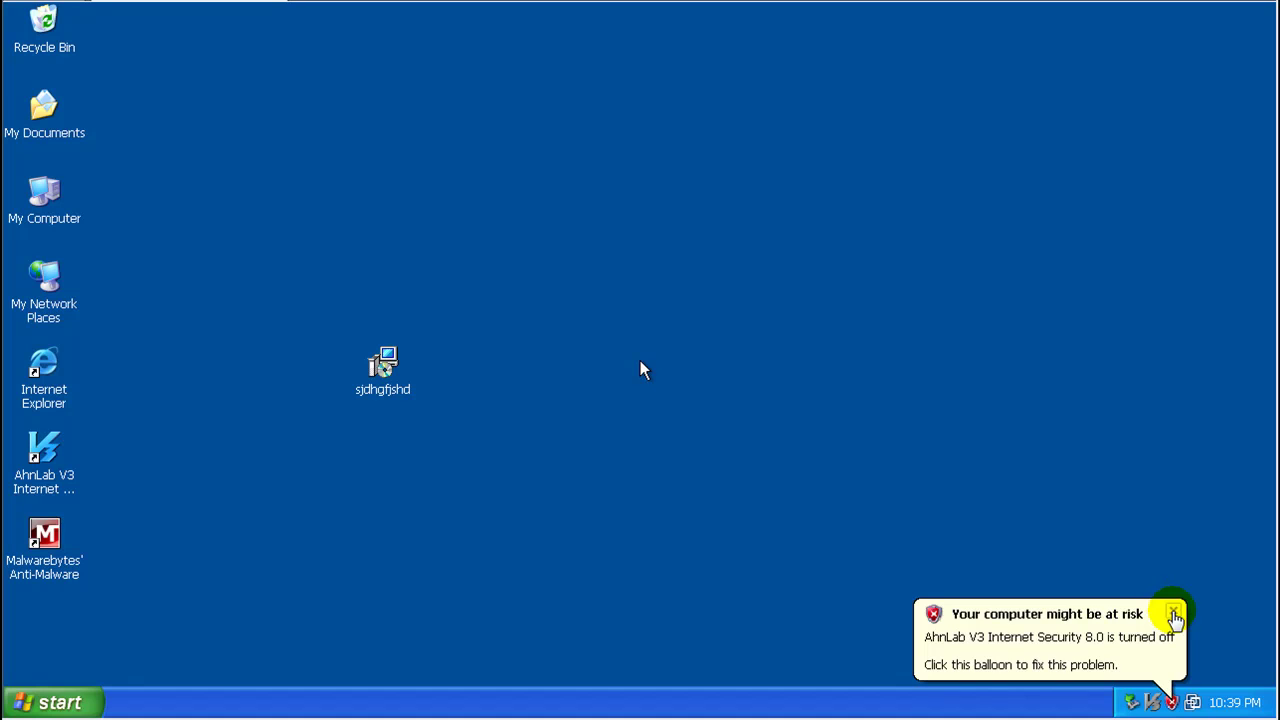
- Close the balloon warning that AhnLab V3 Internet Security 8.0 is turned off
left_click(1173, 612)
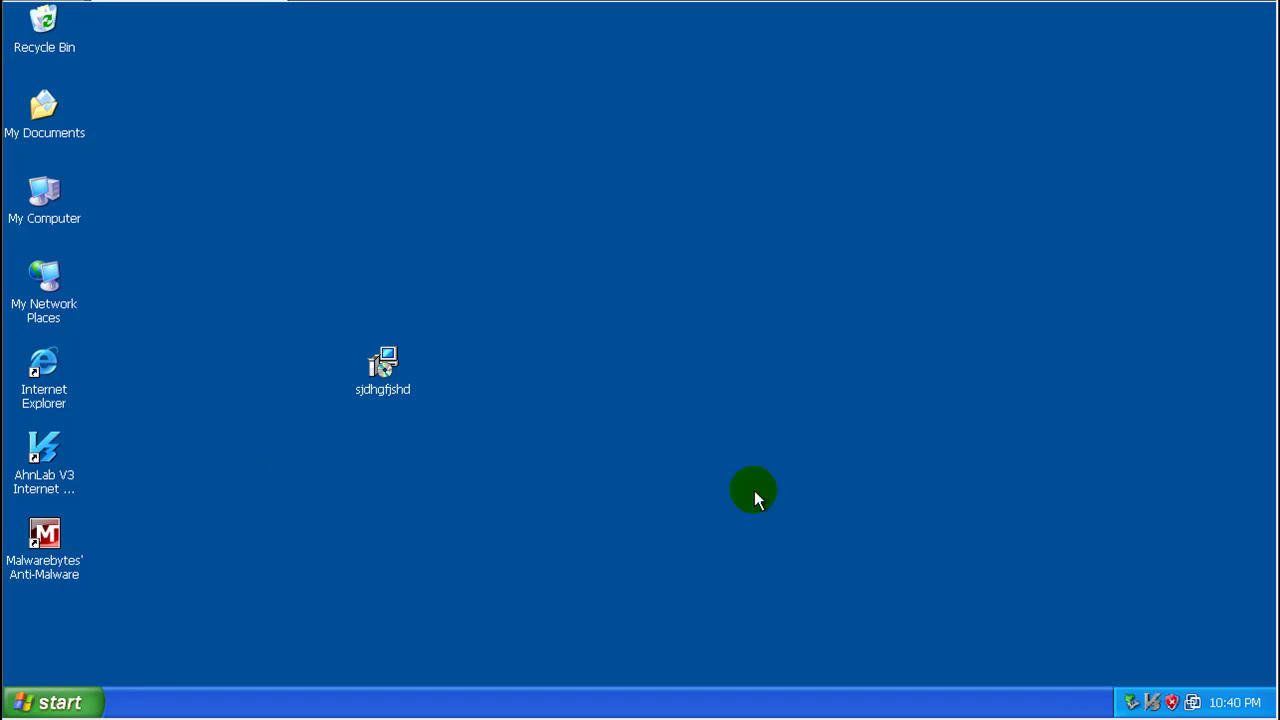
double_click(1151, 701)
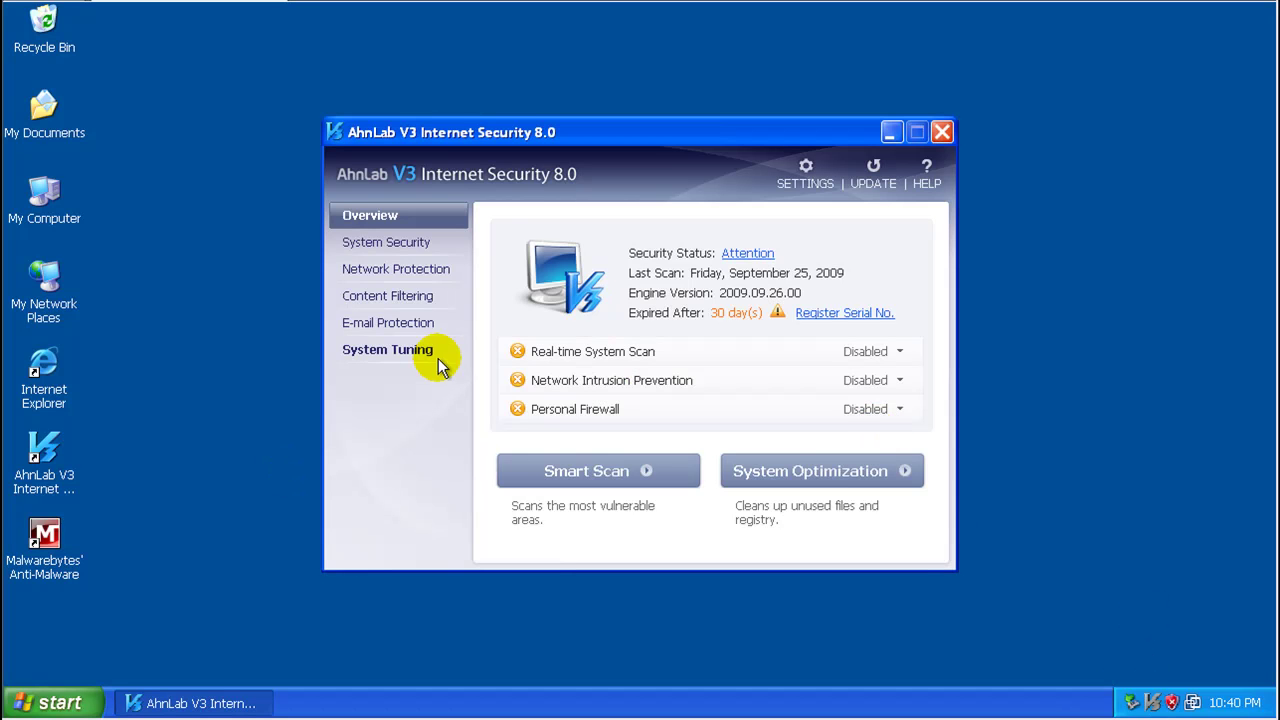
left_click(868, 352)
left_click(872, 366)
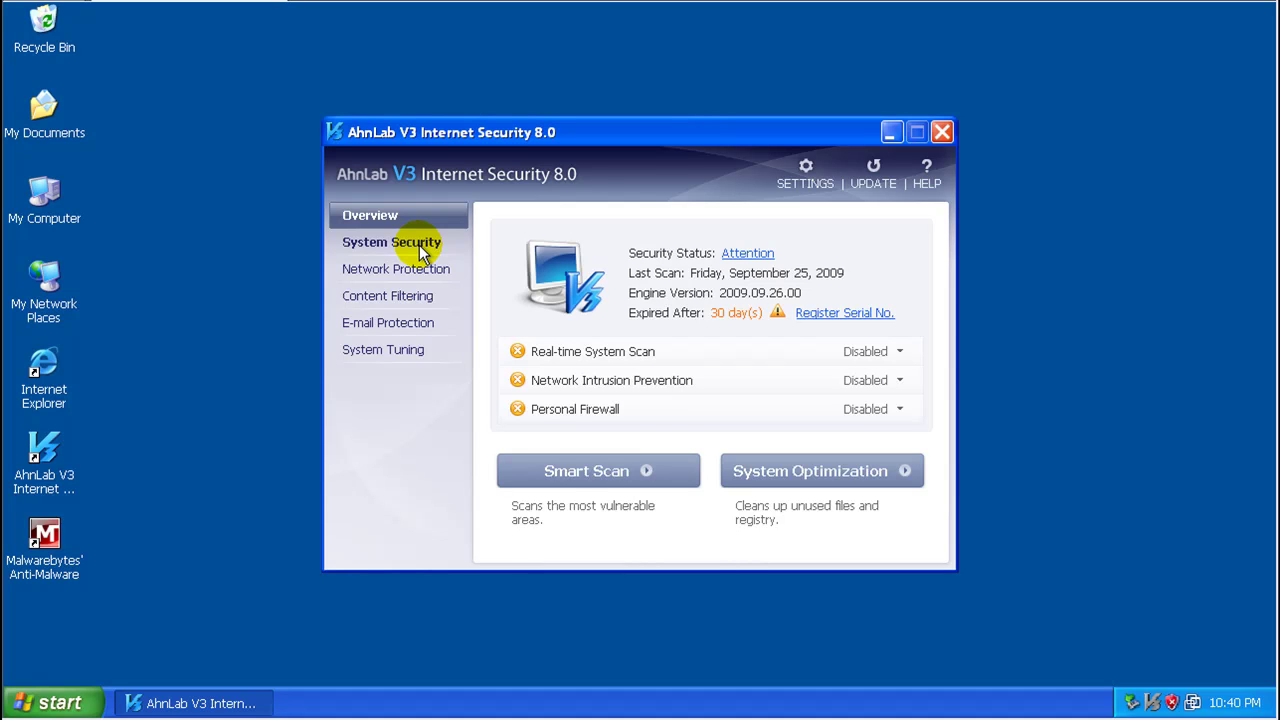
left_click(421, 249)
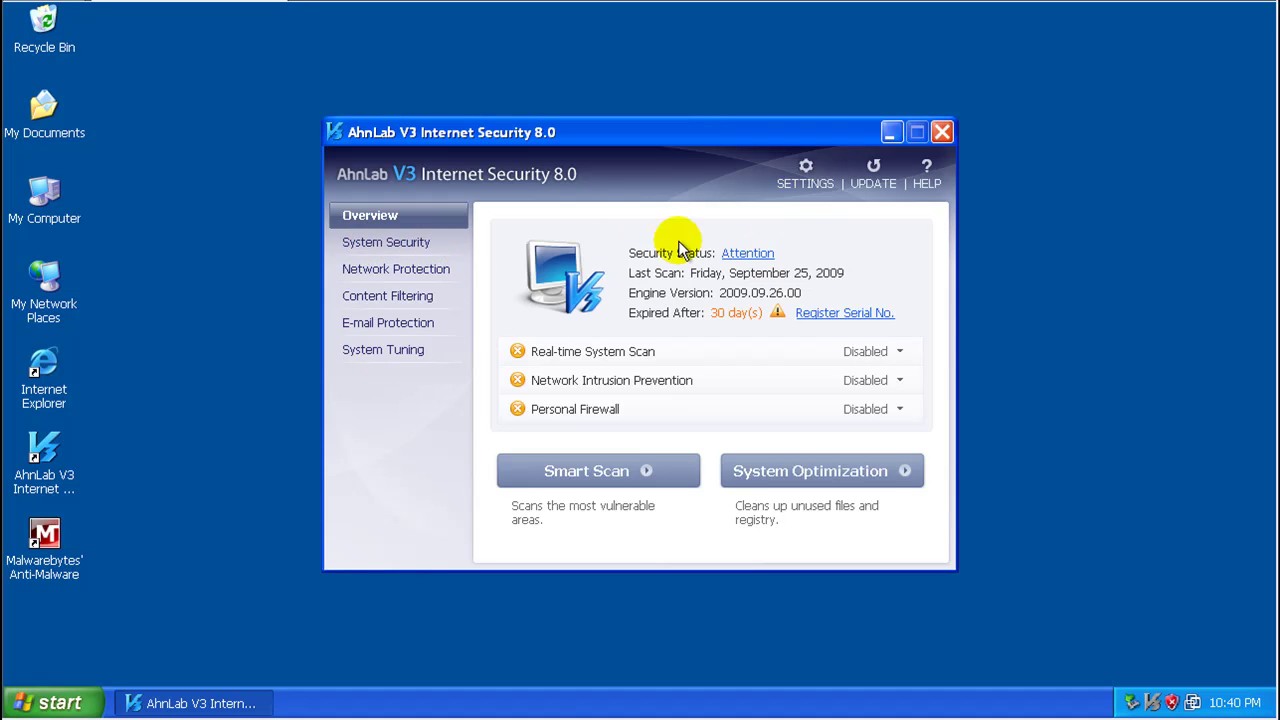
left_click_drag(628, 142, 588, 150)
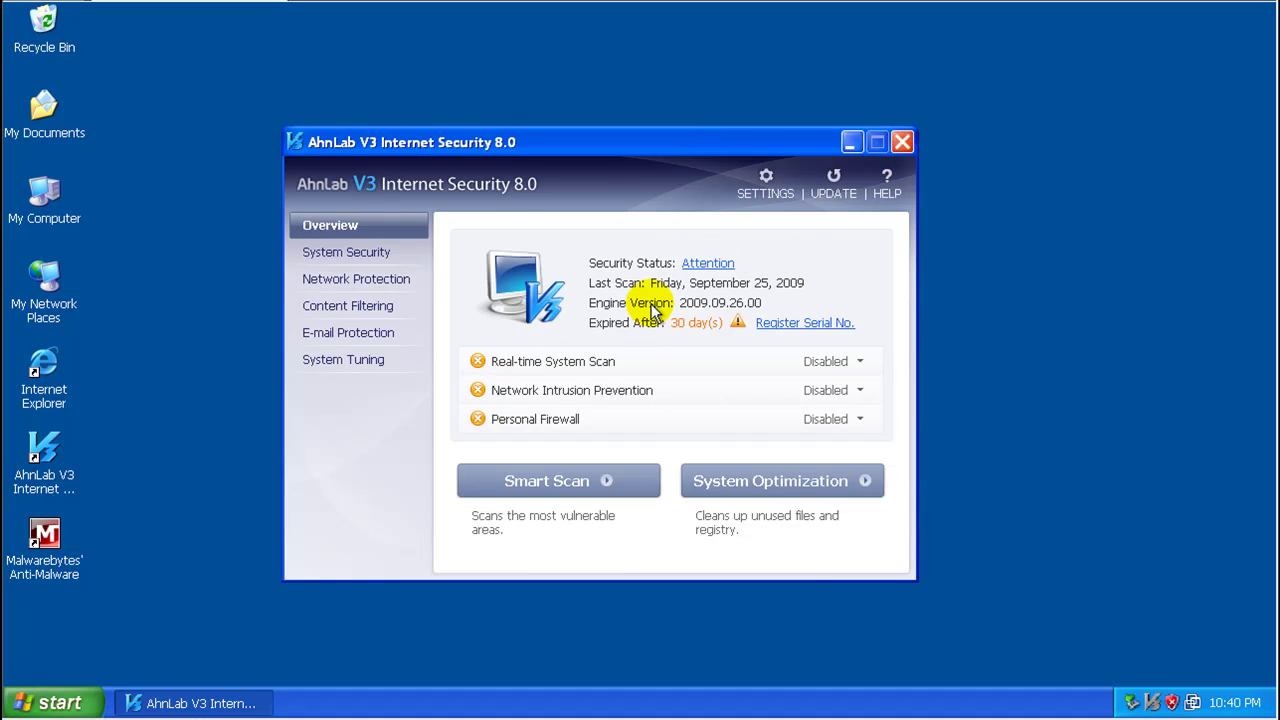
left_click(901, 142)
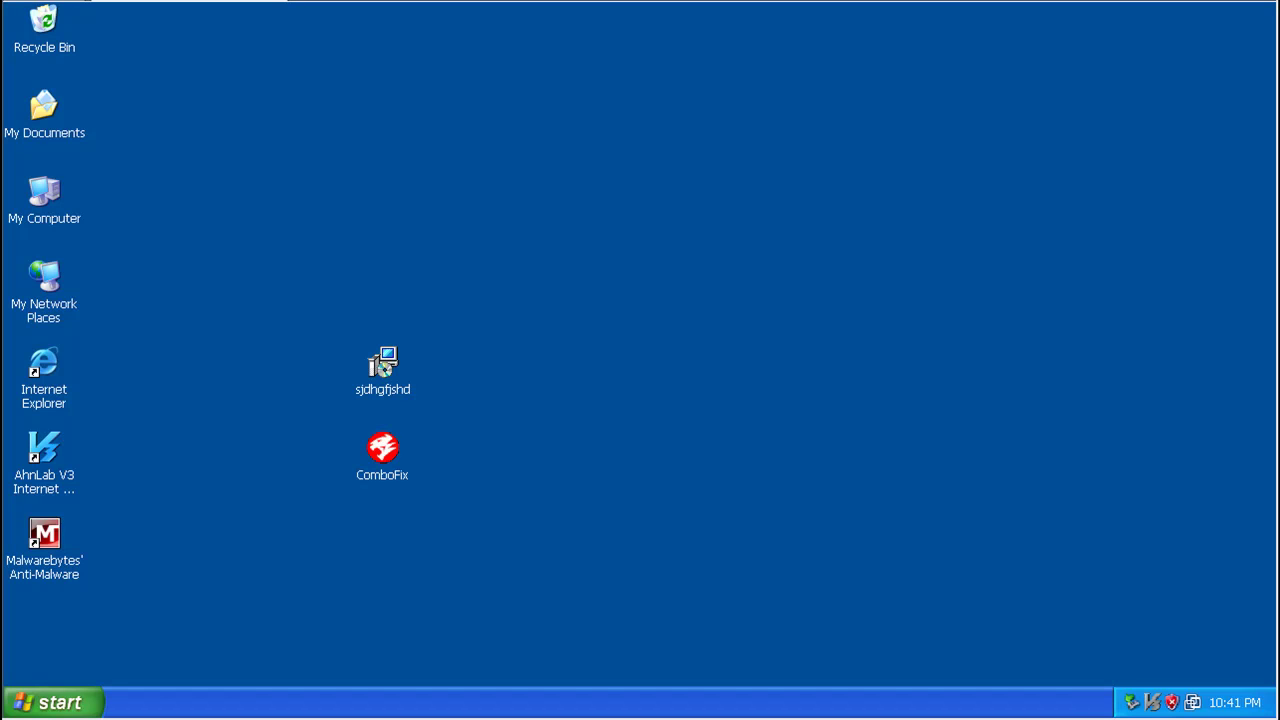
- Launch ComboFix, dismiss the activation reminder and accept the disclaimer to begin the cleanup
left_click(381, 450)
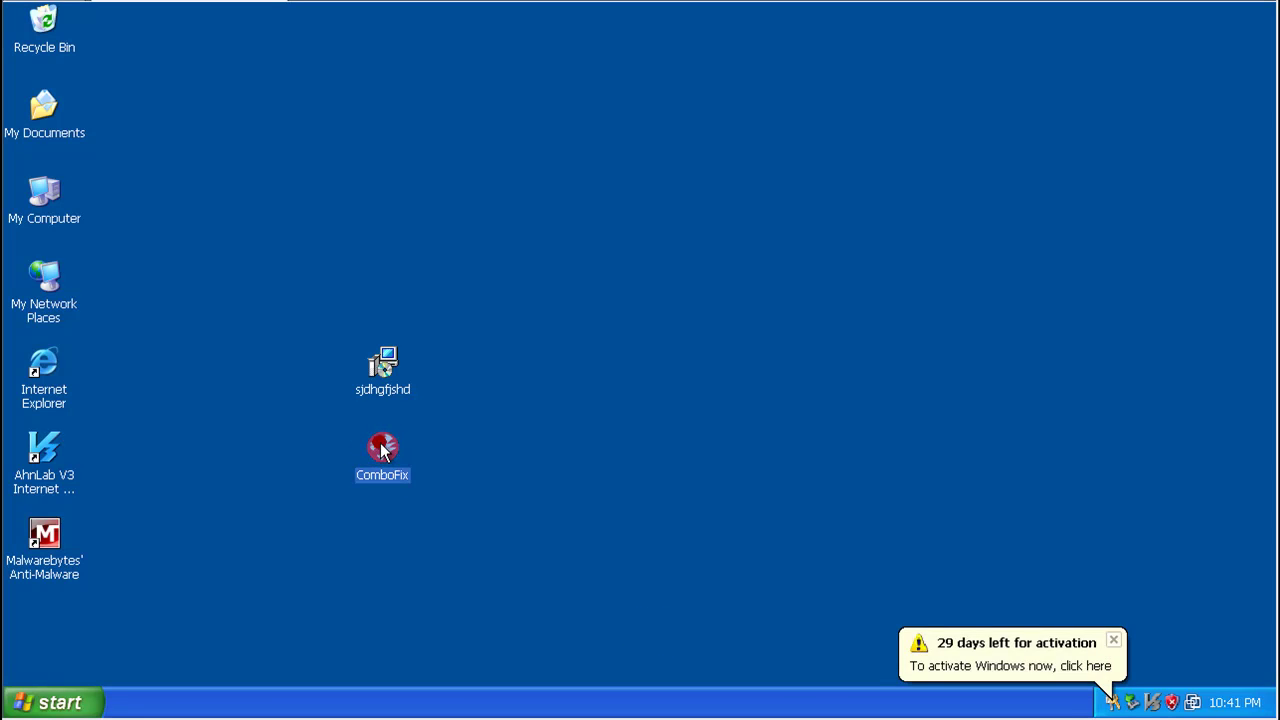
left_click(381, 450)
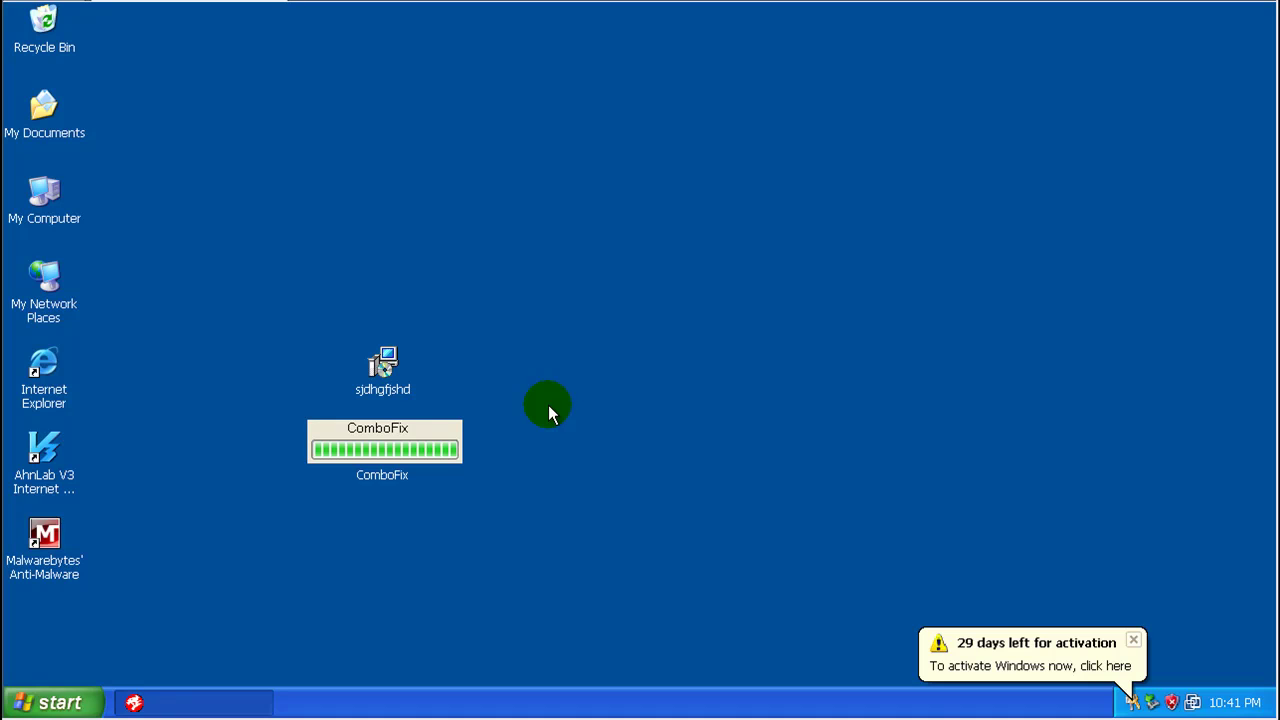
left_click(1133, 640)
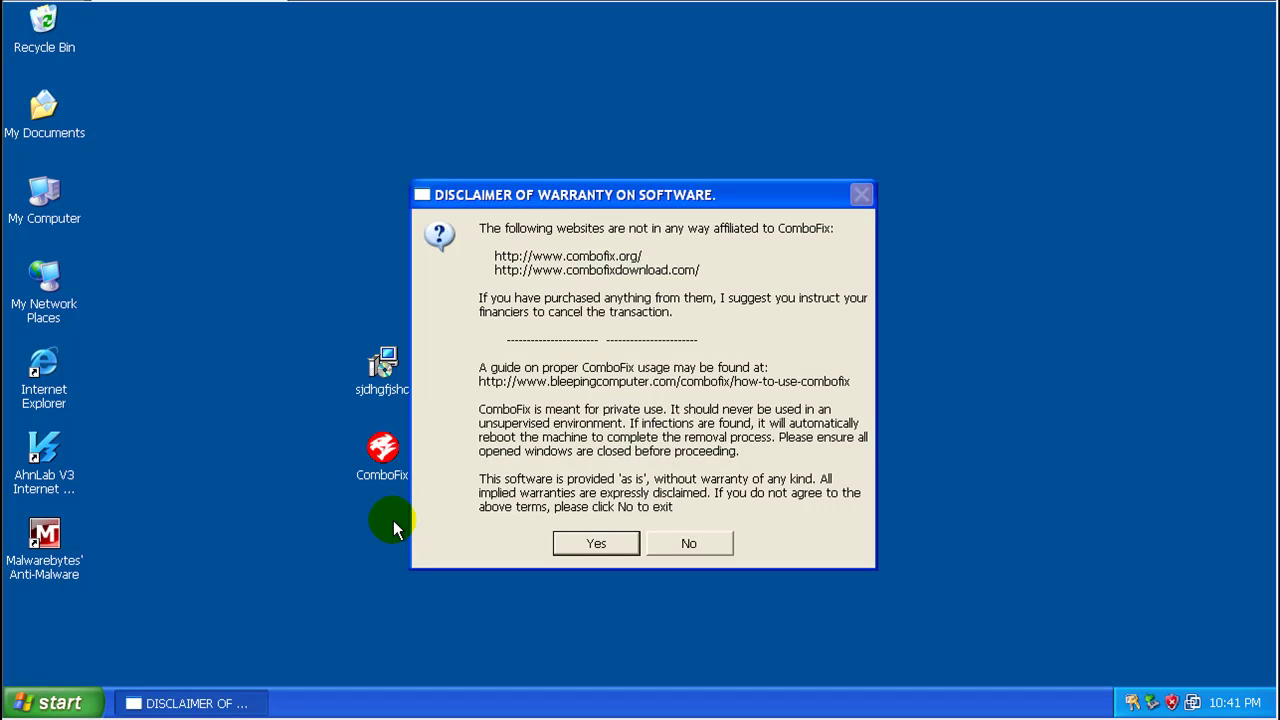
left_click(603, 545)
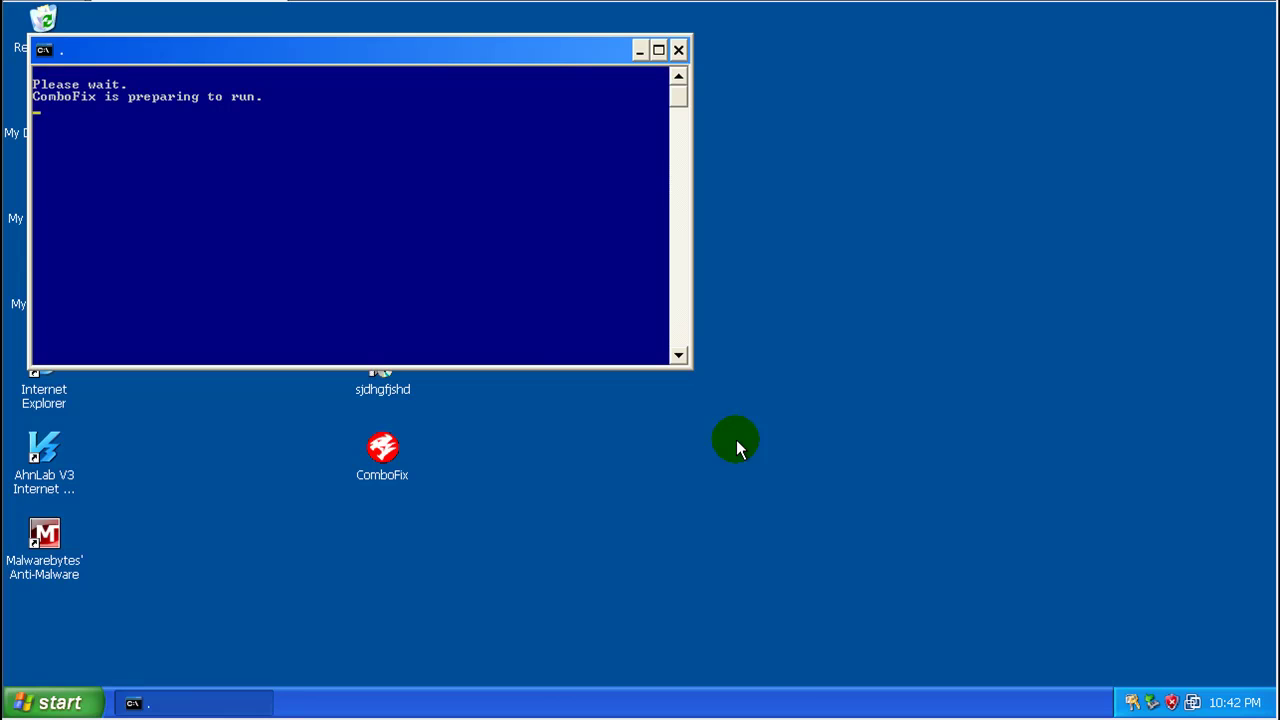
left_click(690, 345)
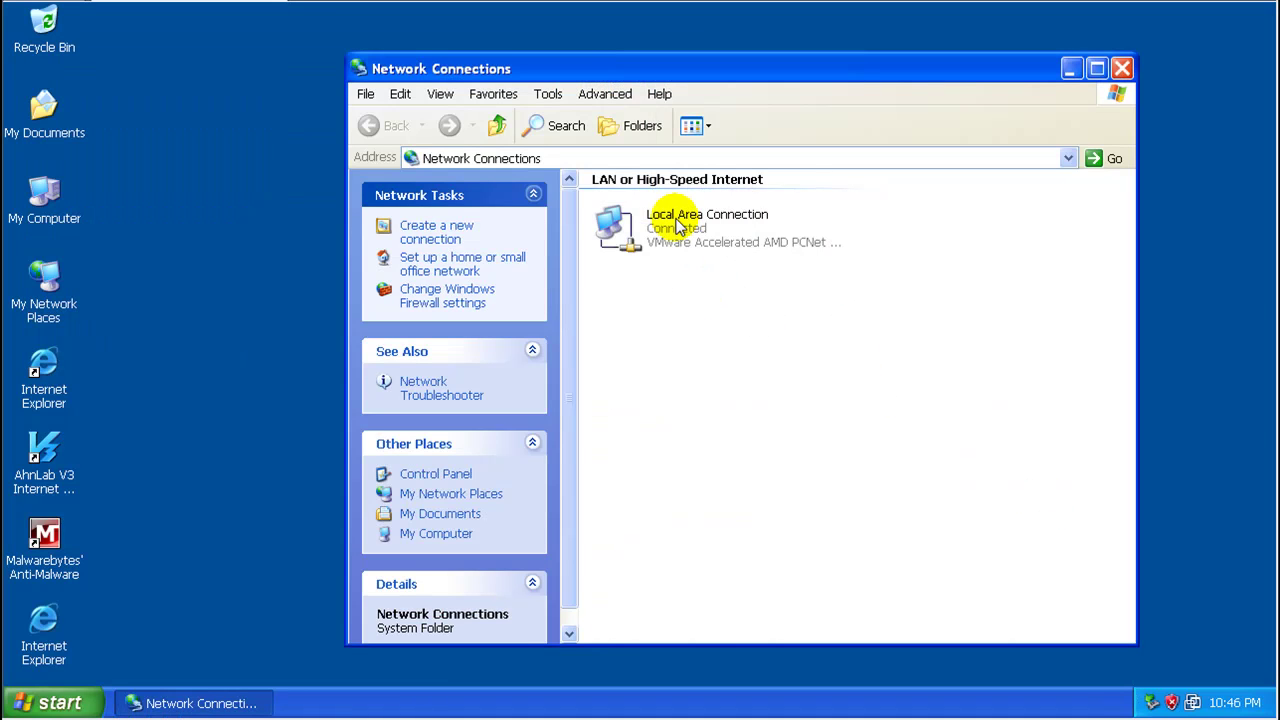
- Start Internet Explorer from the desktop shortcut and make it the default browser
left_click(52, 390)
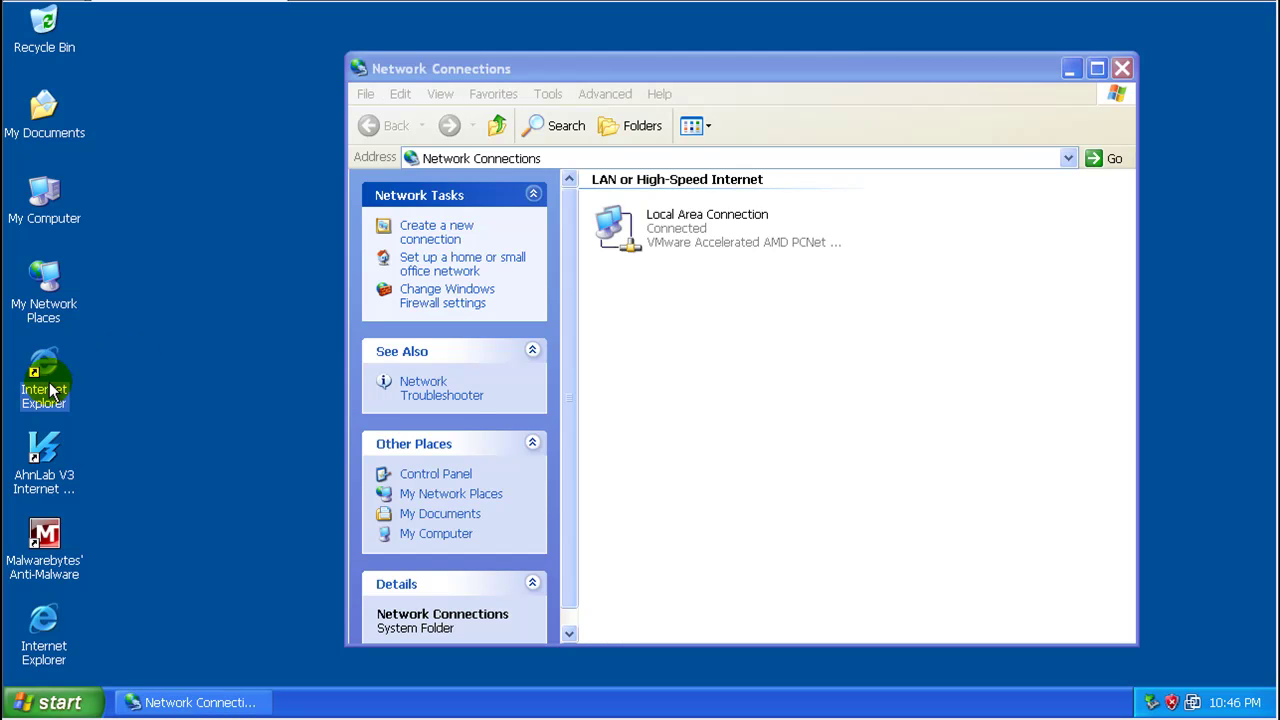
double_click(46, 365)
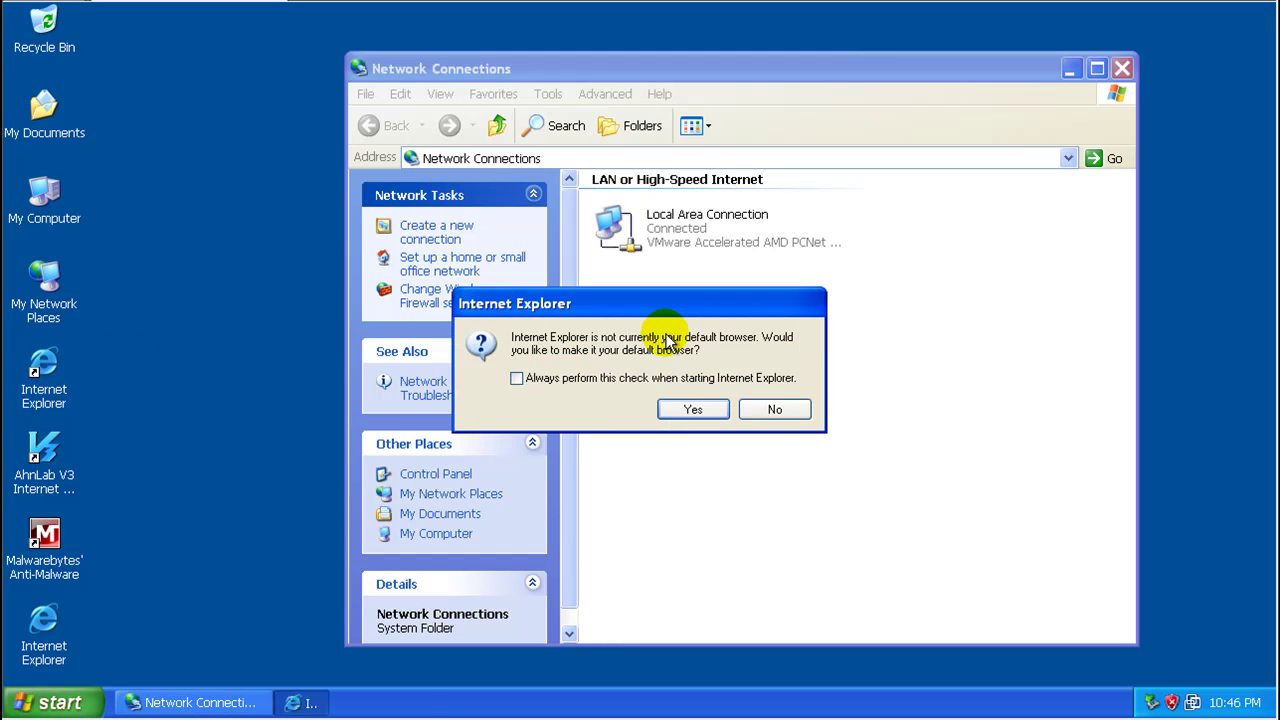
left_click(697, 409)
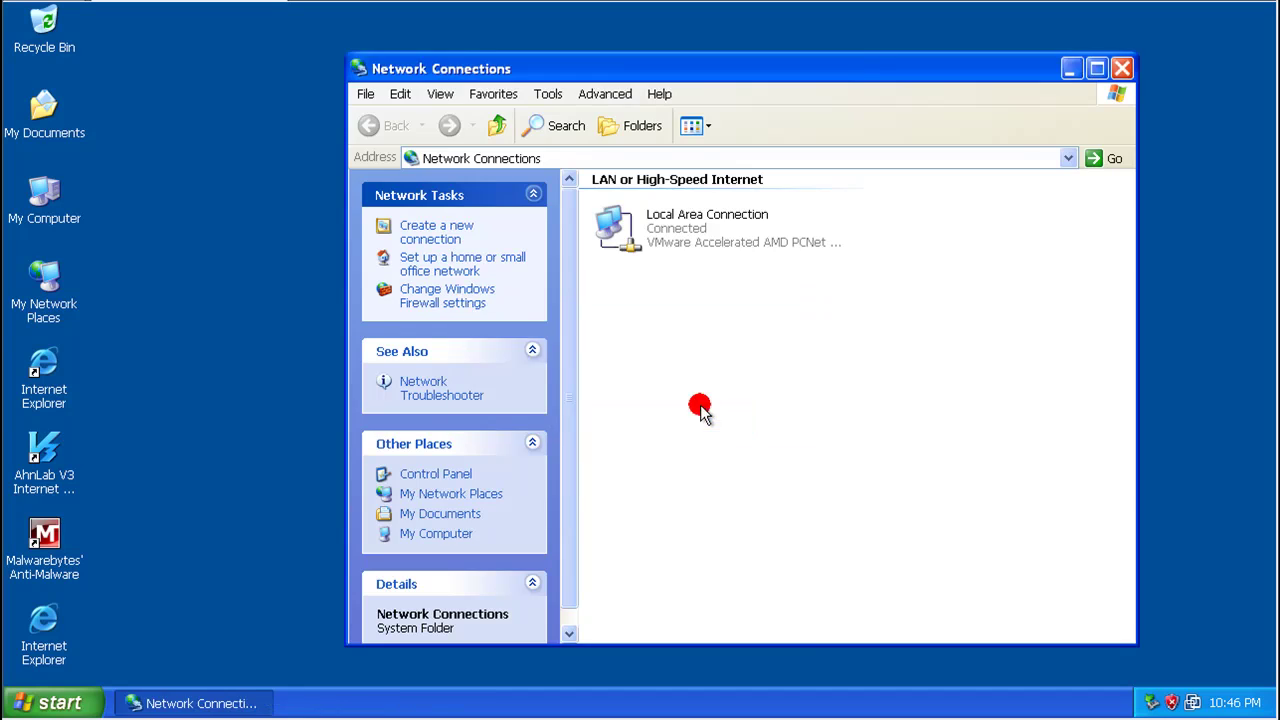
- Try loading google.com, dismiss the 'page cannot be displayed' error, and close Internet Explorer
left_click(516, 208)
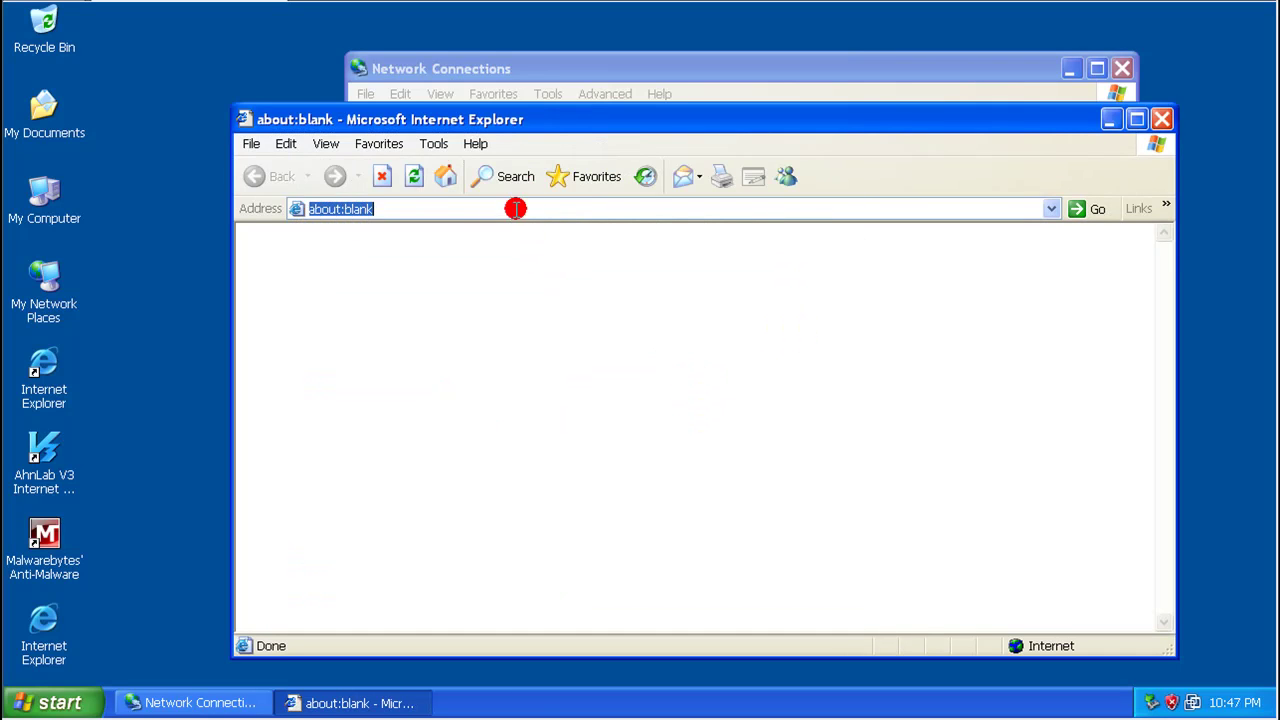
type("google.com")
key("Return")
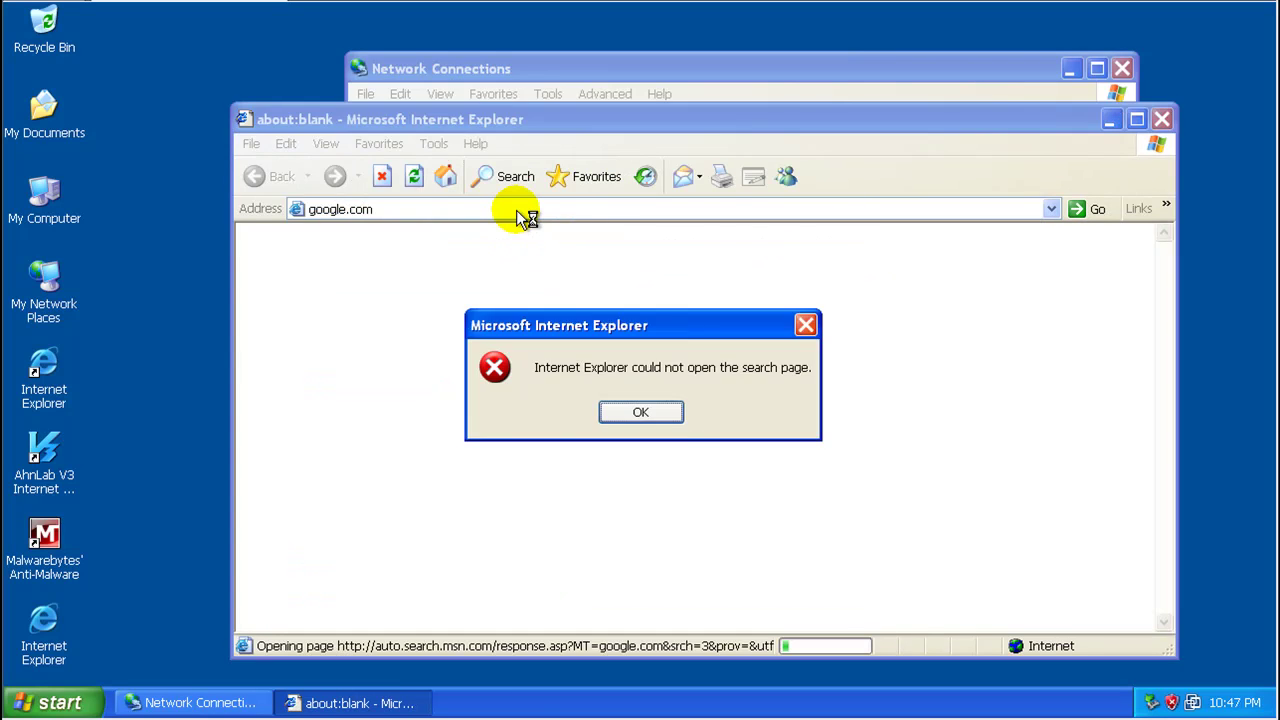
left_click(653, 412)
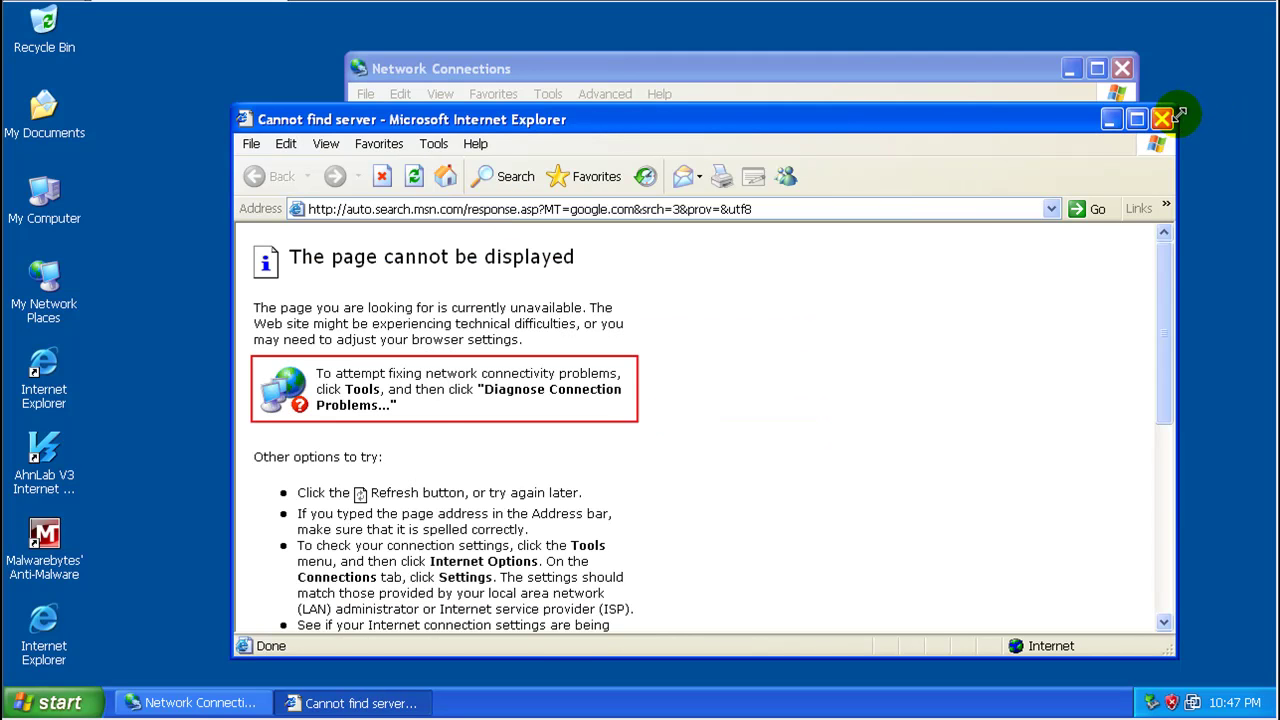
left_click(1160, 120)
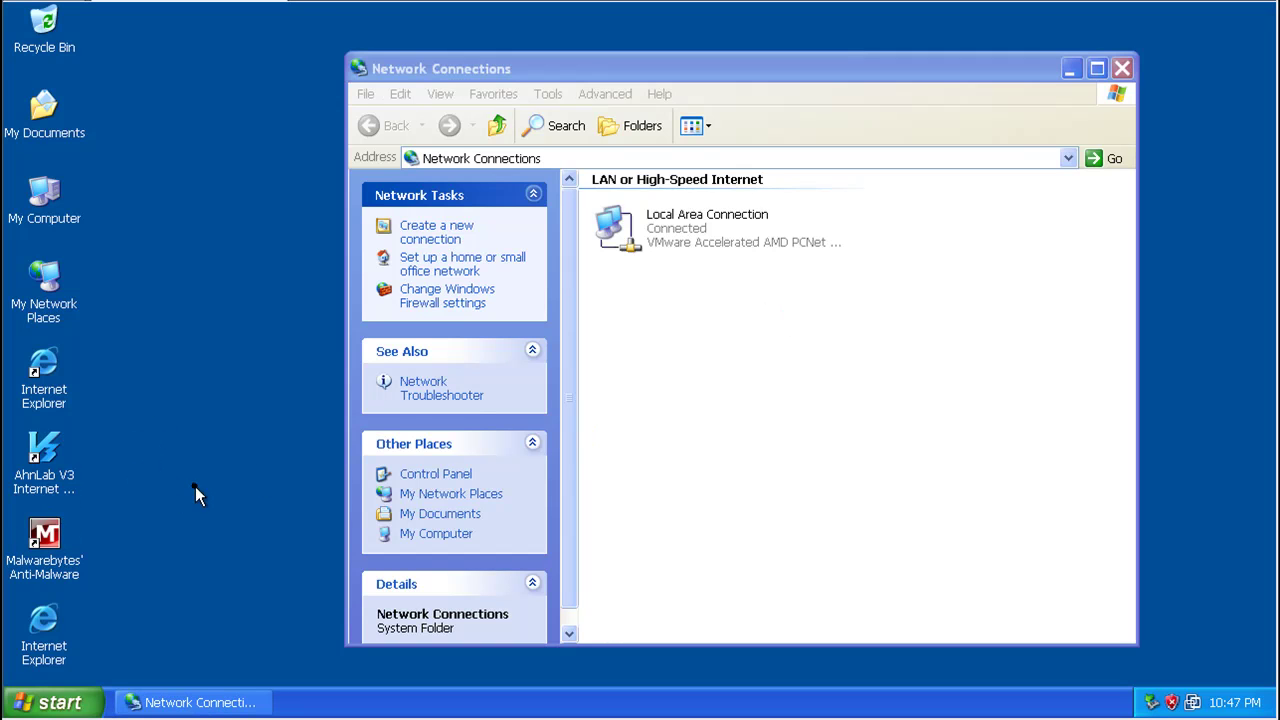
- Close Network Connections and clear the desktop icon selection
left_click(1126, 67)
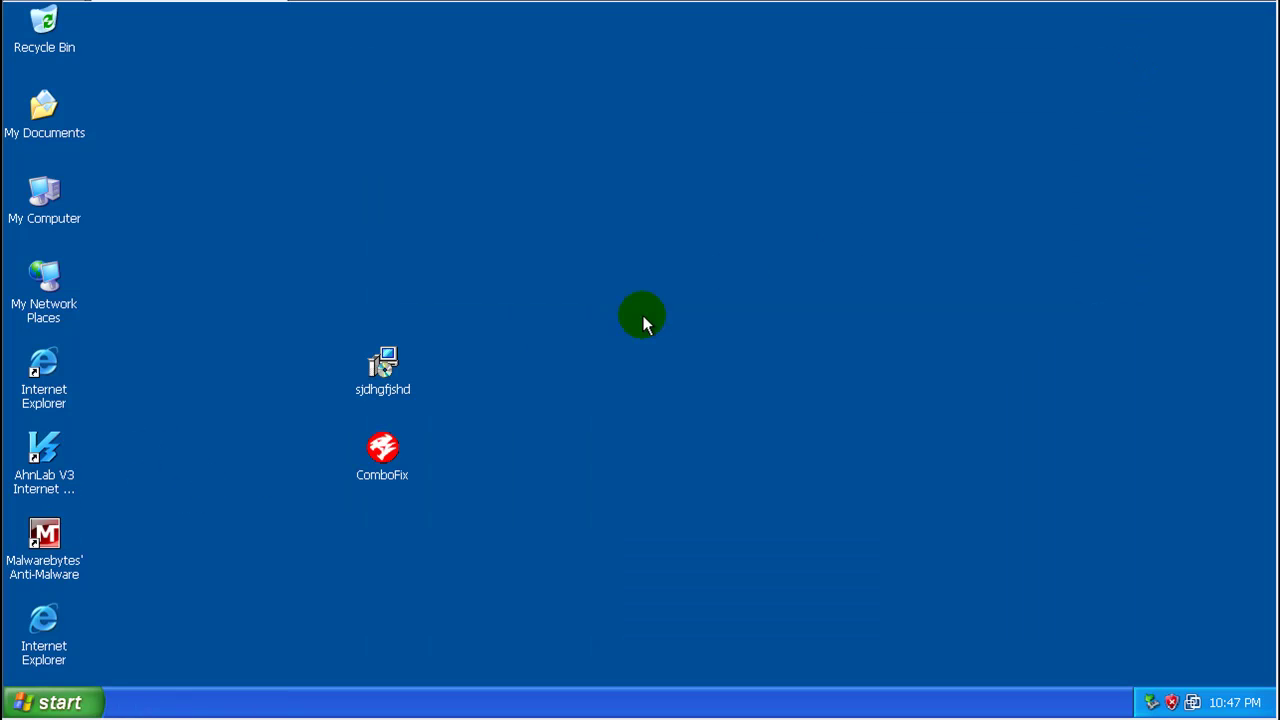
left_click(45, 496)
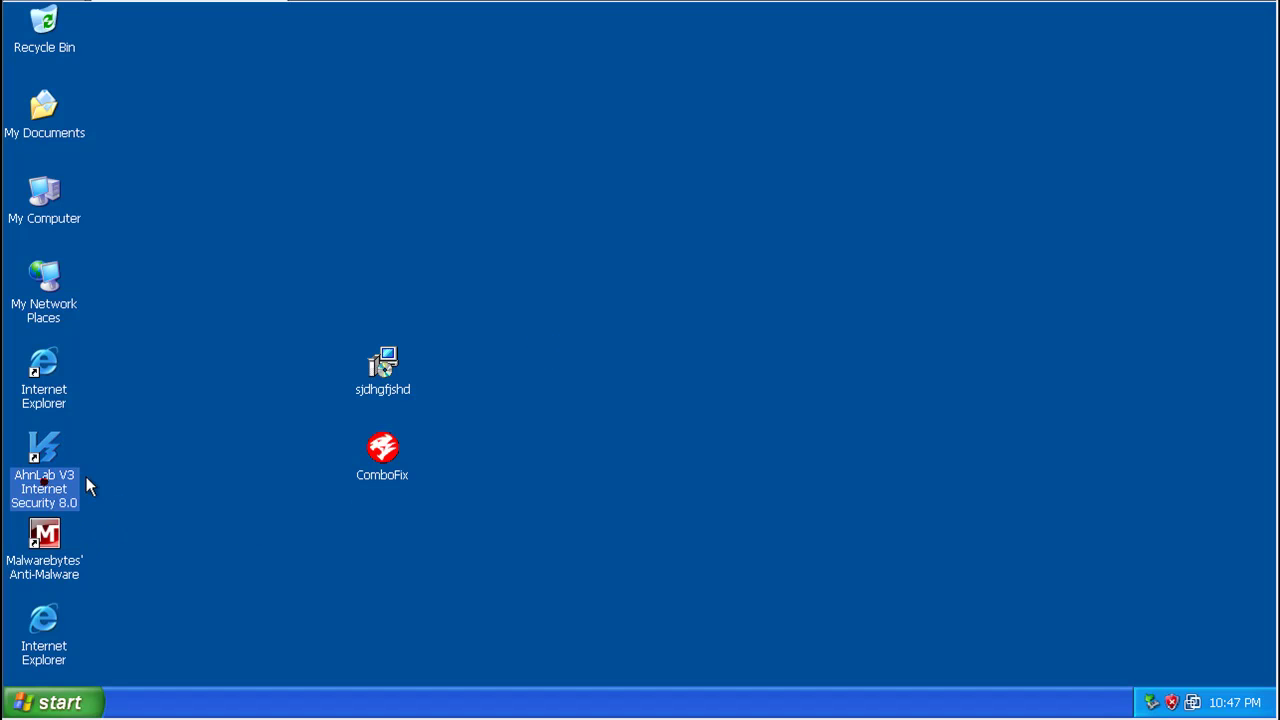
left_click(187, 470)
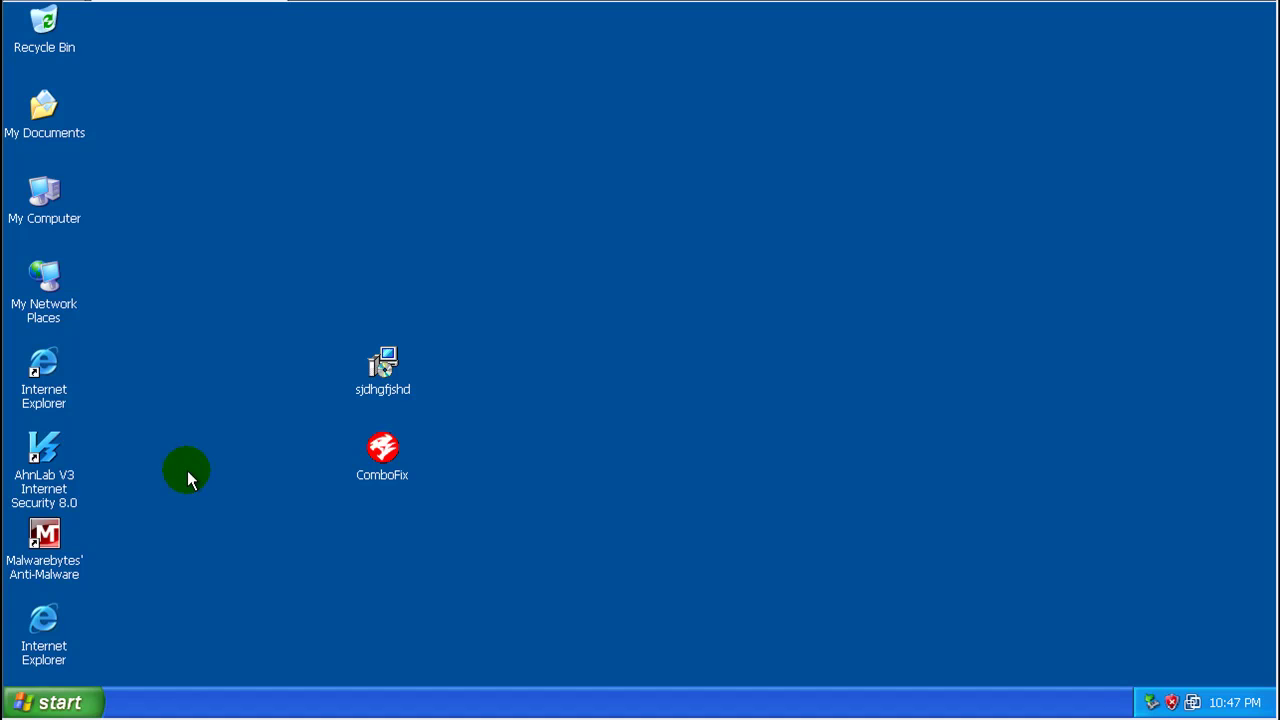